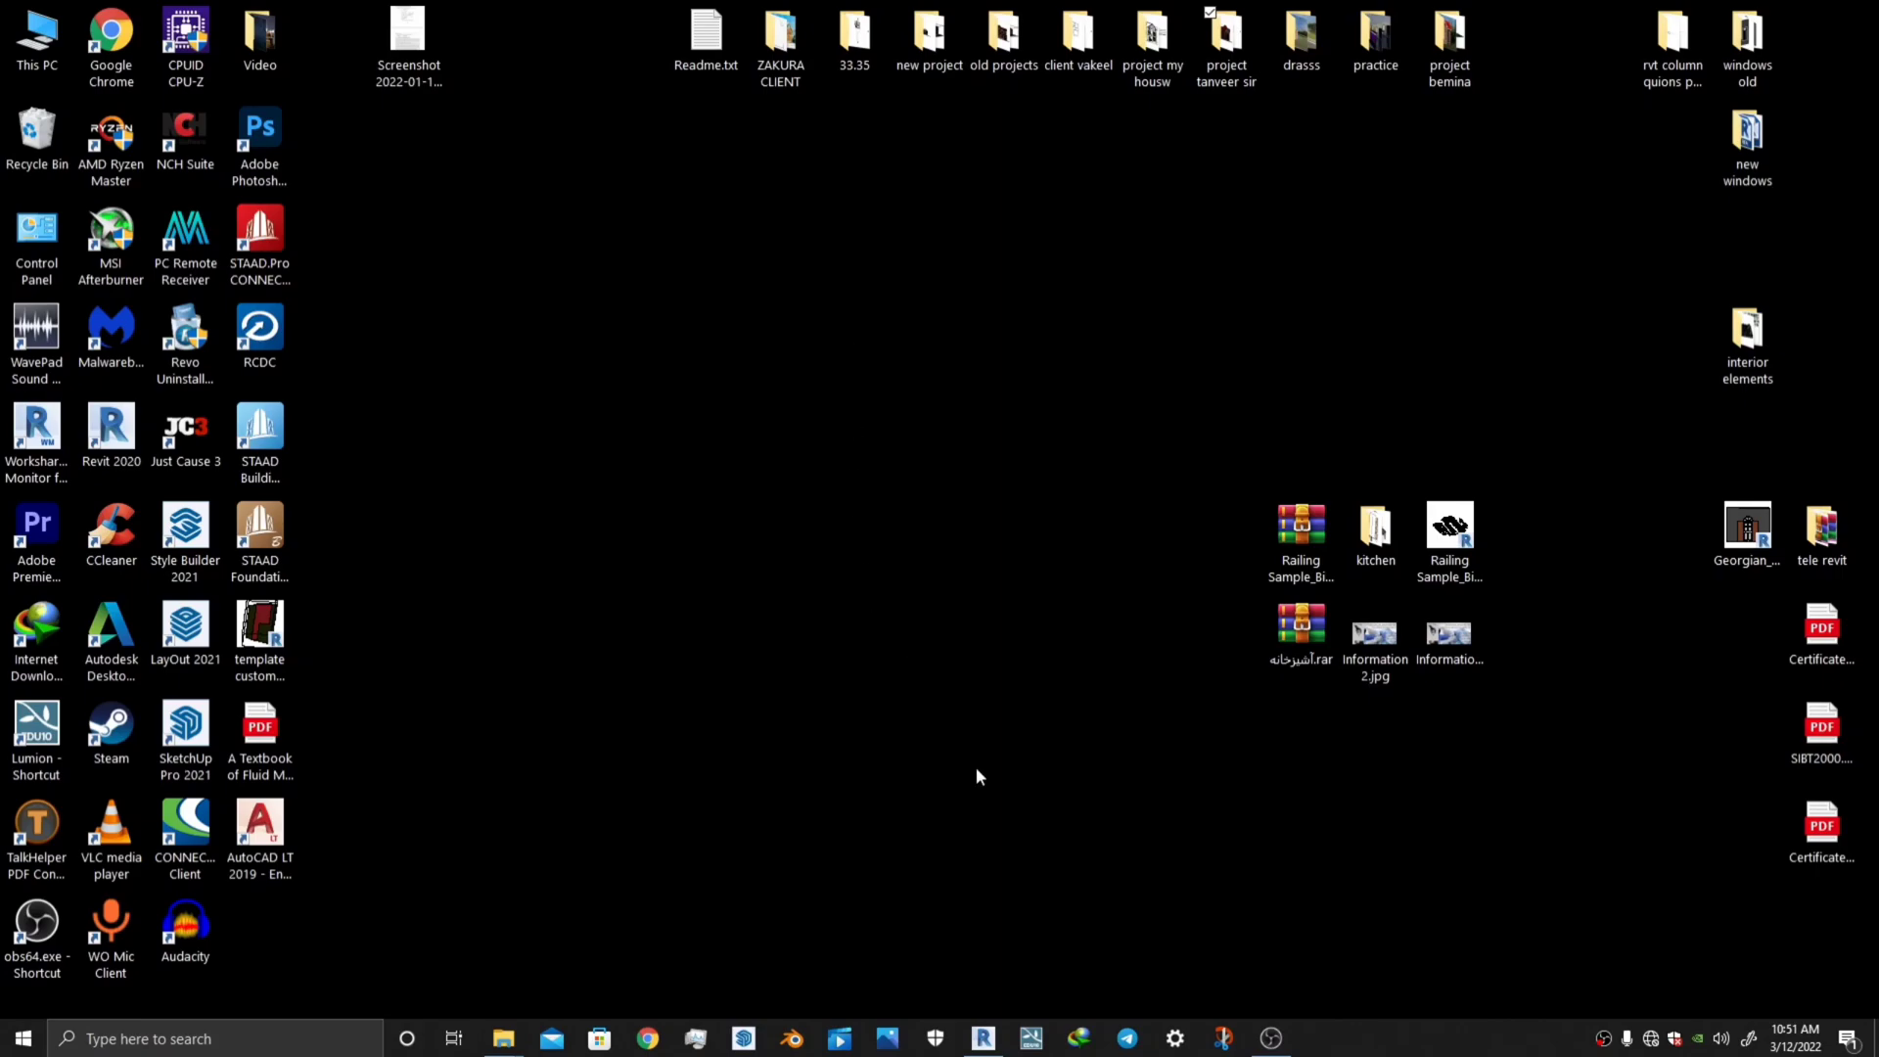
{"action": "left_click", "coordinate": [983, 1037]}
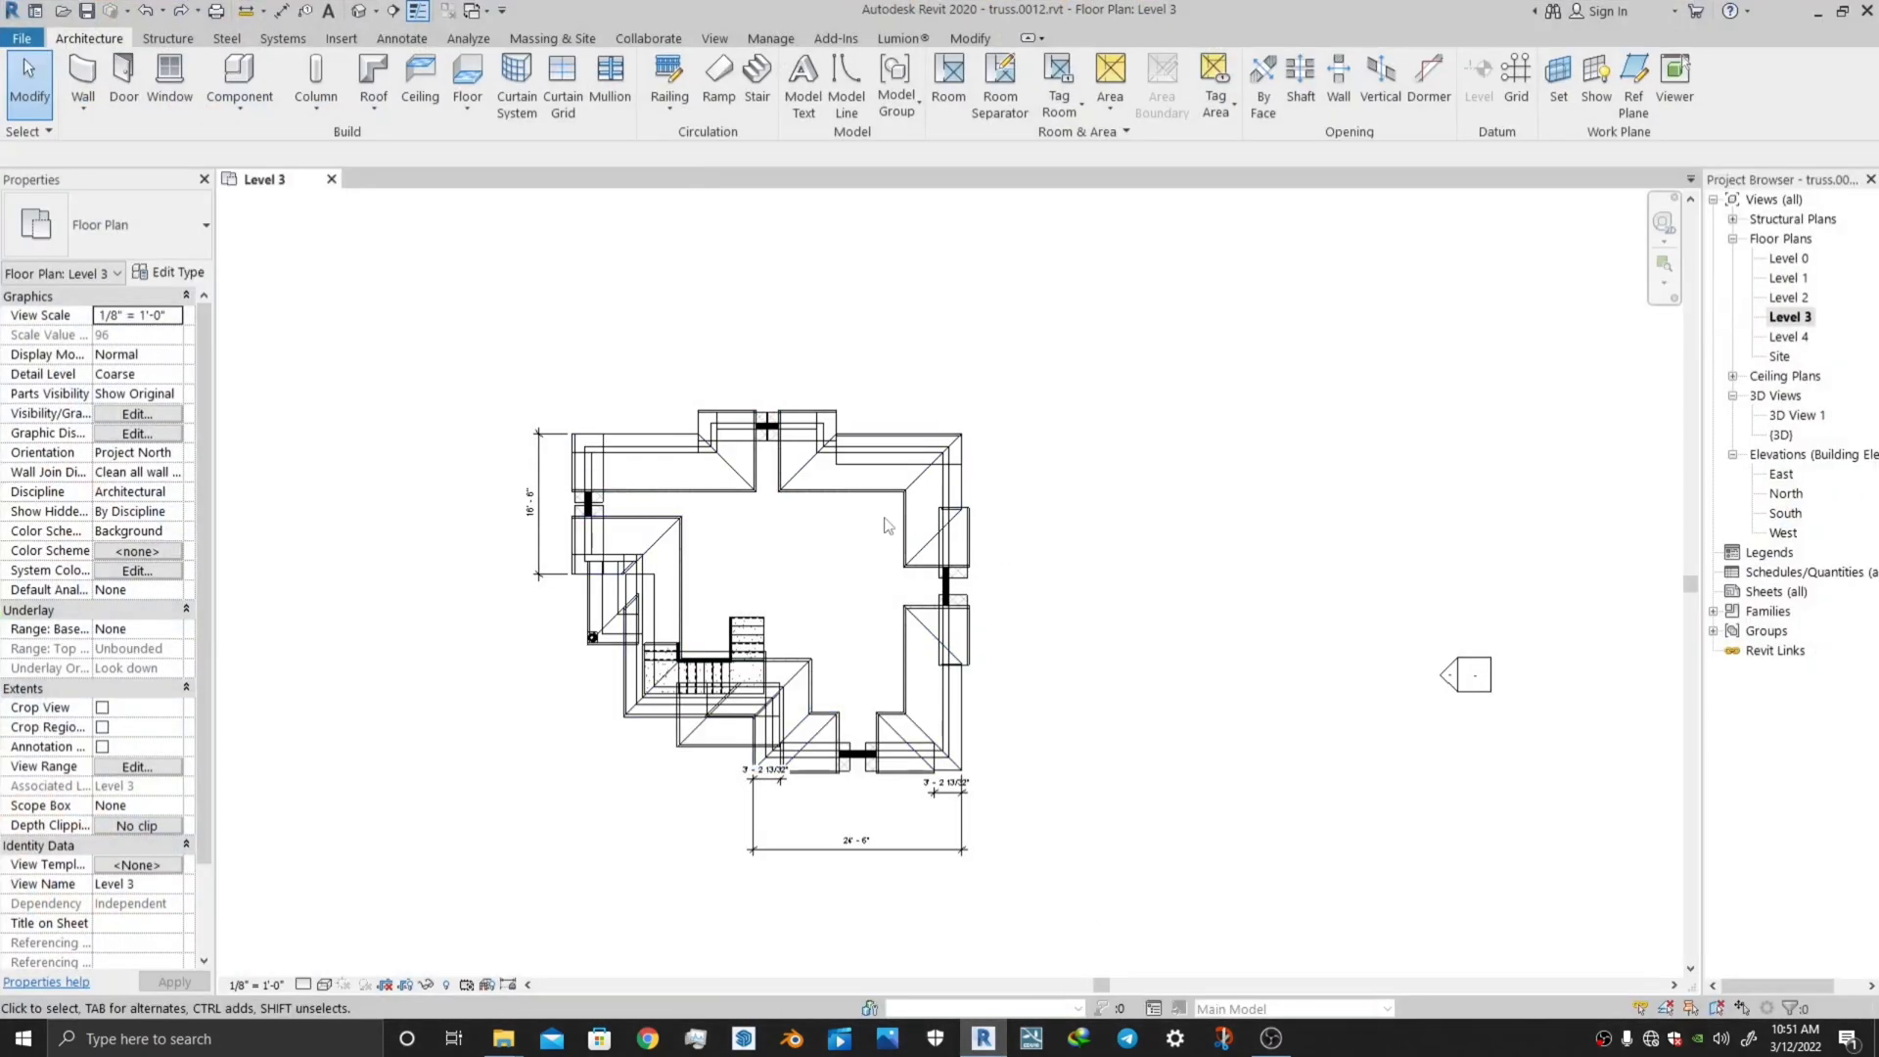
{"action": "middle_click_drag", "start_coordinate": [969, 604], "coordinate": [1082, 559]}
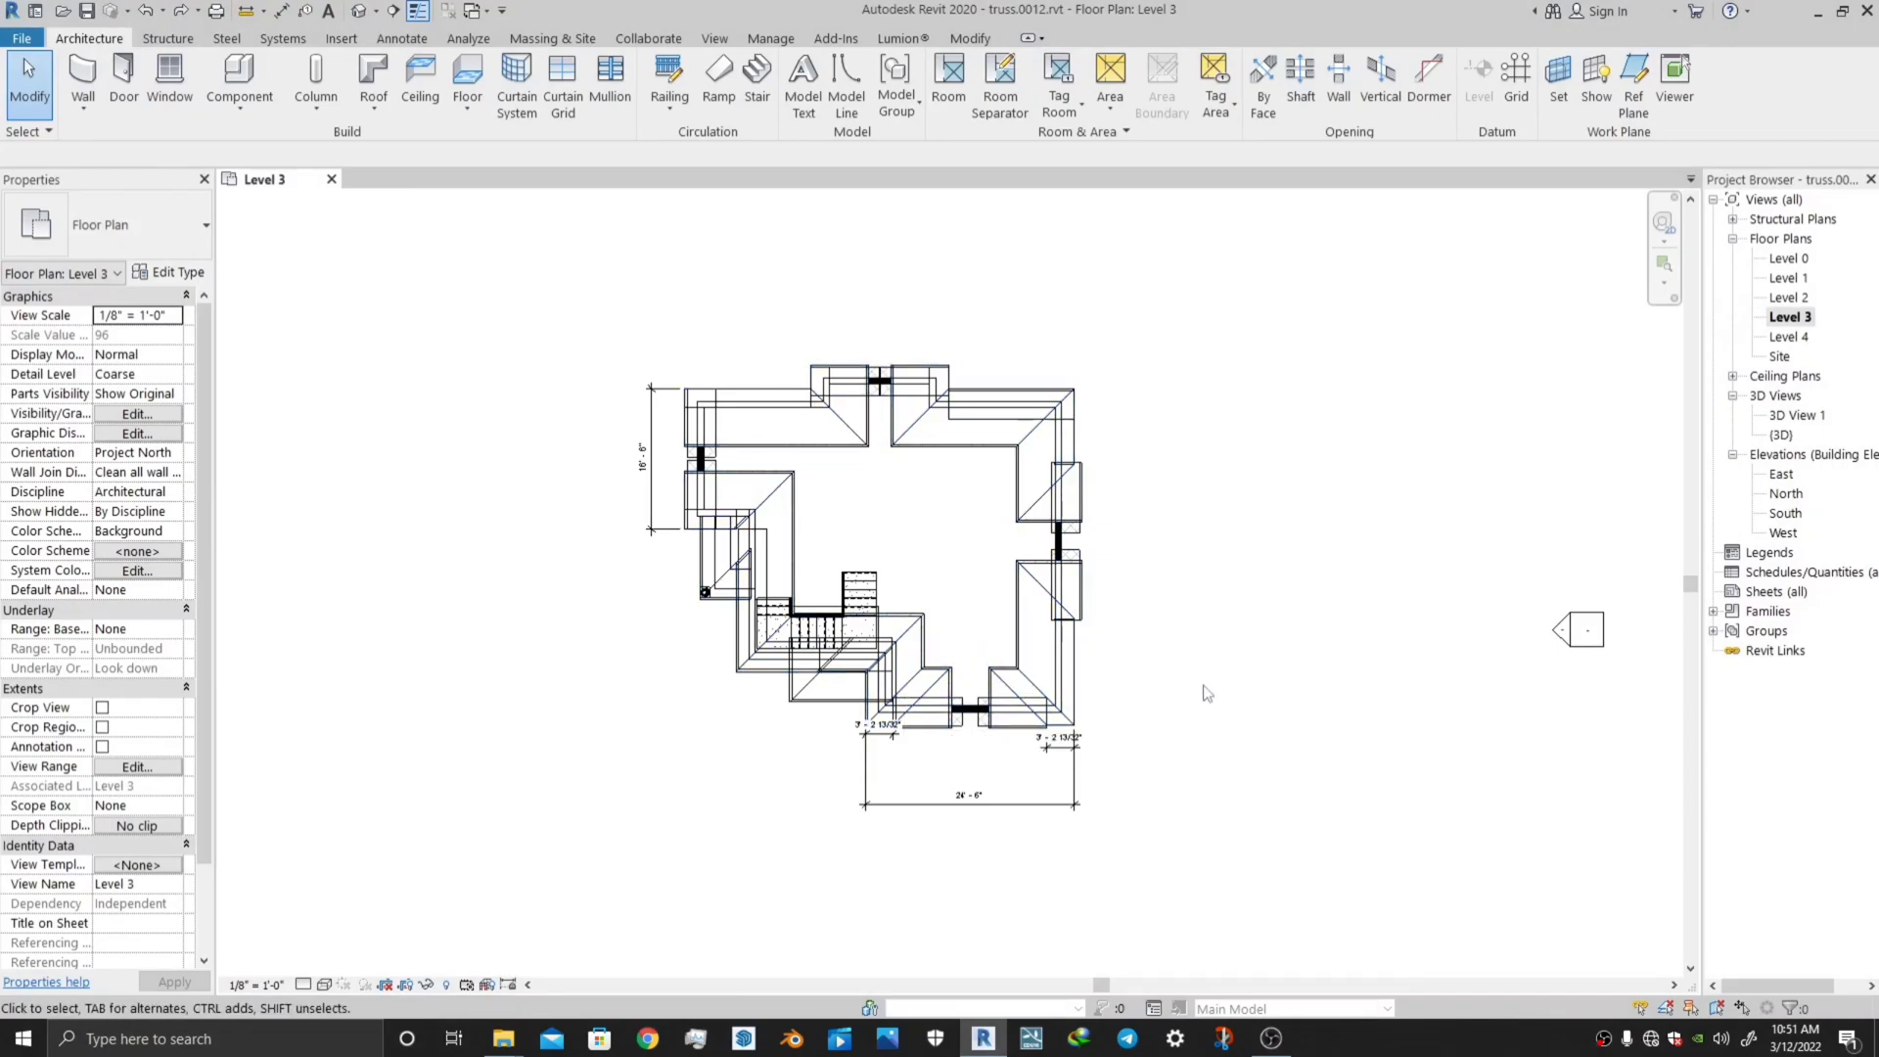
{"action": "middle_click_drag", "start_coordinate": [1022, 796], "coordinate": [1008, 800]}
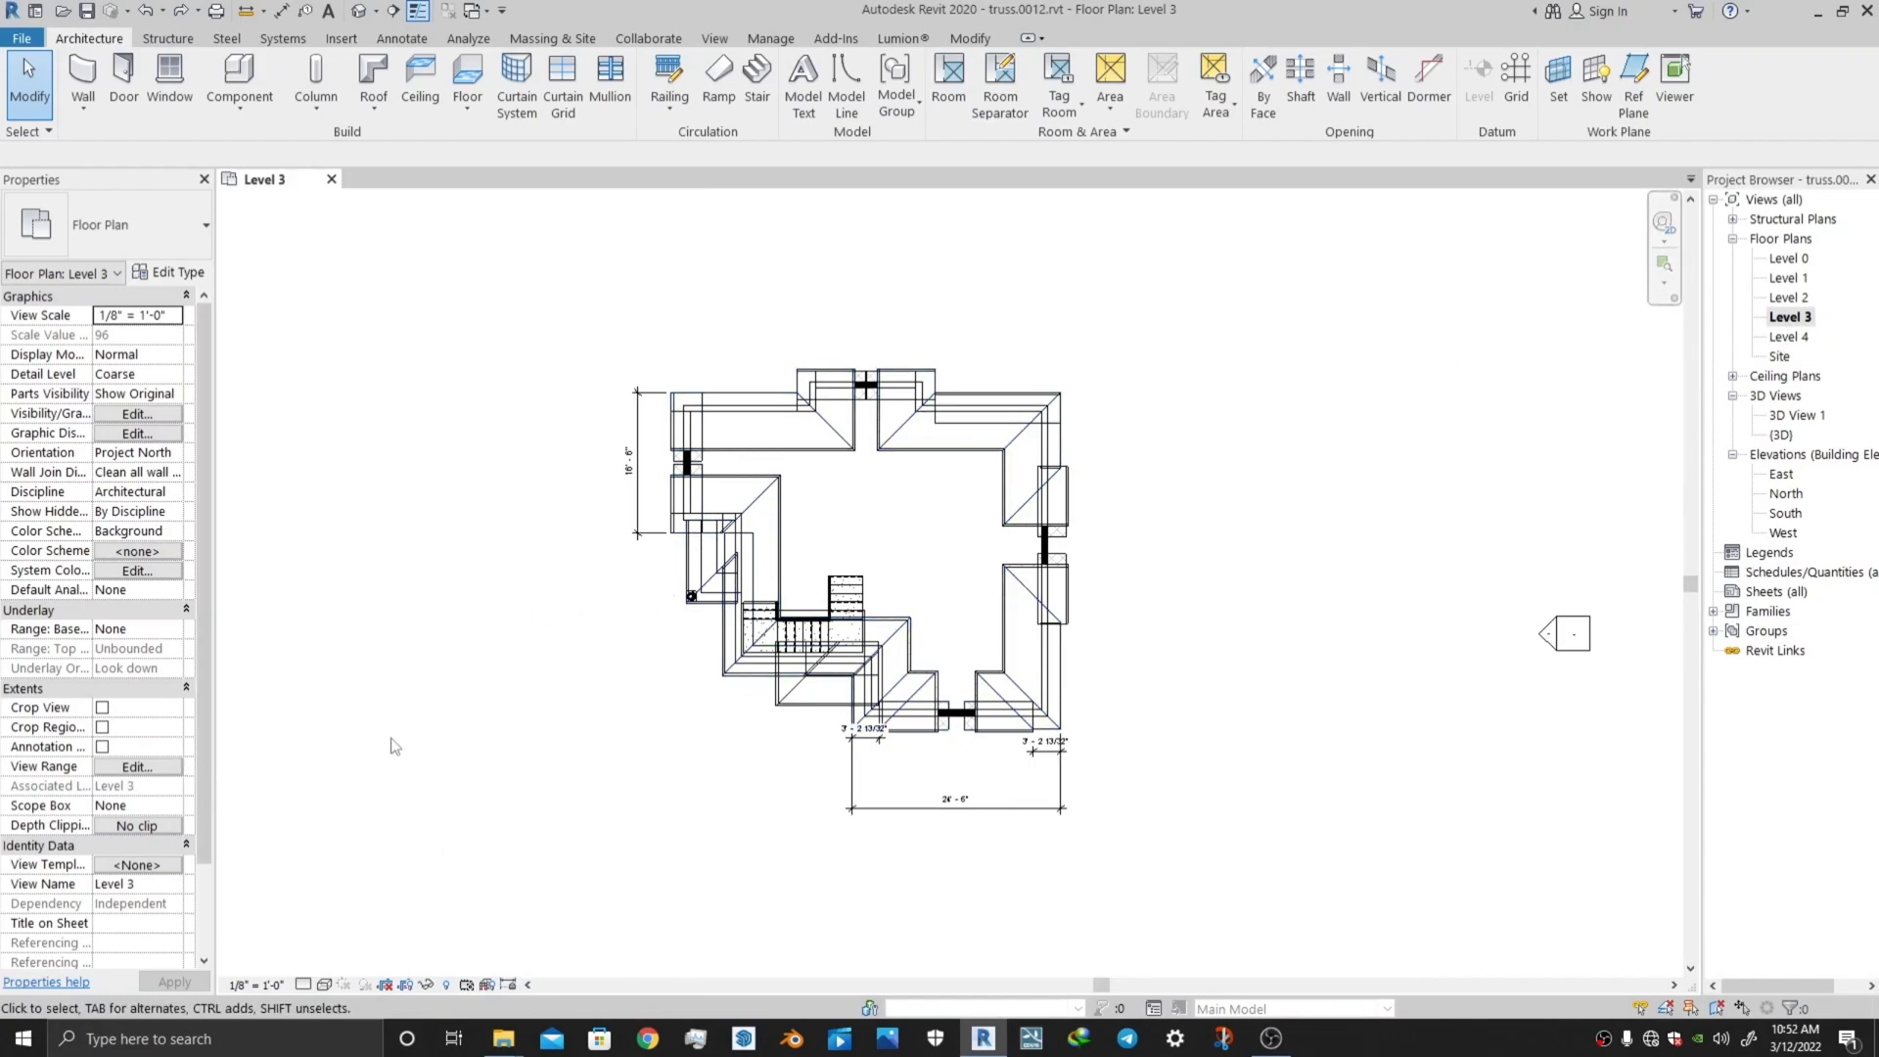
Raise the Level 3 view range cut plane offset to 16' 0" to show the roof hips.
{"action": "left_click", "coordinate": [119, 769]}
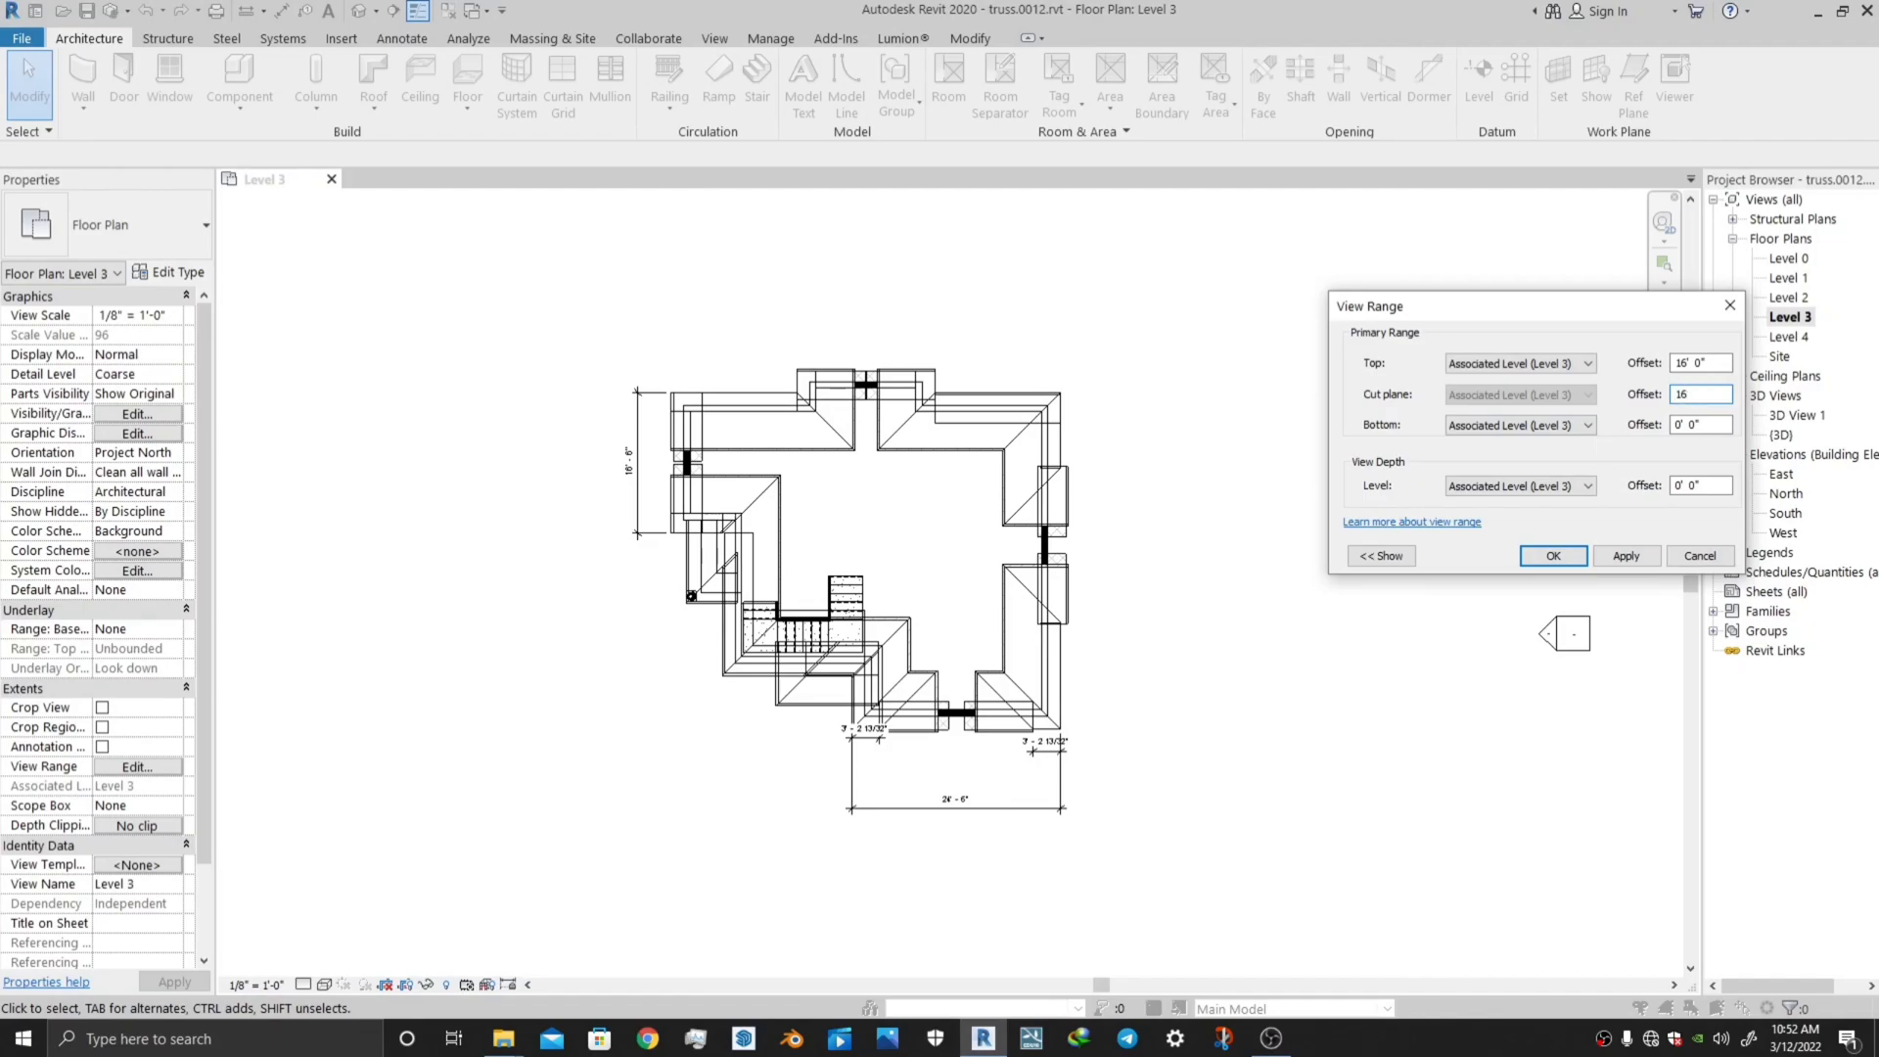
{"action": "left_click", "coordinate": [1625, 556]}
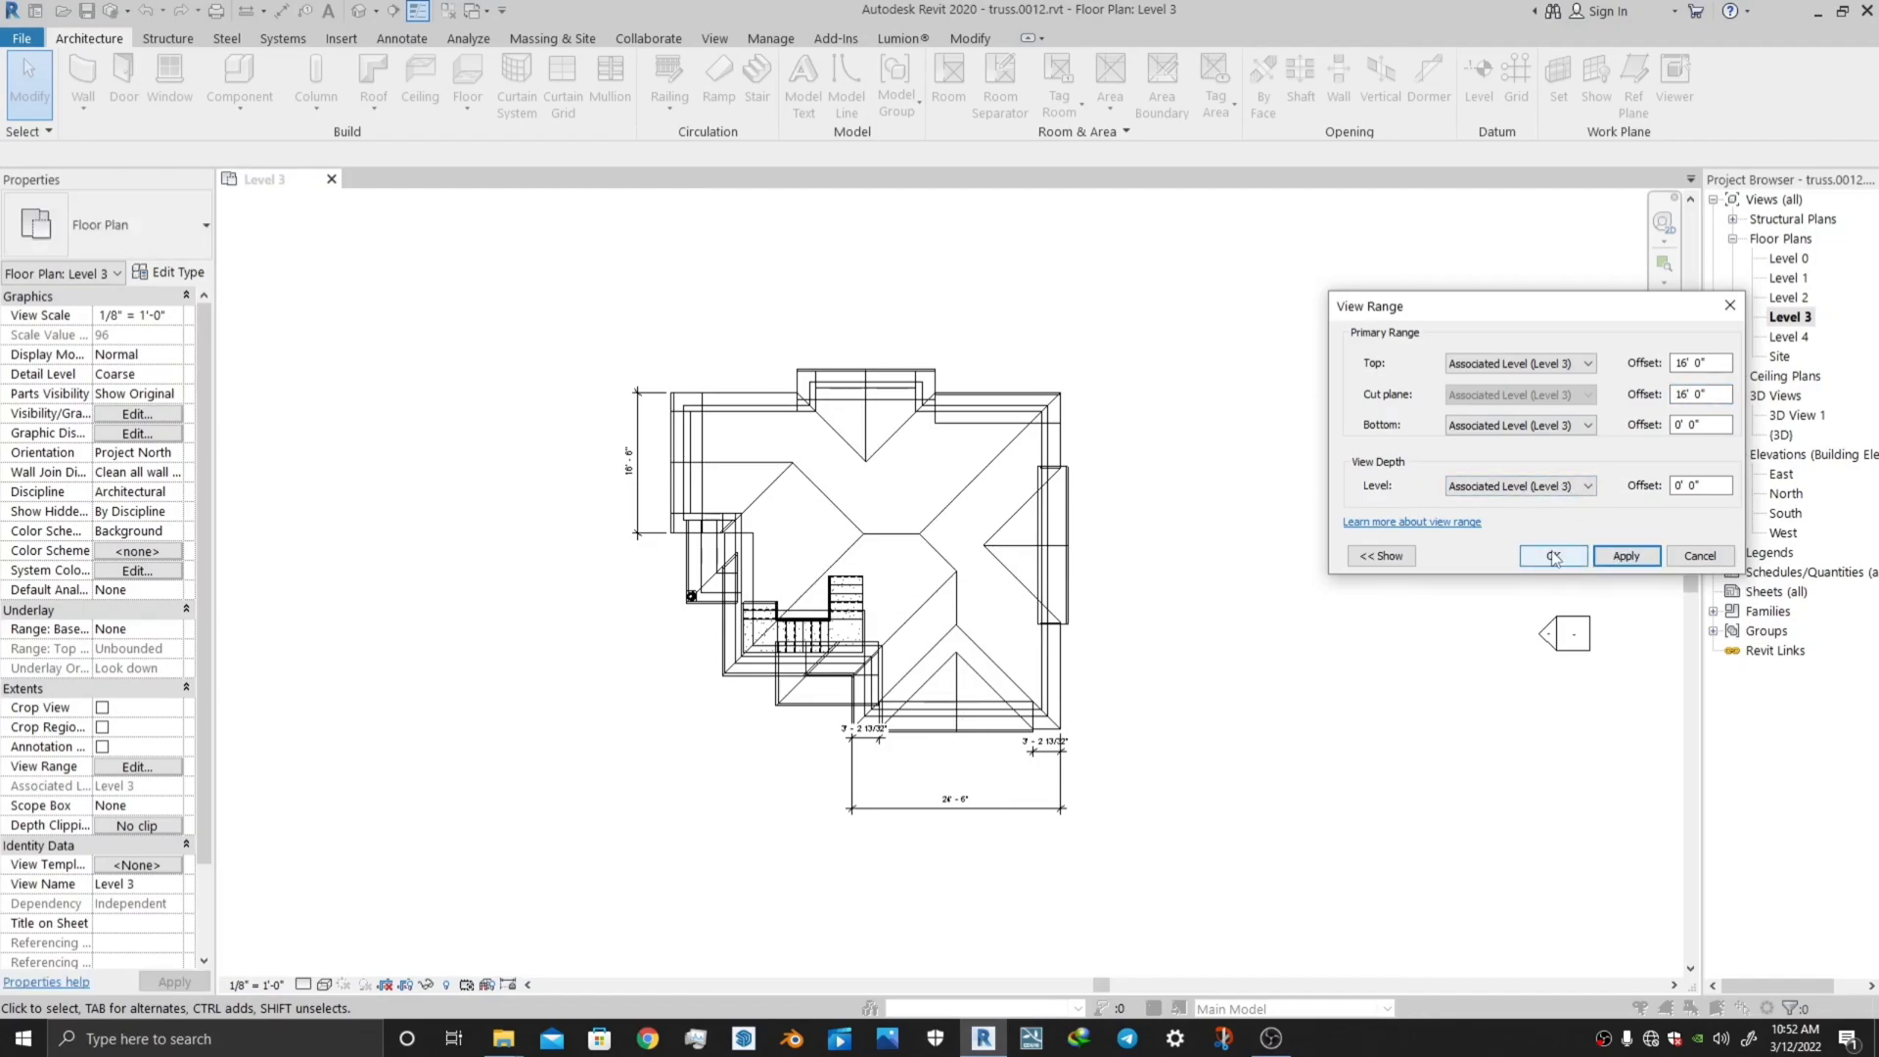
{"action": "left_click", "coordinate": [1553, 556]}
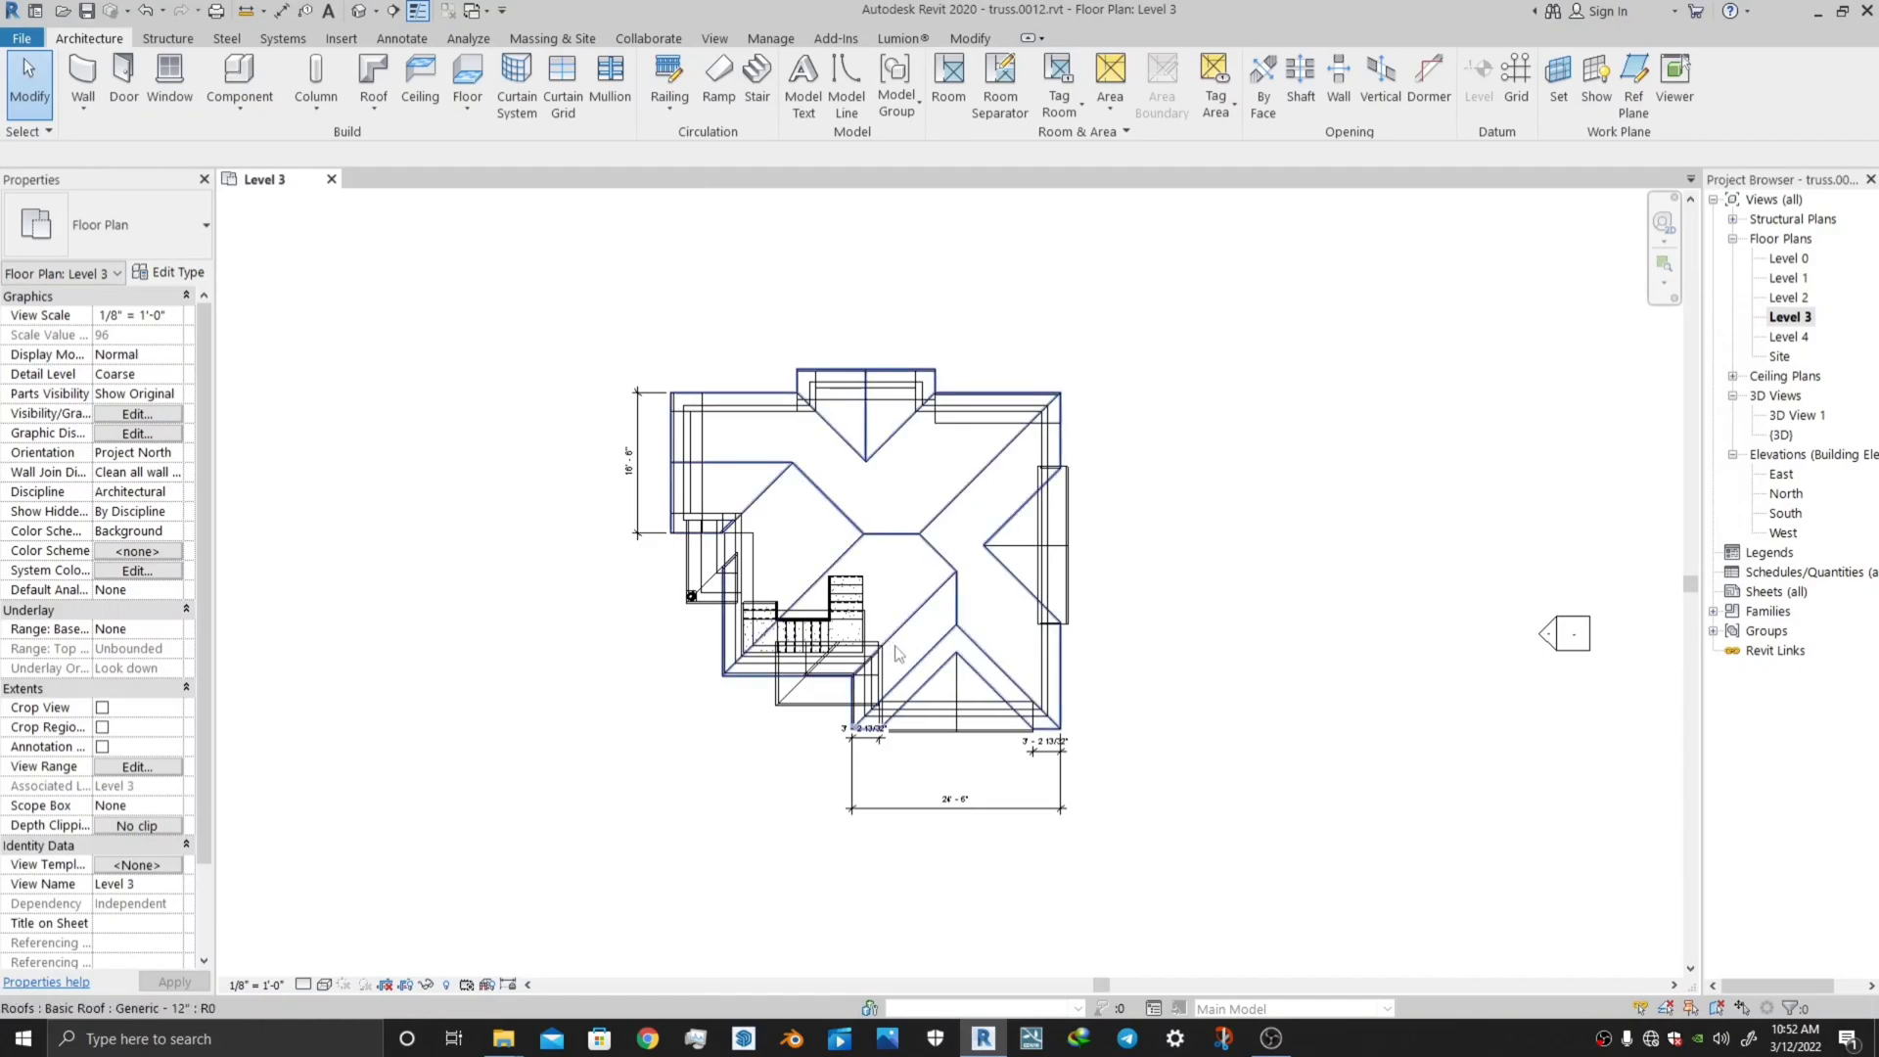
Switch the Level 3 plan to Hidden Line visual style and zoom to inspect the roof.
{"action": "left_click", "coordinate": [325, 984]}
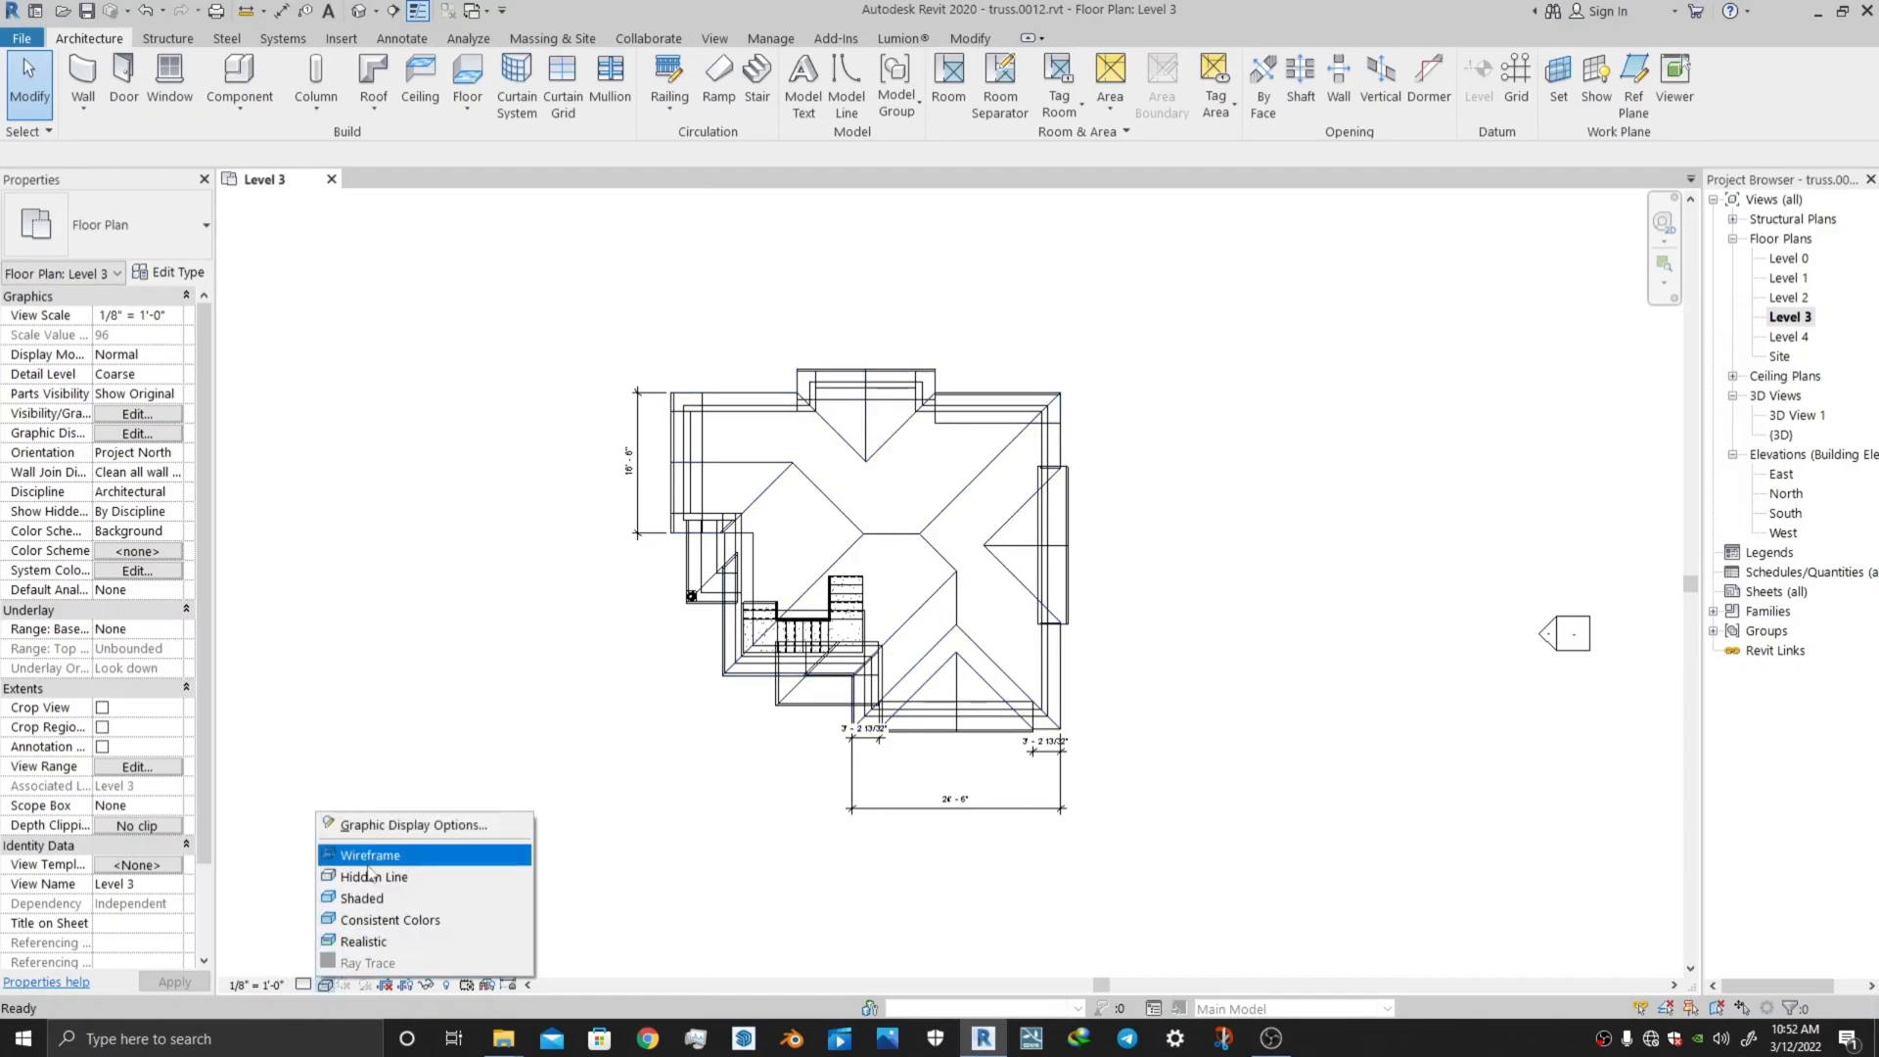
{"action": "left_click", "coordinate": [370, 874]}
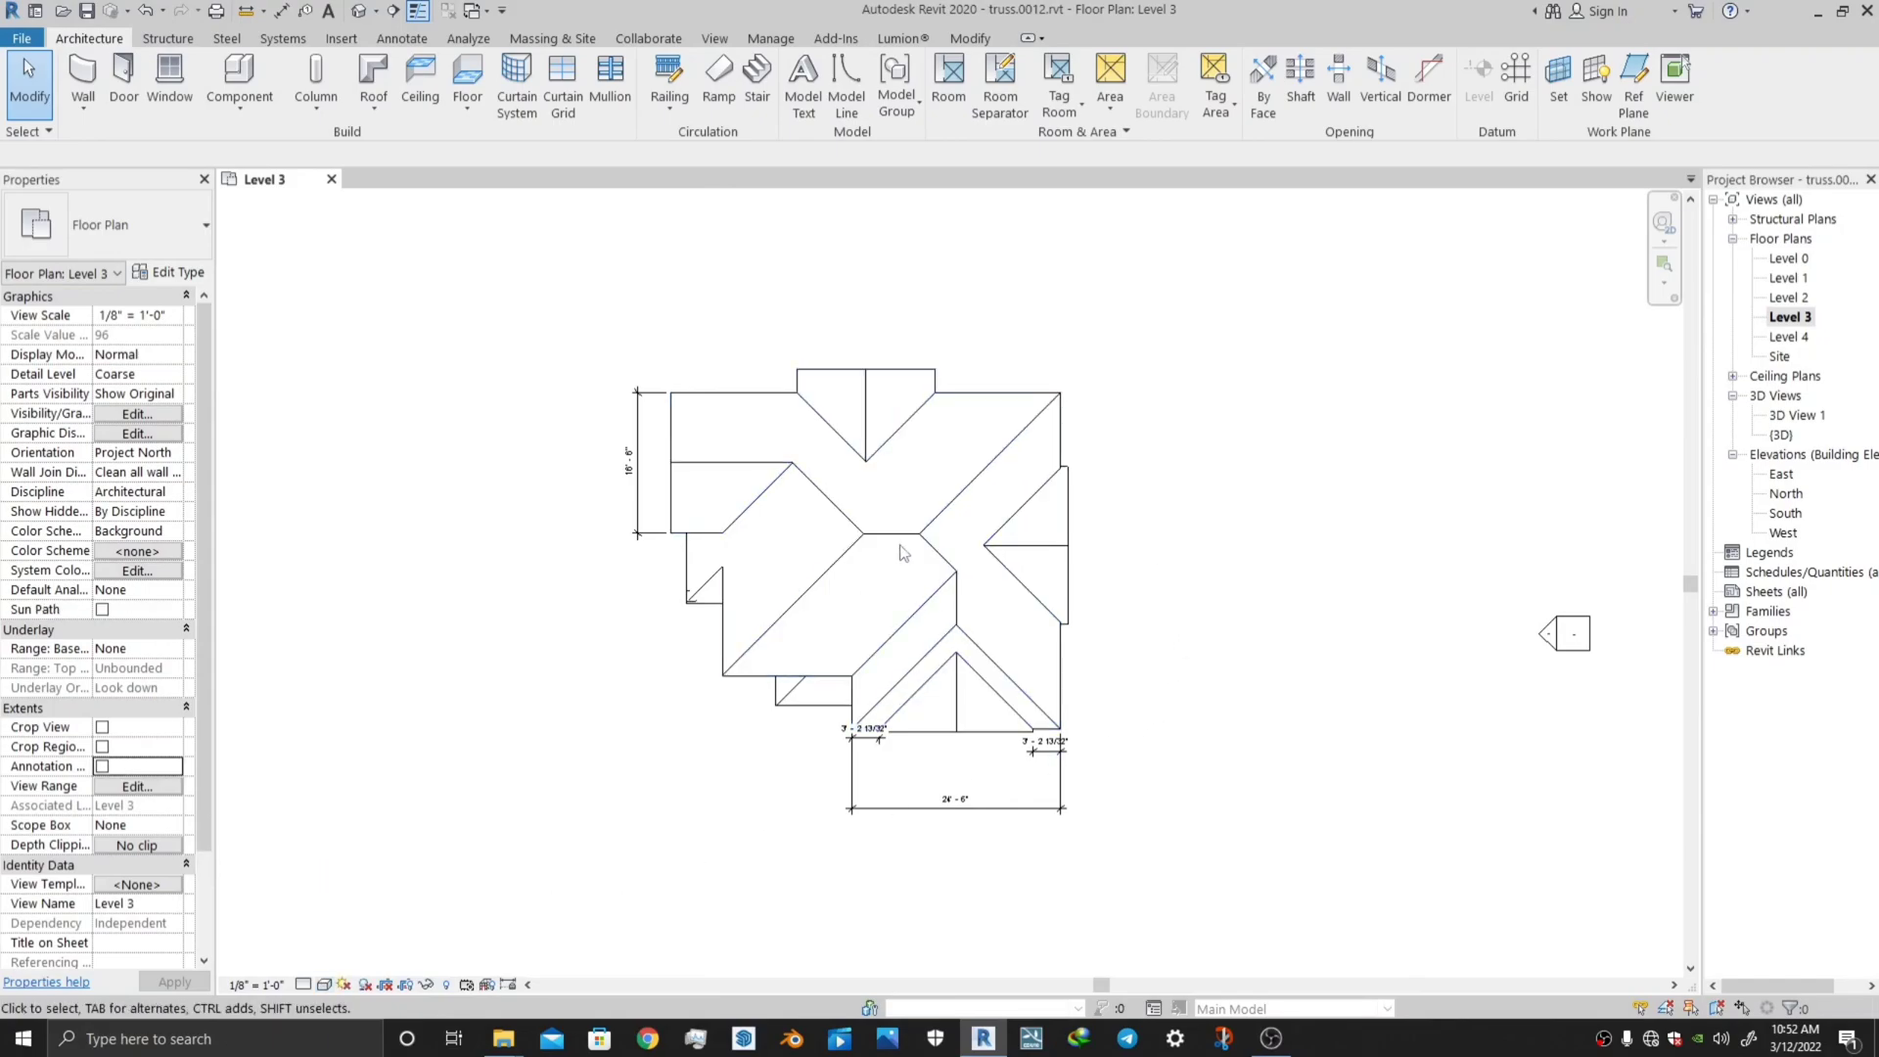
{"action": "scroll", "coordinate": [736, 476], "scroll_direction": "up", "scroll_amount": 4}
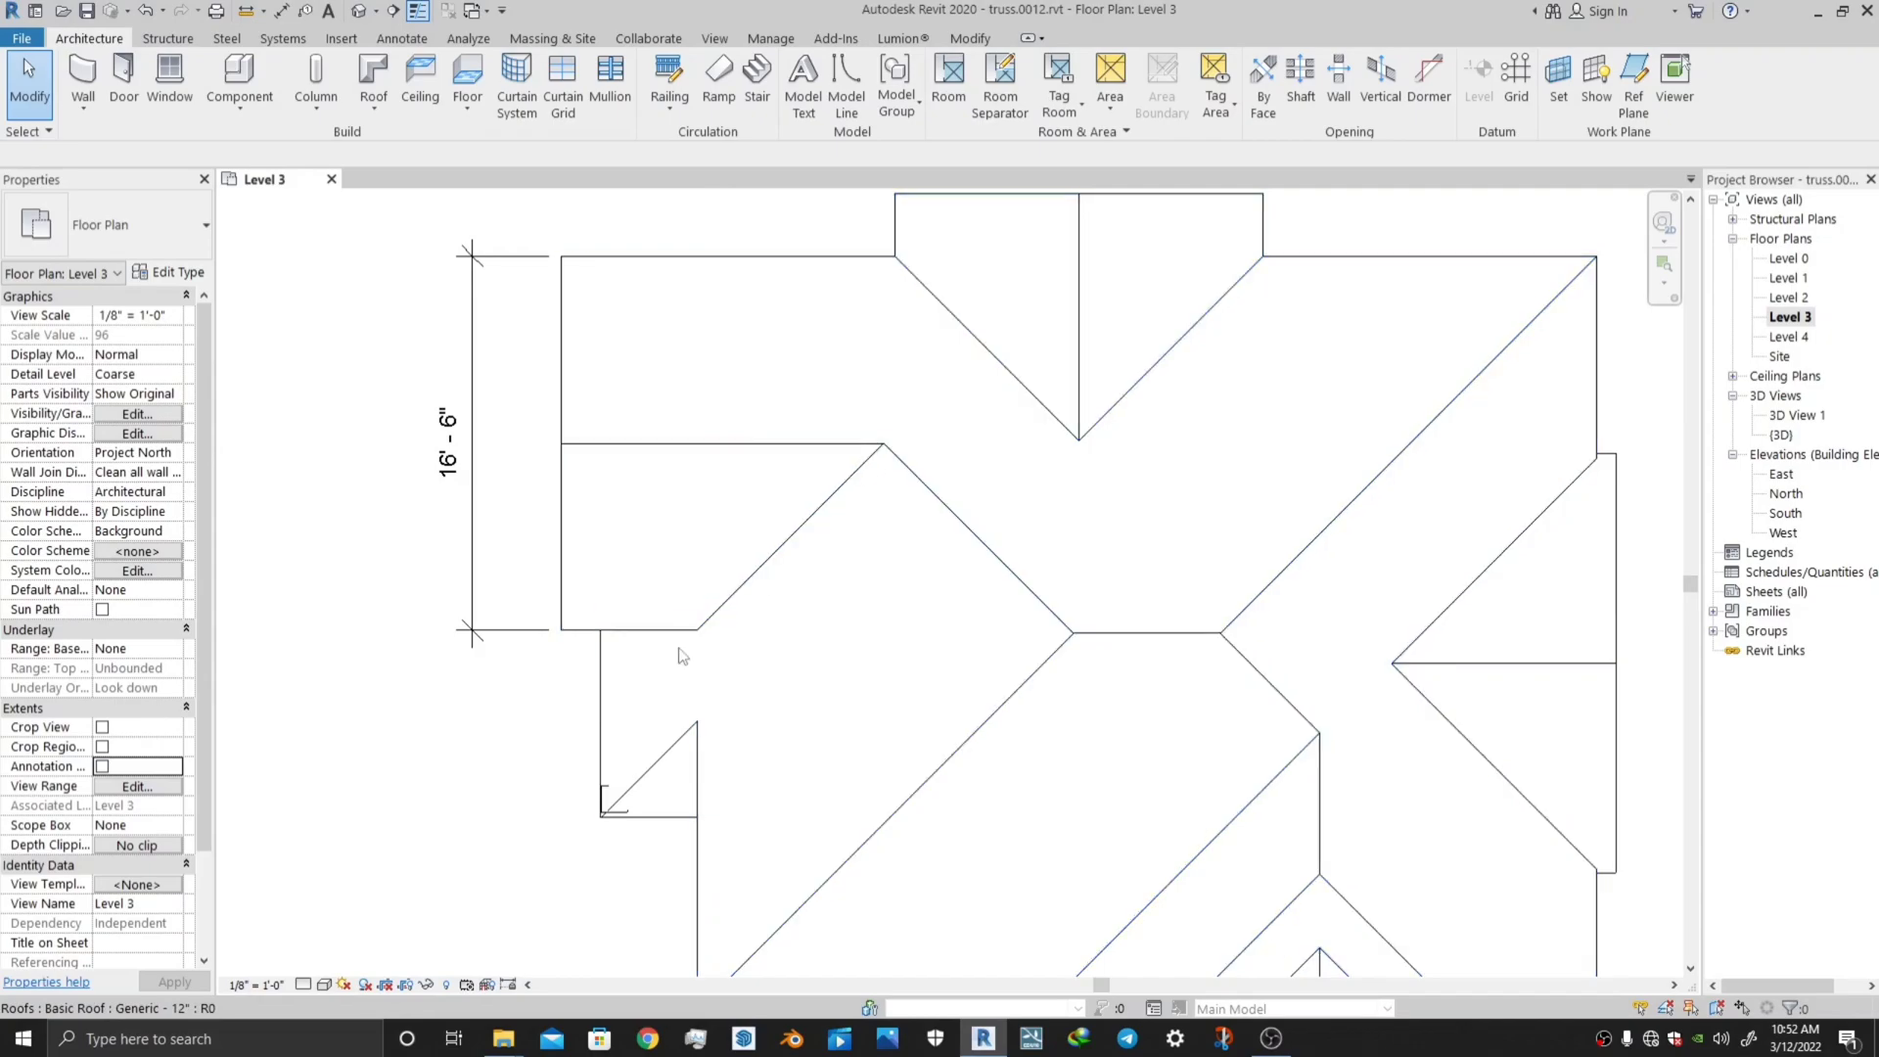
{"action": "scroll", "coordinate": [840, 539], "scroll_direction": "down", "scroll_amount": 1}
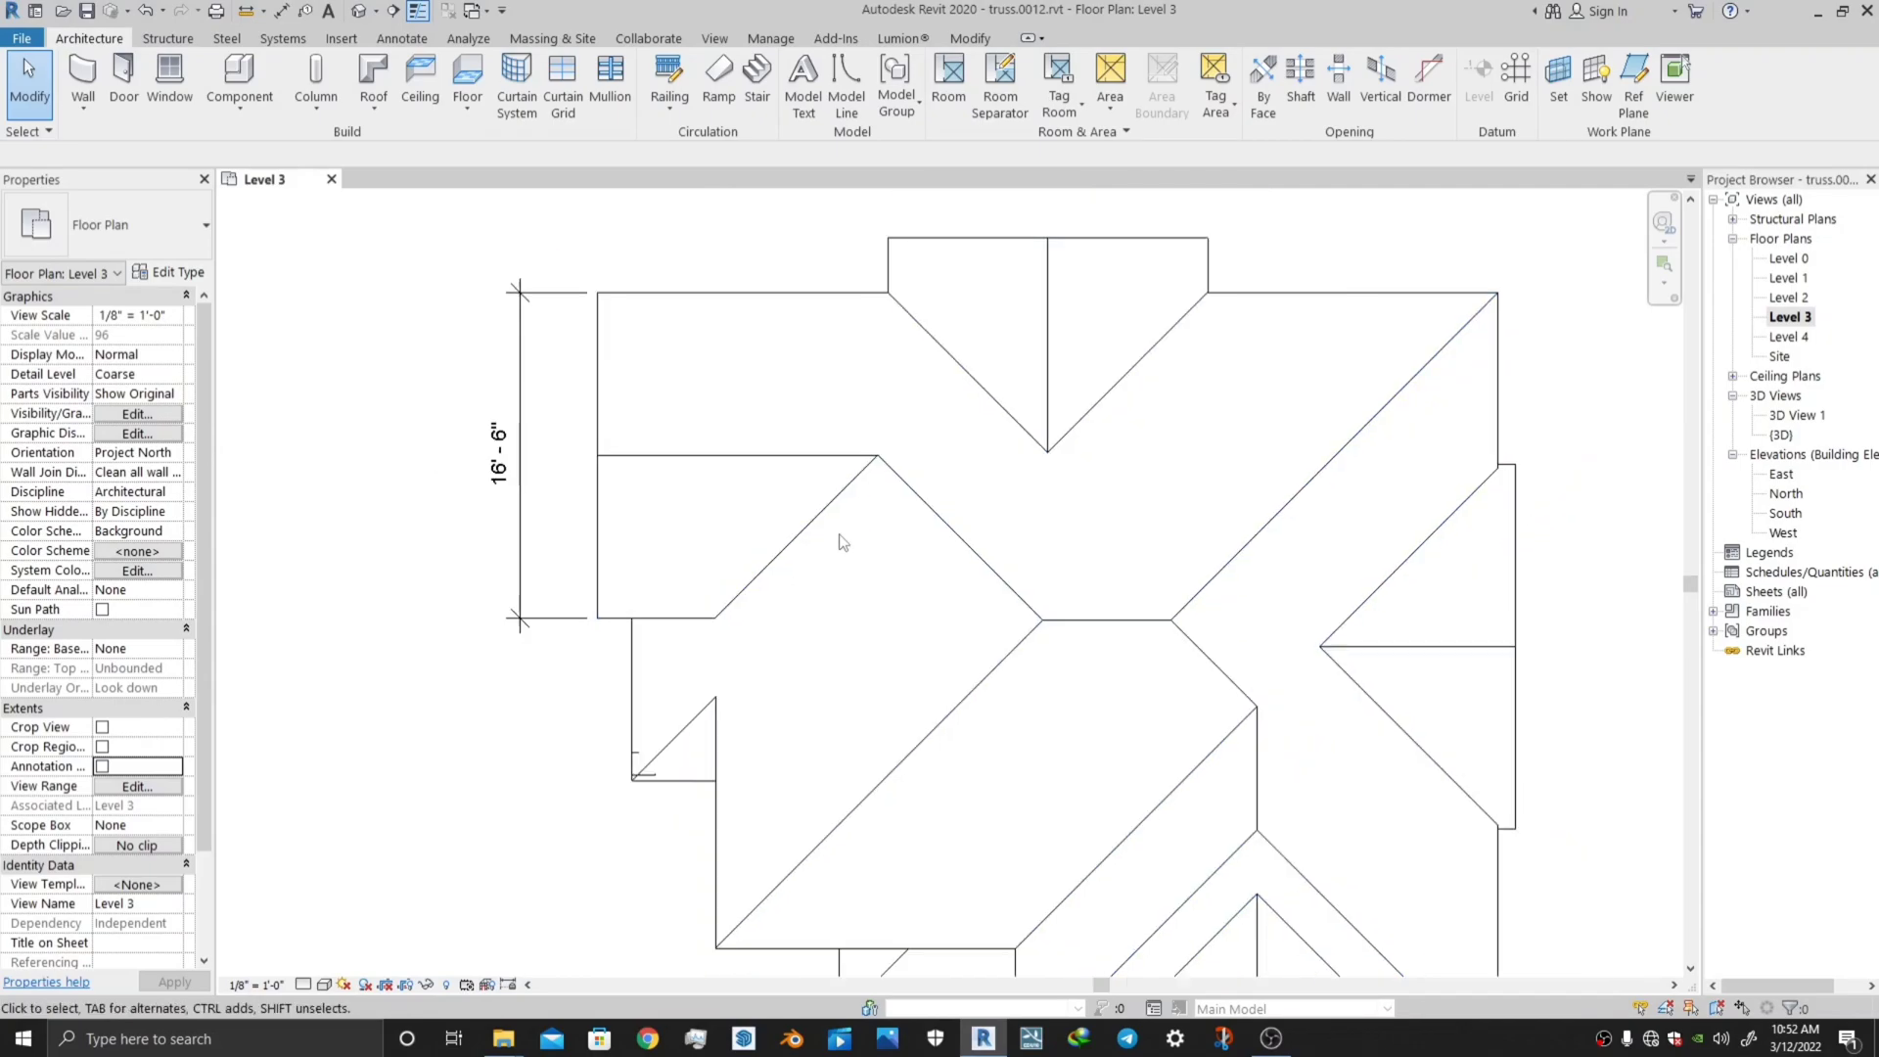
{"action": "scroll", "coordinate": [843, 542], "scroll_direction": "down", "scroll_amount": 2}
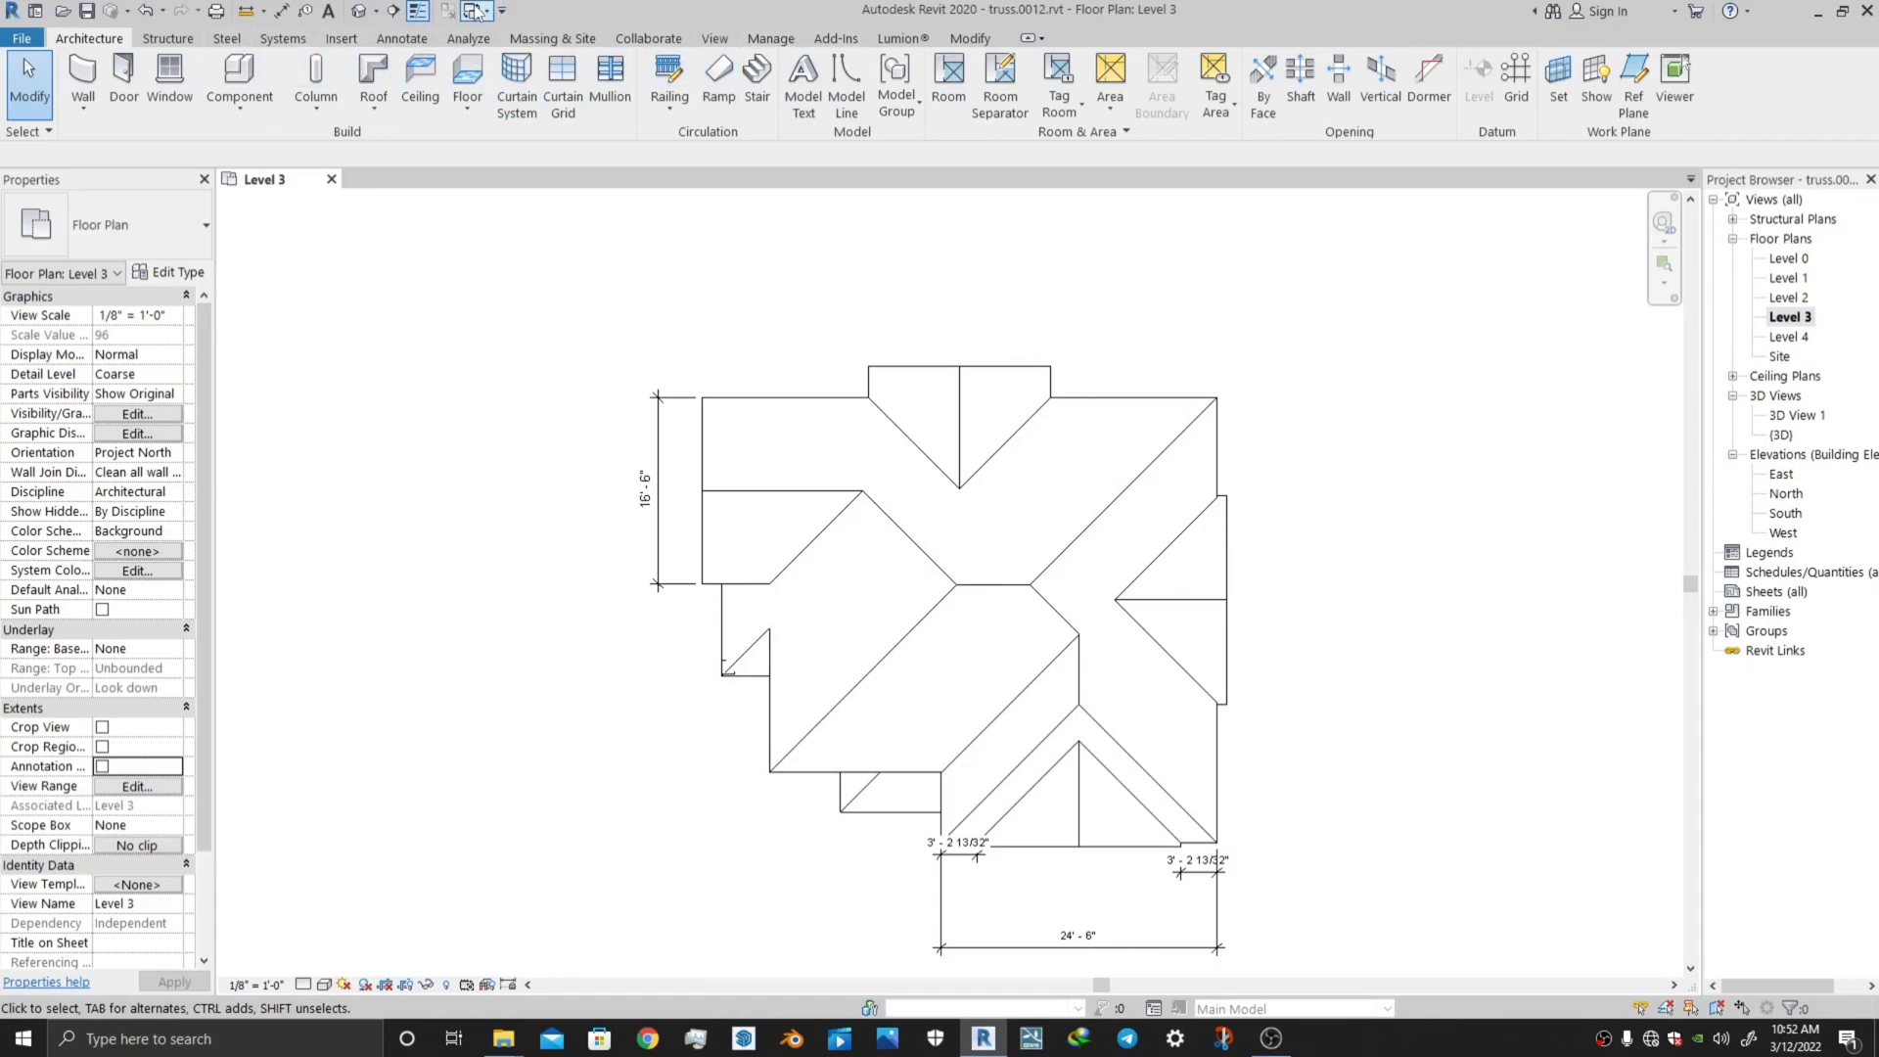
Place an aligned 8' - 3" dimension between the left wing's two horizontal roof edges.
{"action": "left_click", "coordinate": [402, 38]}
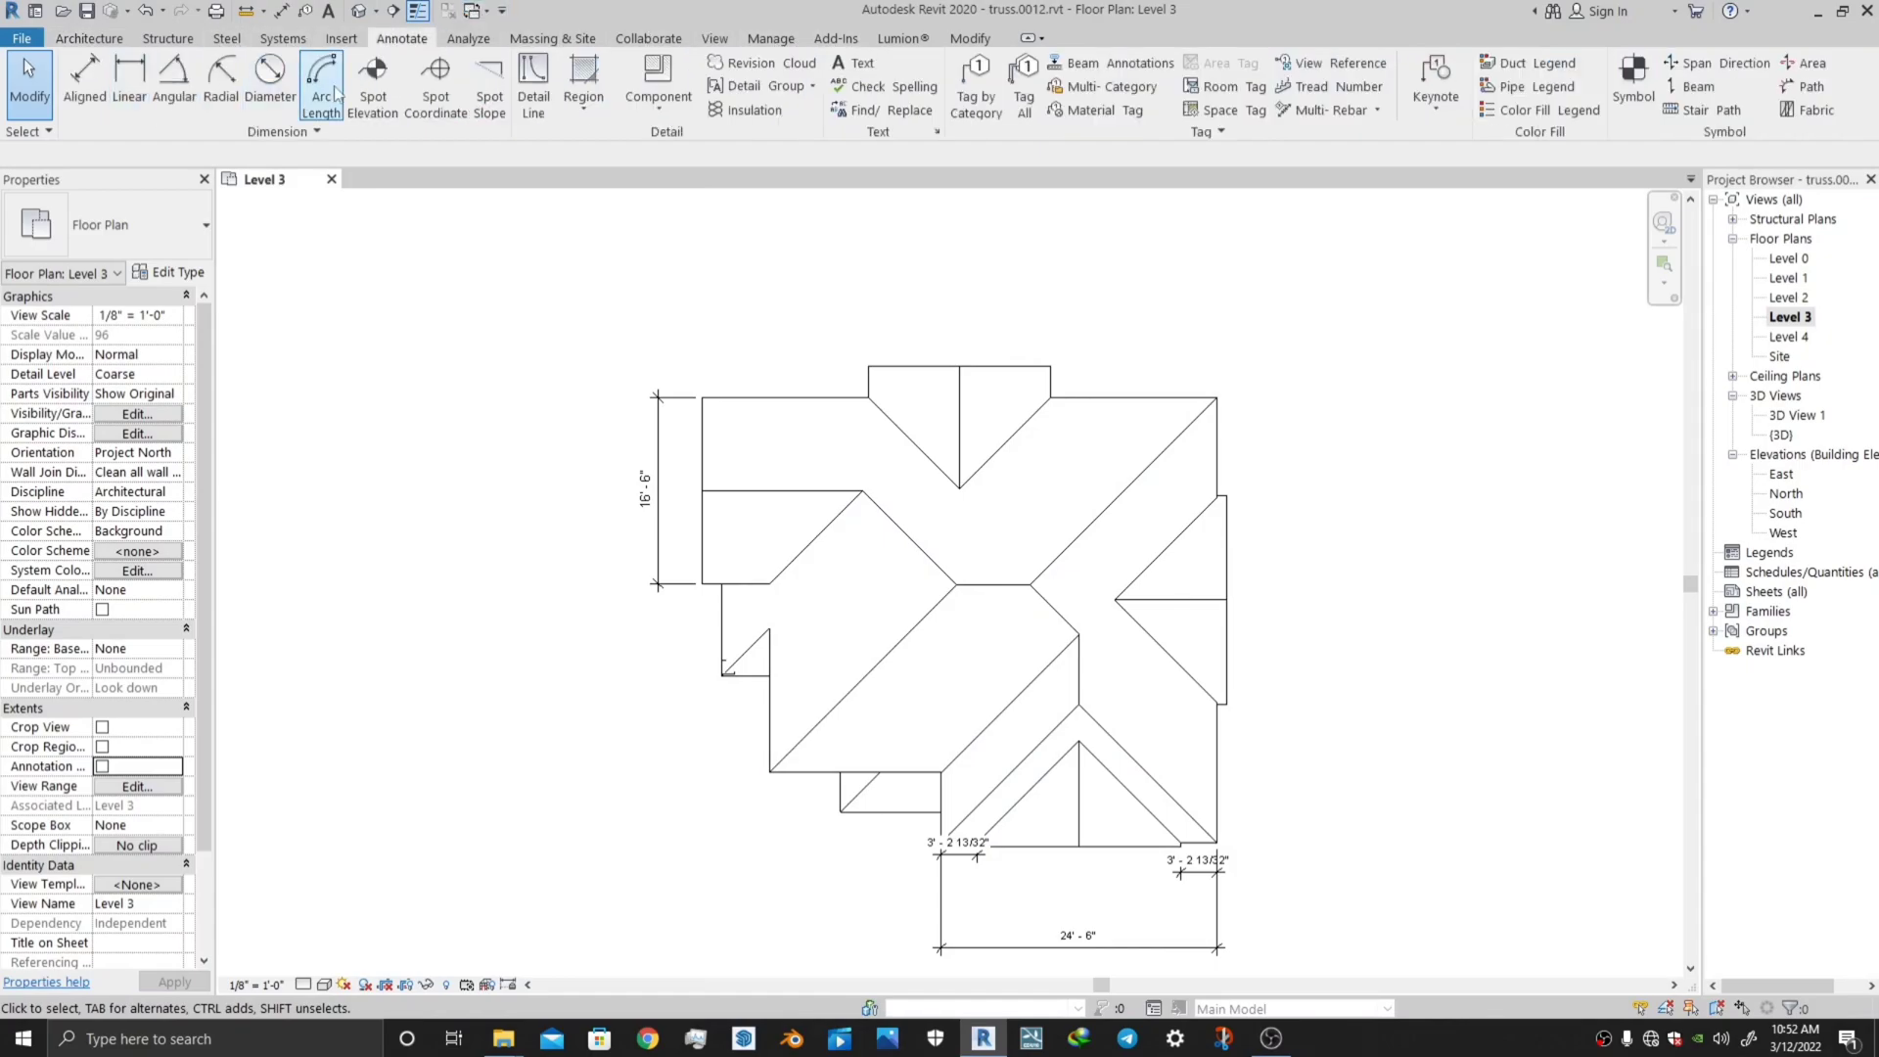
{"action": "left_click", "coordinate": [86, 93]}
{"action": "scroll", "coordinate": [760, 558], "scroll_direction": "up", "scroll_amount": 4}
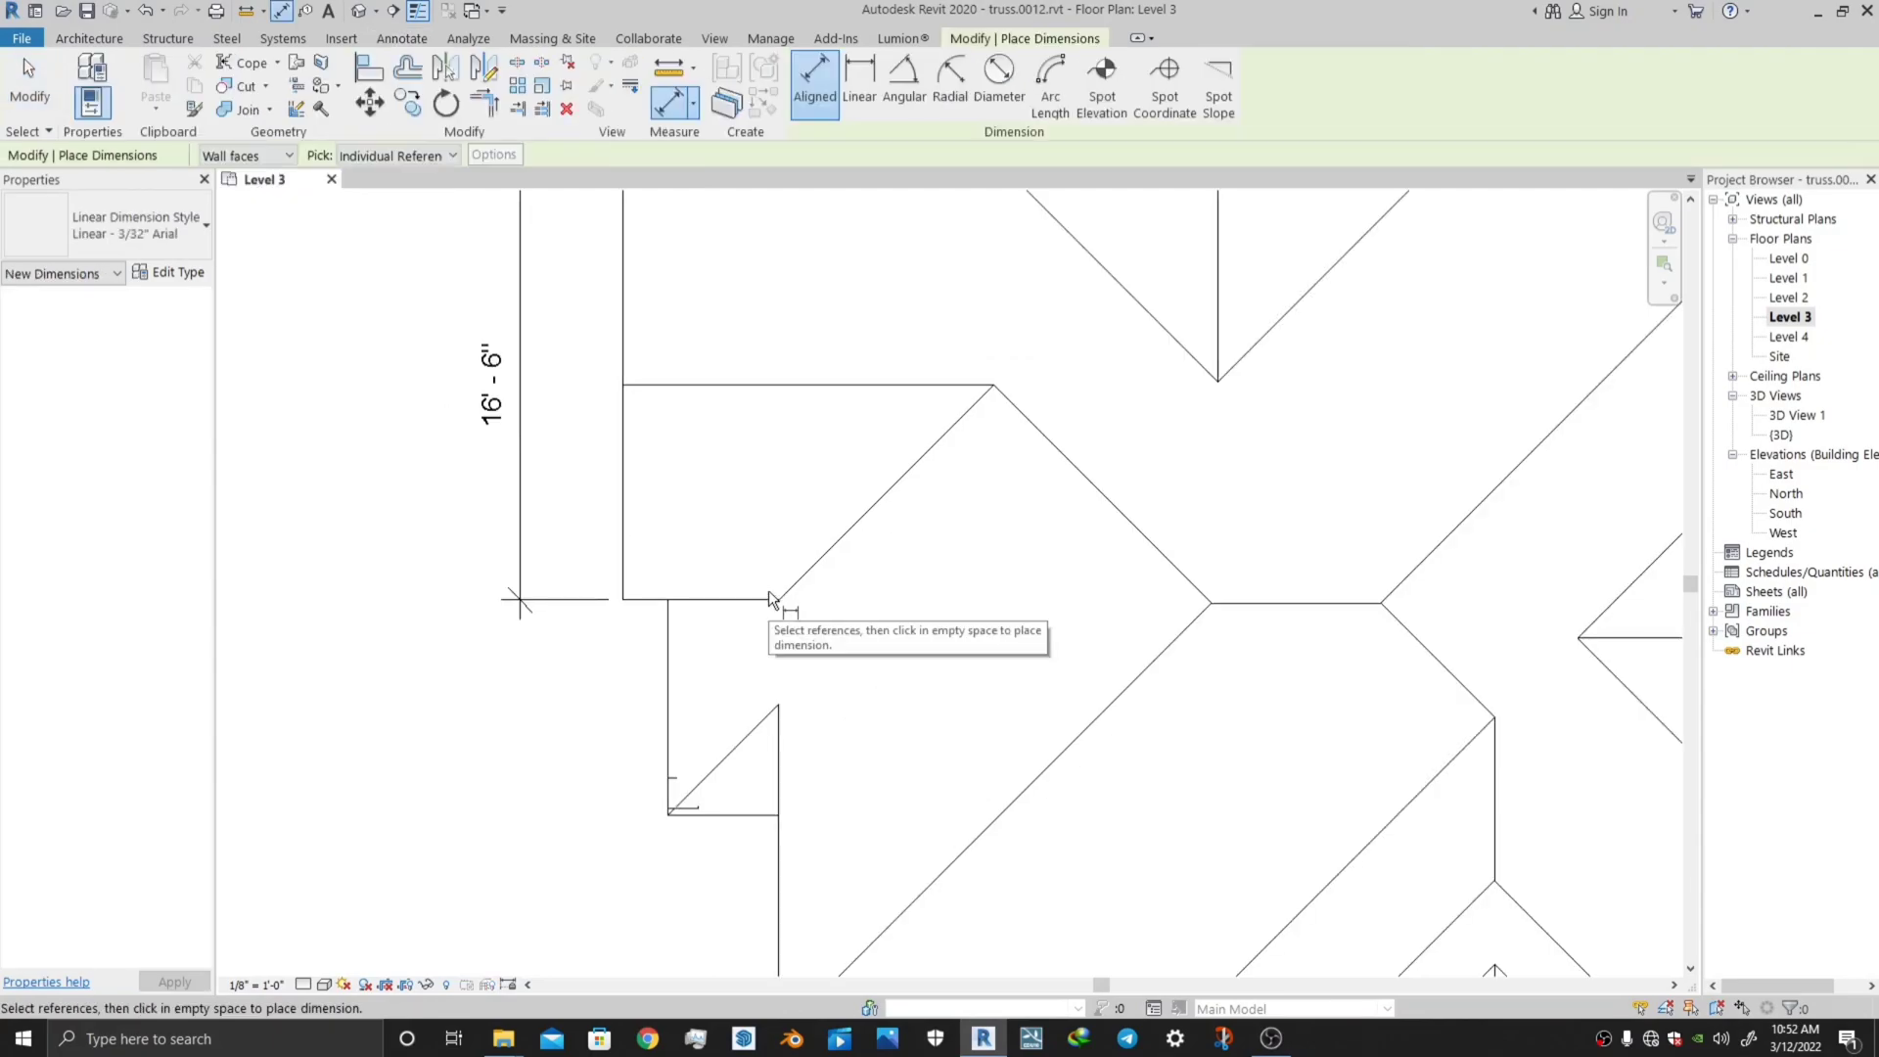
{"action": "left_click", "coordinate": [768, 600]}
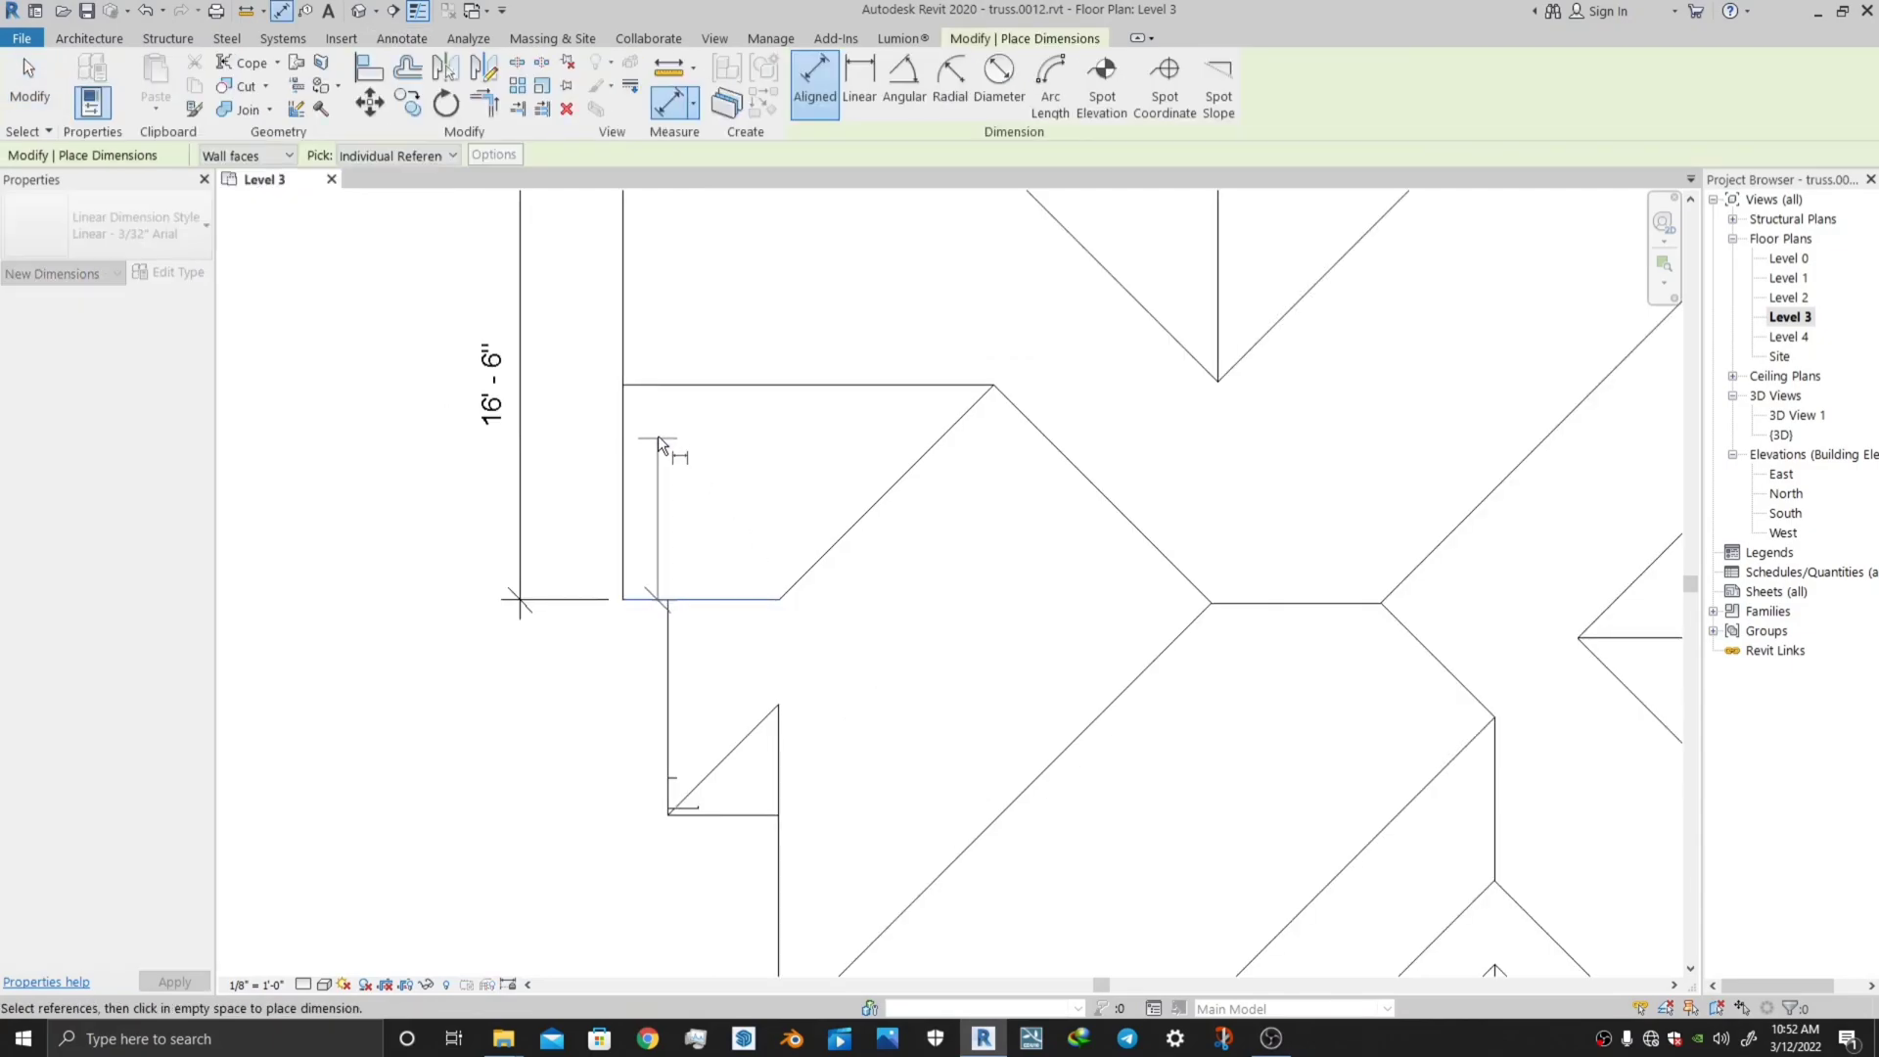
{"action": "left_click", "coordinate": [656, 387]}
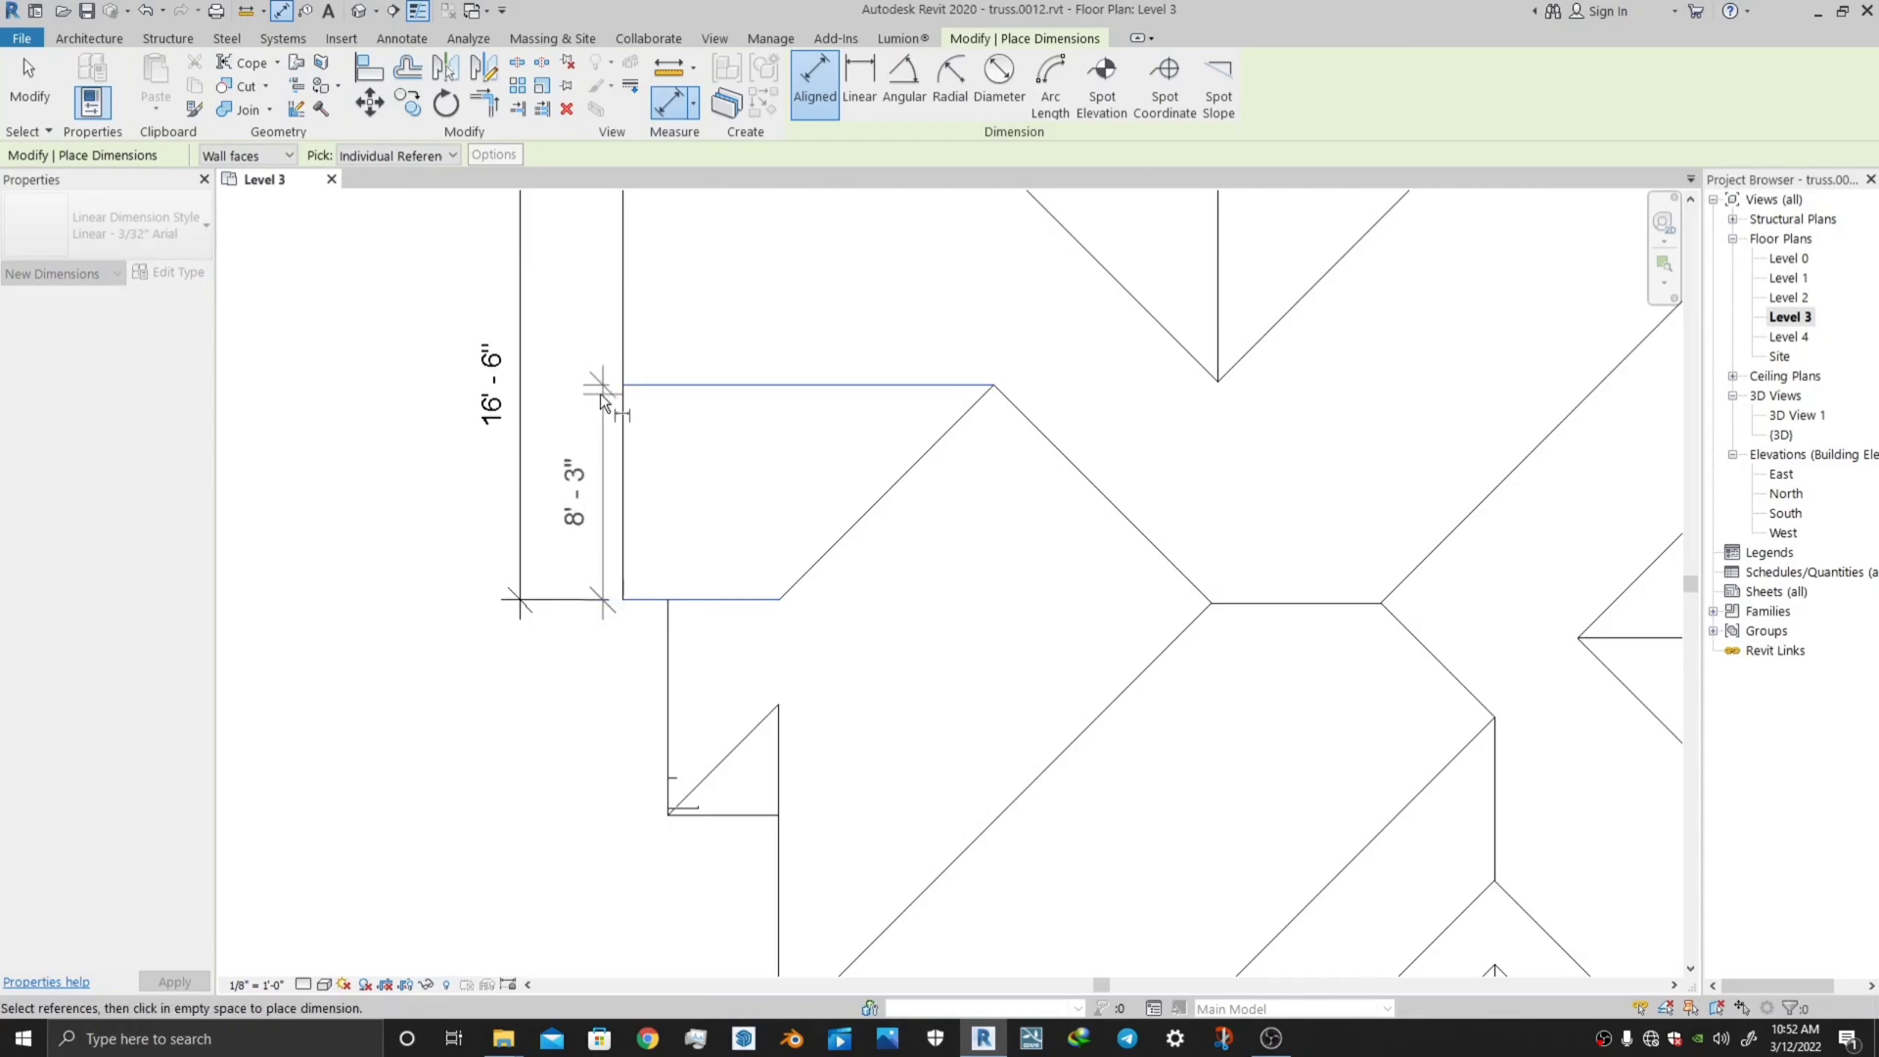
{"action": "left_click", "coordinate": [573, 409]}
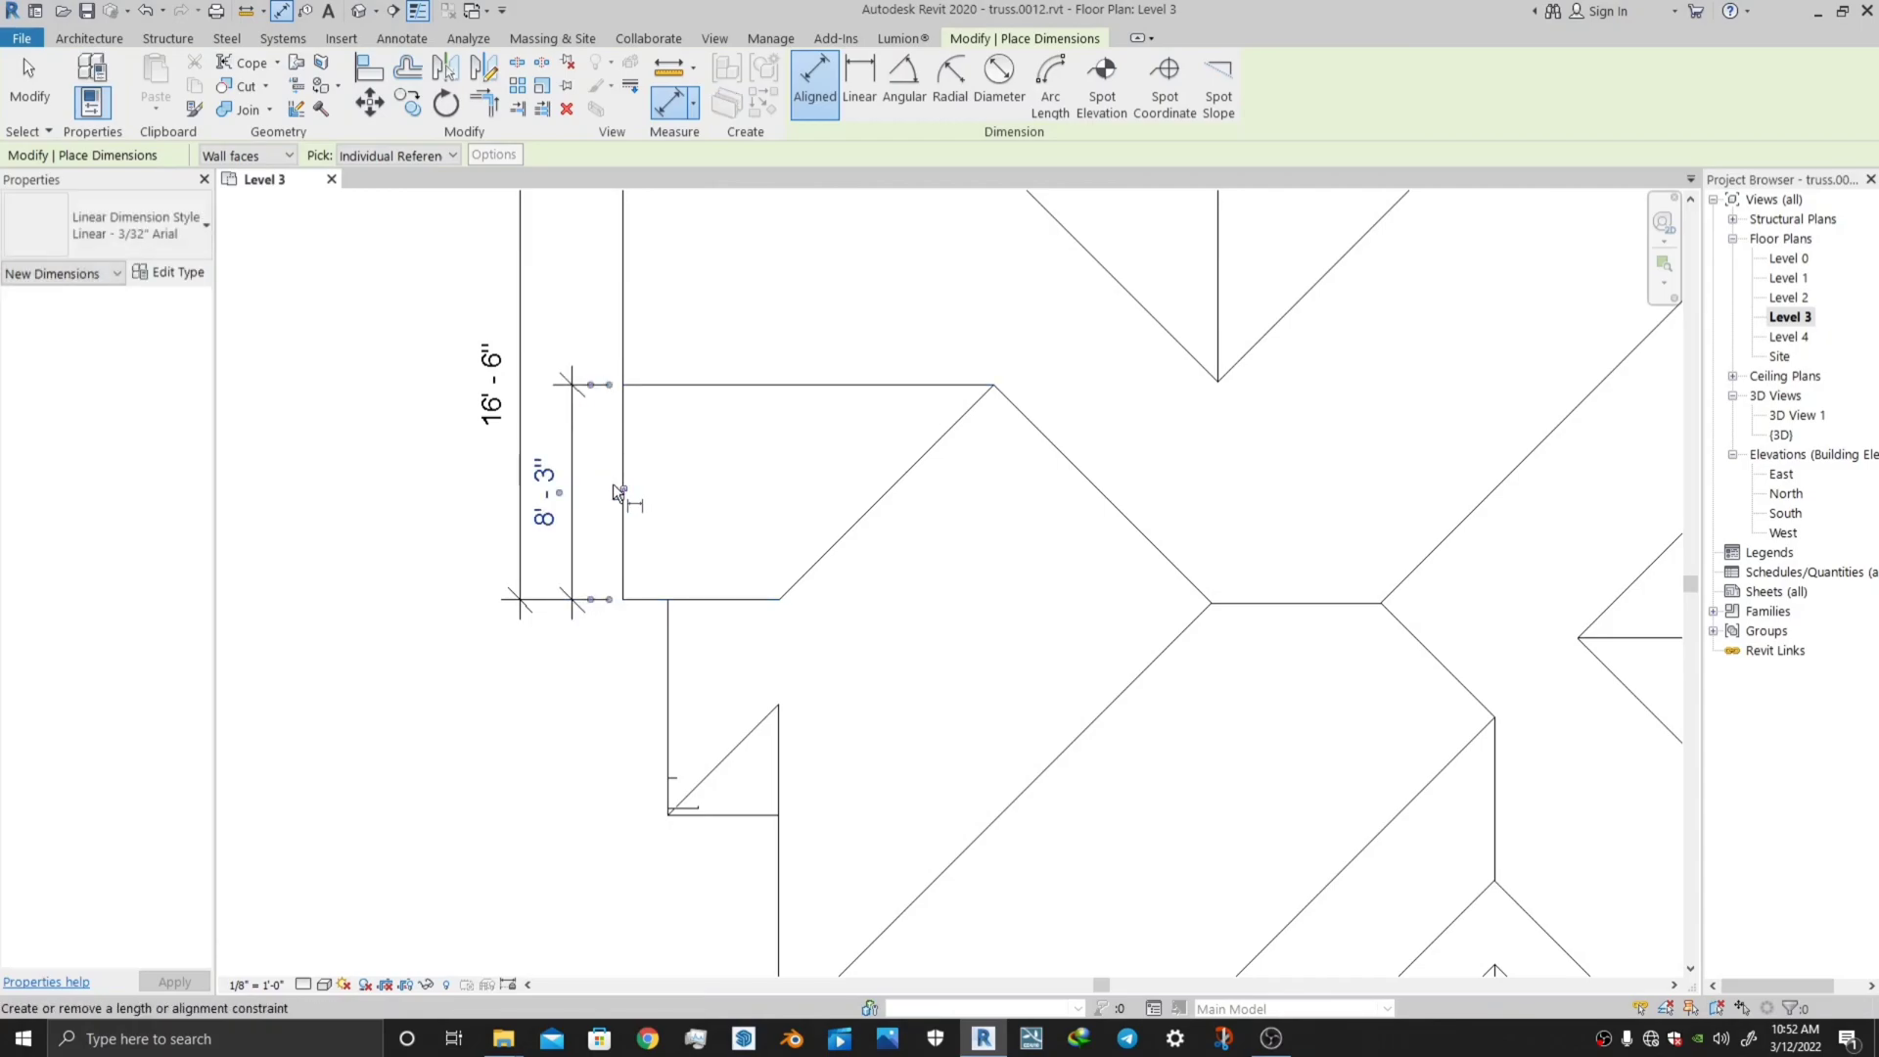
{"action": "scroll", "coordinate": [617, 545], "scroll_direction": "down", "scroll_amount": 2}
{"action": "scroll", "coordinate": [605, 596], "scroll_direction": "down", "scroll_amount": 1}
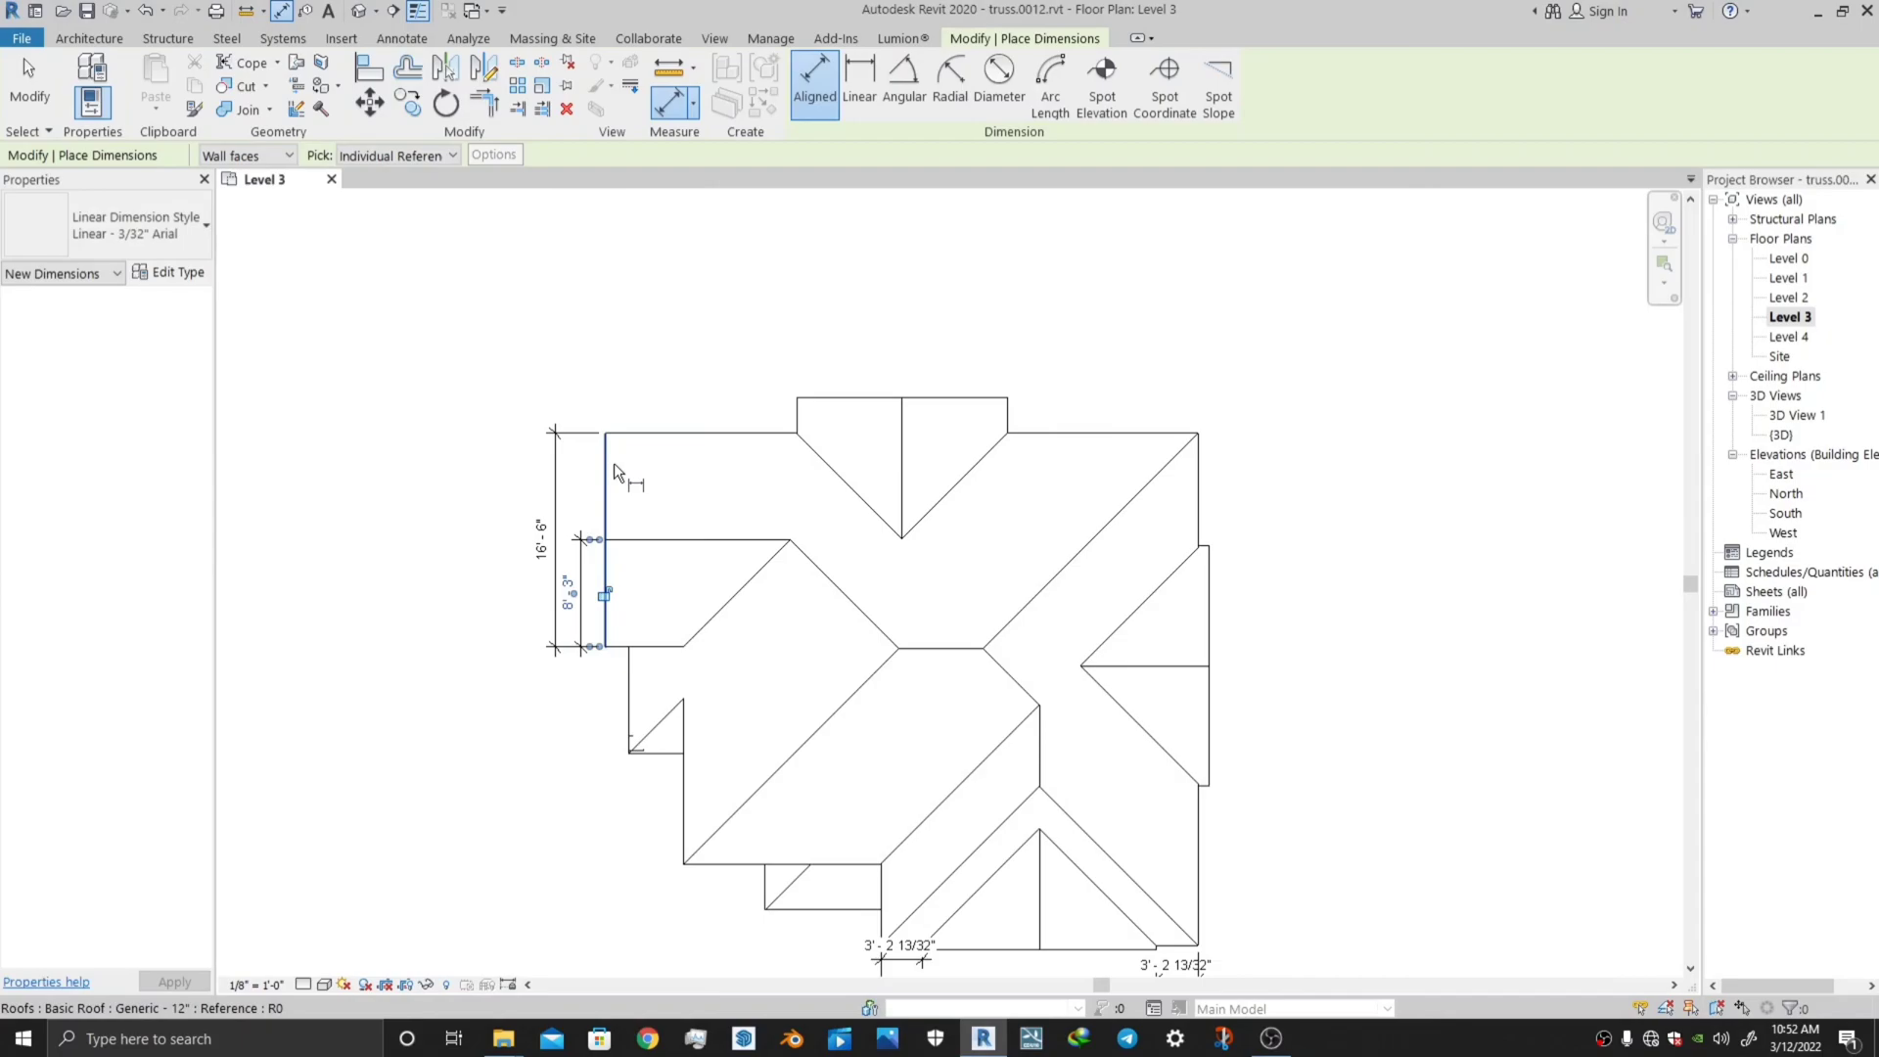
Cancel out of the aligned dimension tool back to normal selection.
{"action": "right_click", "coordinate": [377, 517]}
{"action": "left_click", "coordinate": [406, 517]}
{"action": "right_click", "coordinate": [427, 529]}
{"action": "left_click", "coordinate": [460, 541]}
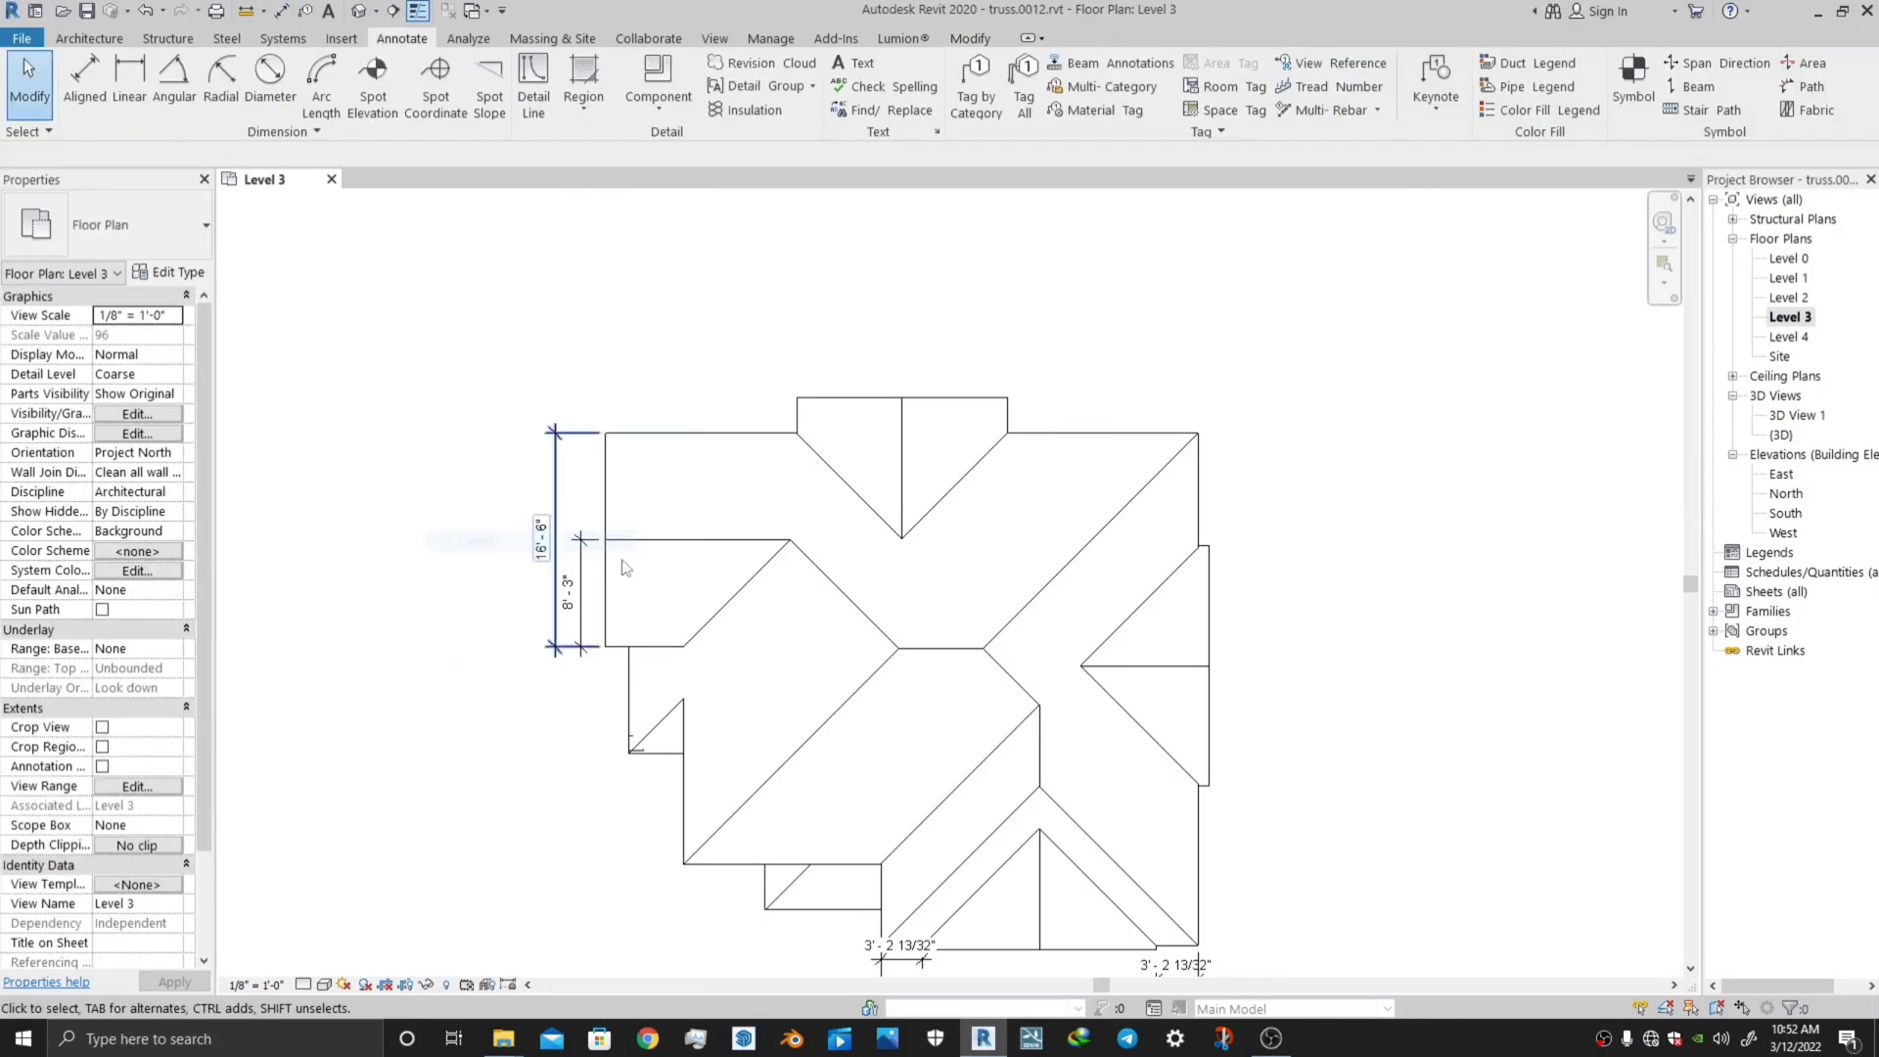
{"action": "scroll", "coordinate": [784, 495], "scroll_direction": "up", "scroll_amount": 2}
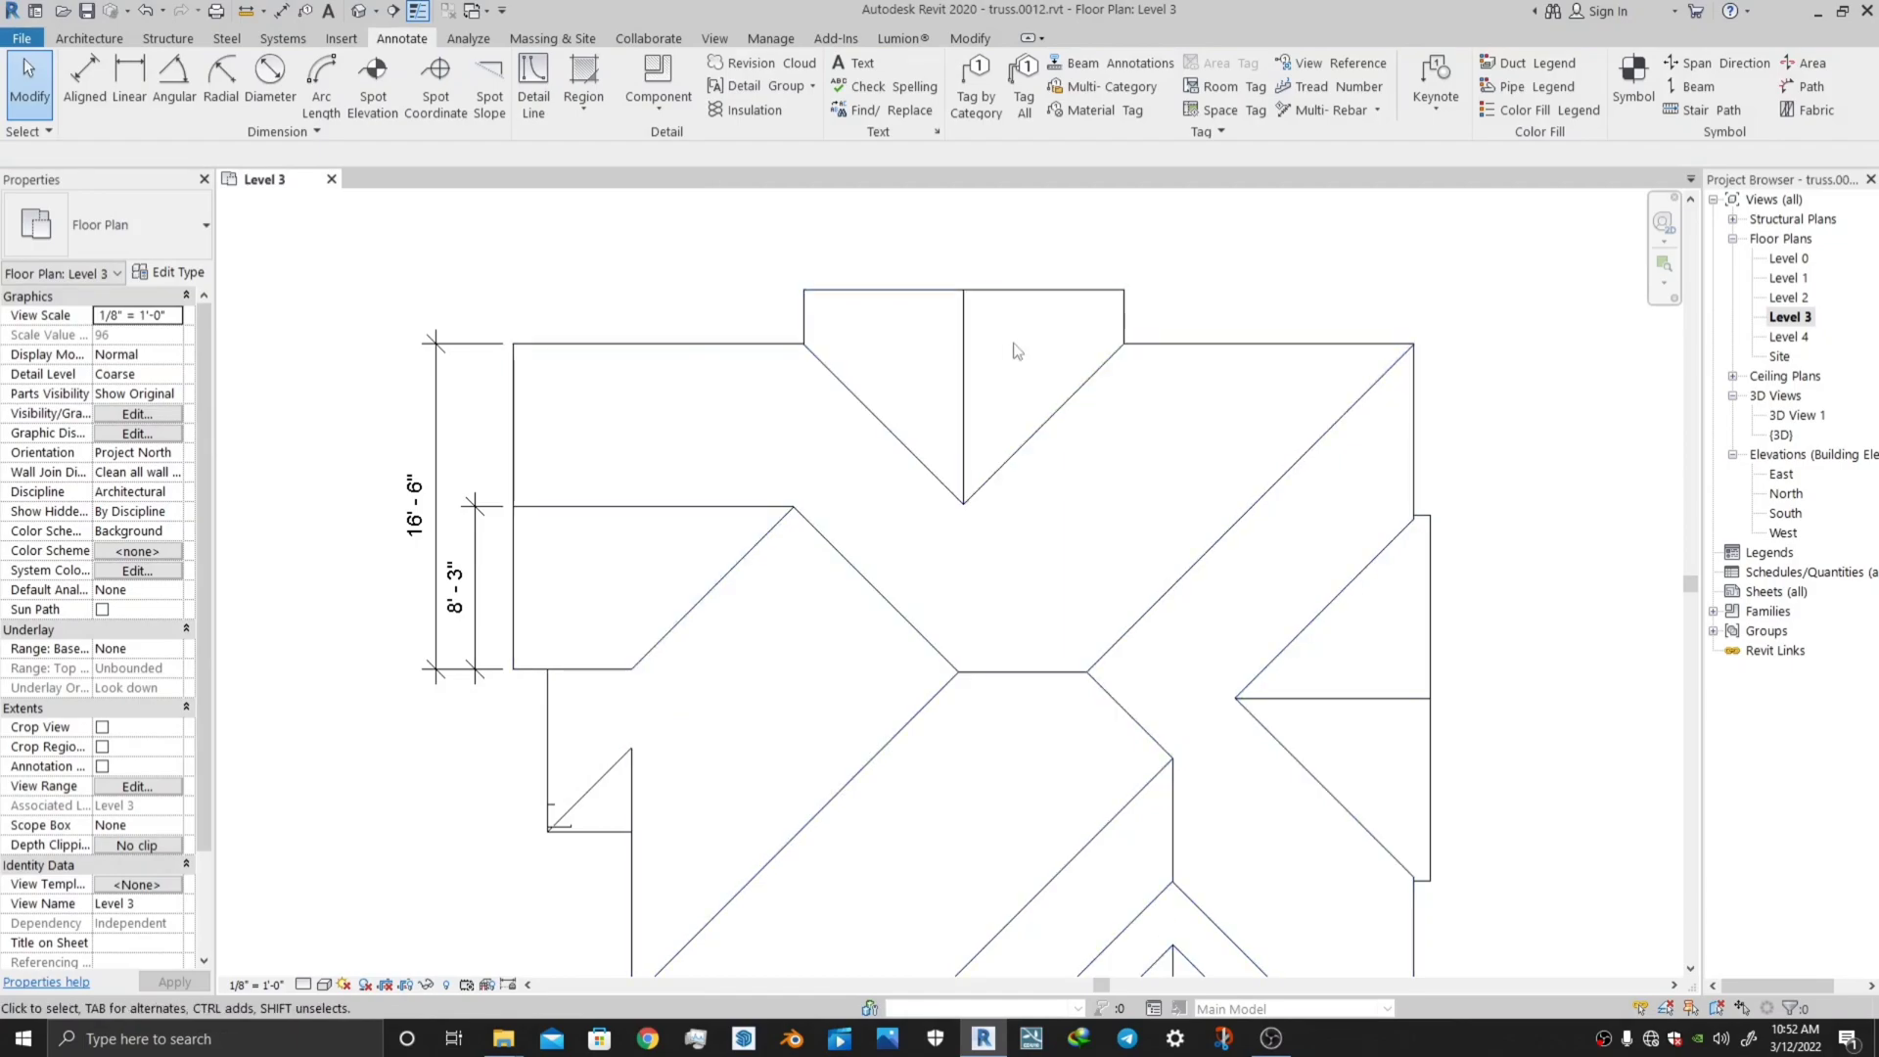
Open the default {3D} view from the Project Browser.
{"action": "left_click", "coordinate": [84, 39]}
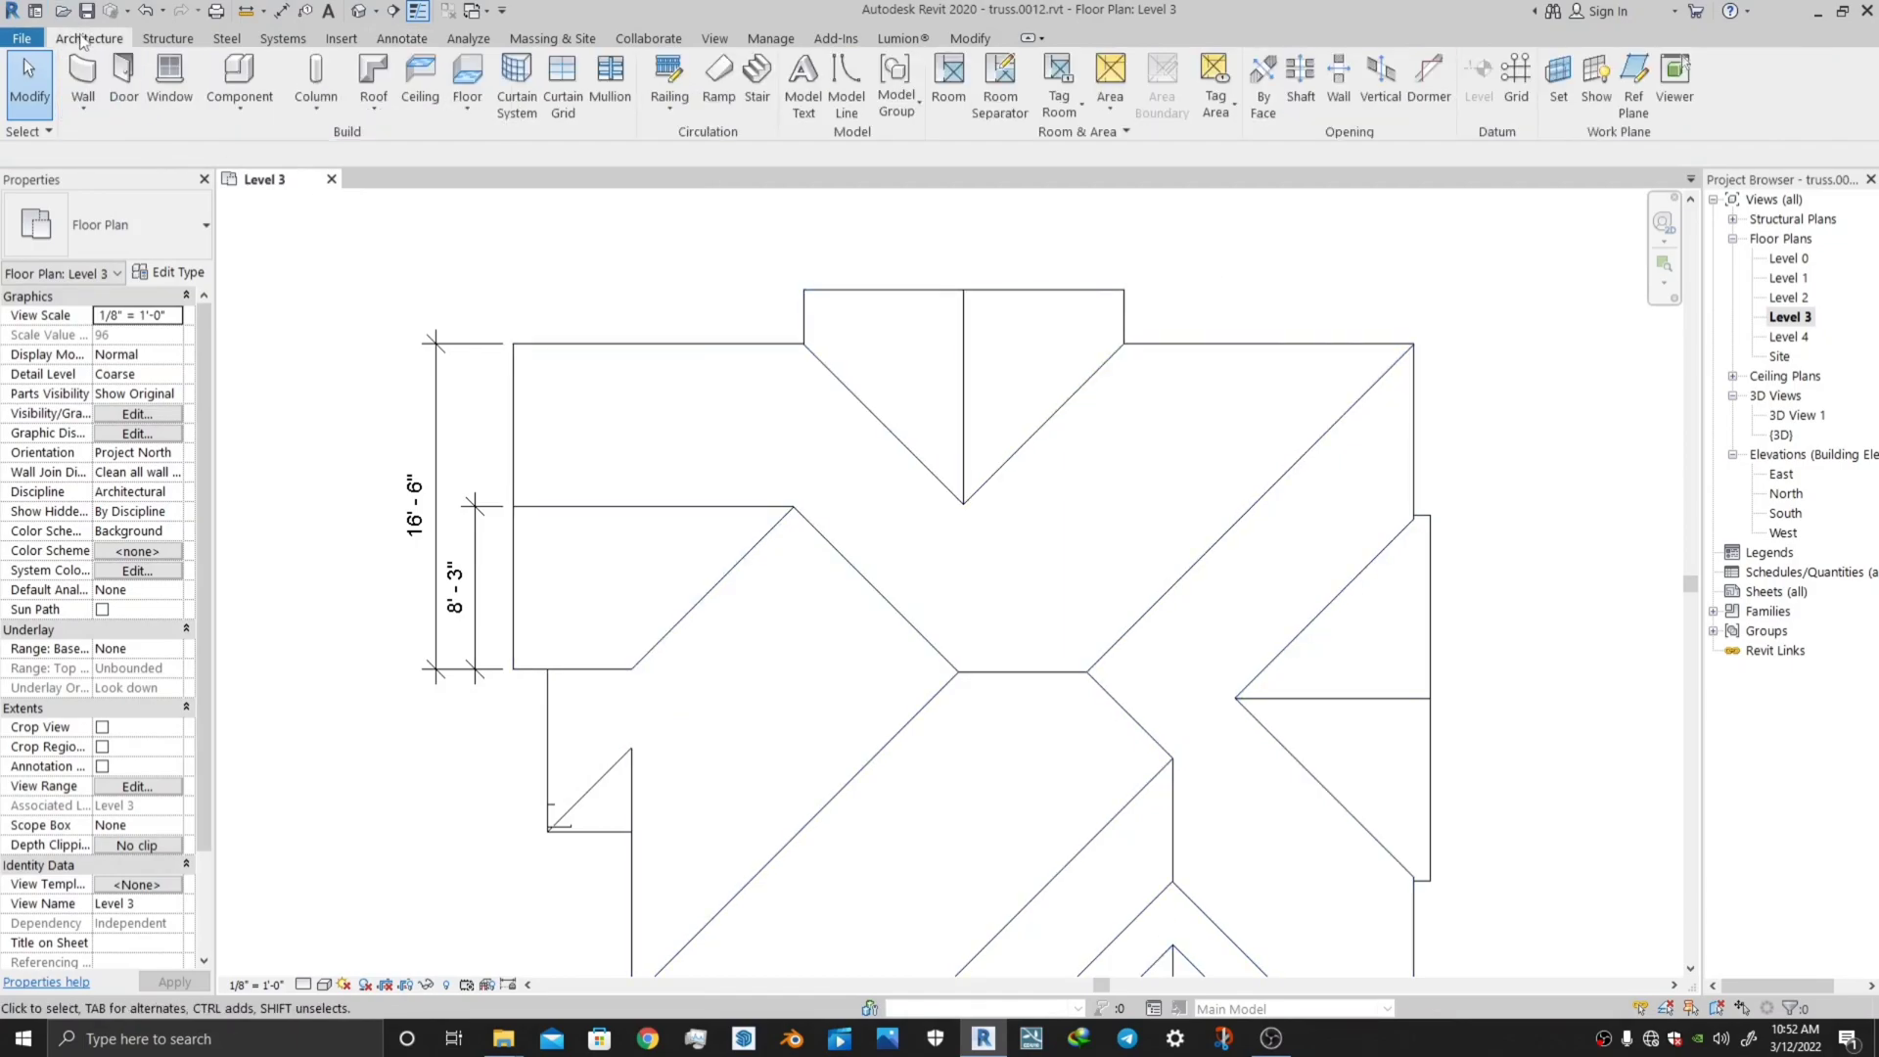
{"action": "scroll", "coordinate": [1615, 338], "scroll_direction": "down", "scroll_amount": 2}
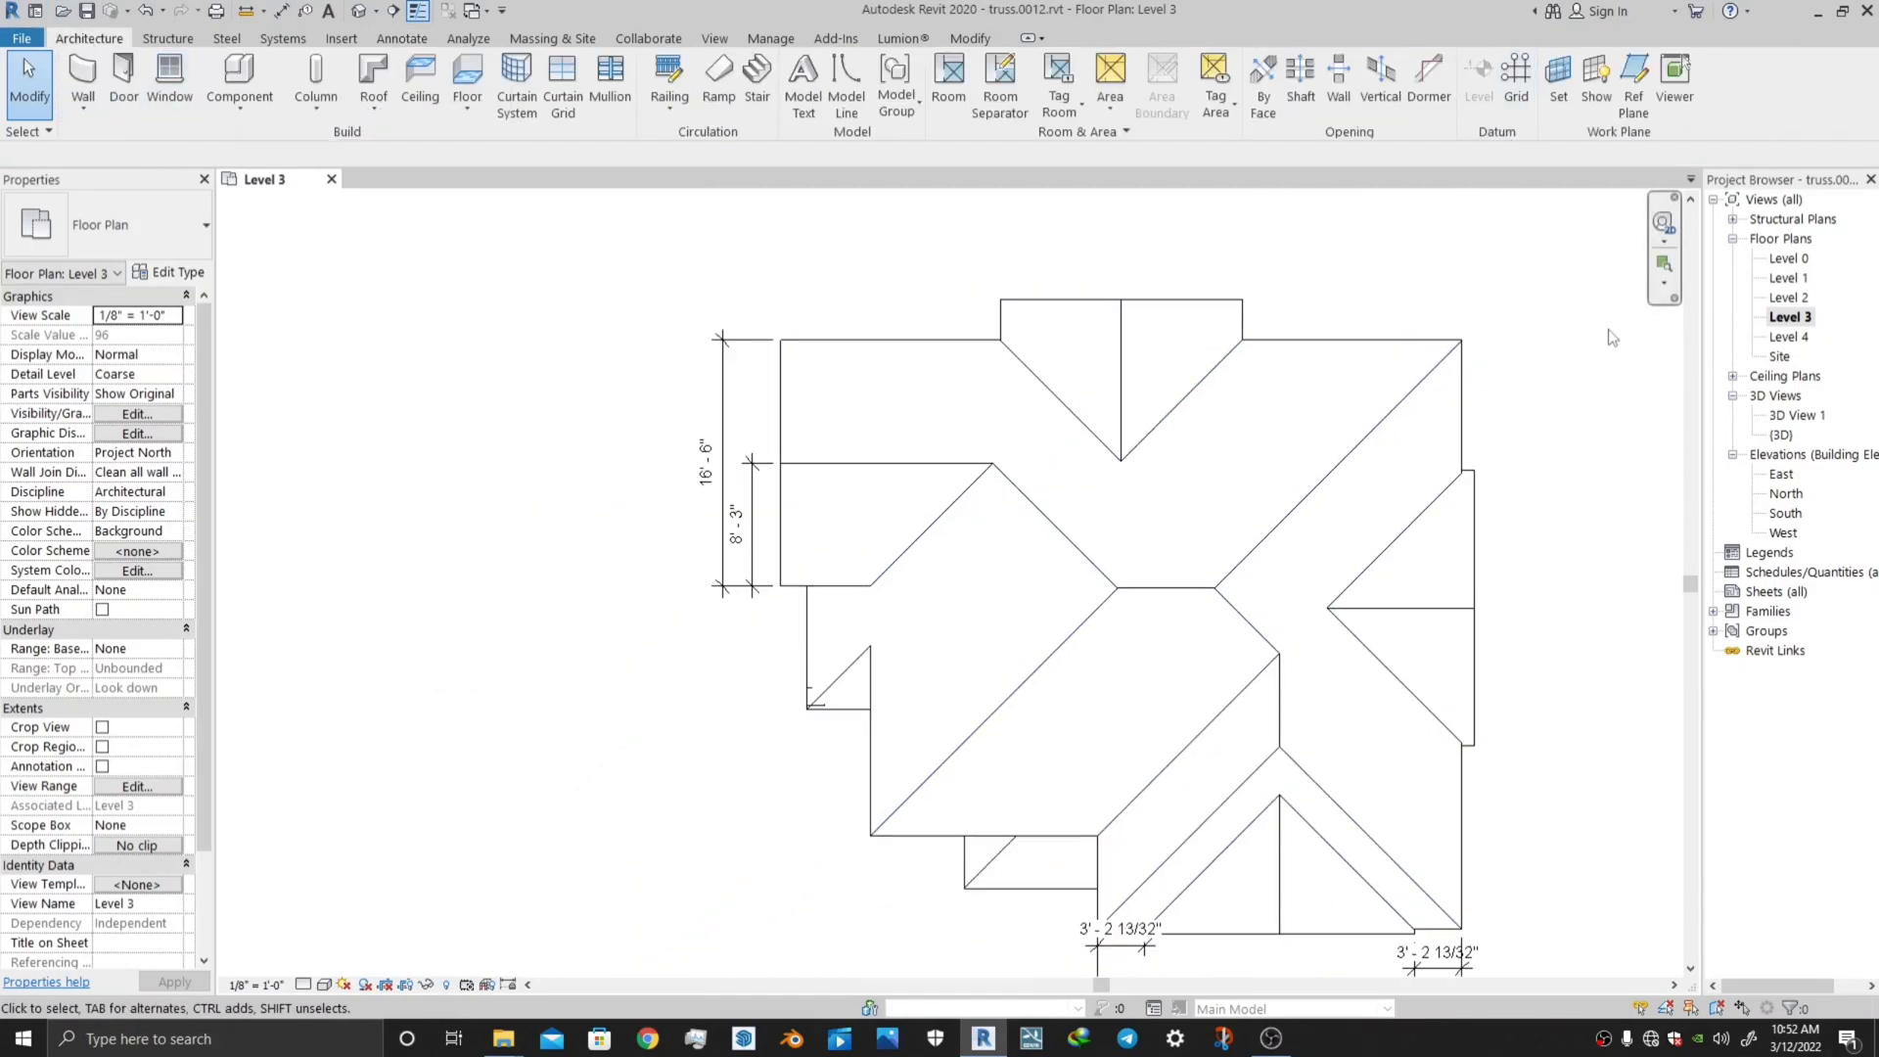
{"action": "left_click", "coordinate": [1777, 435]}
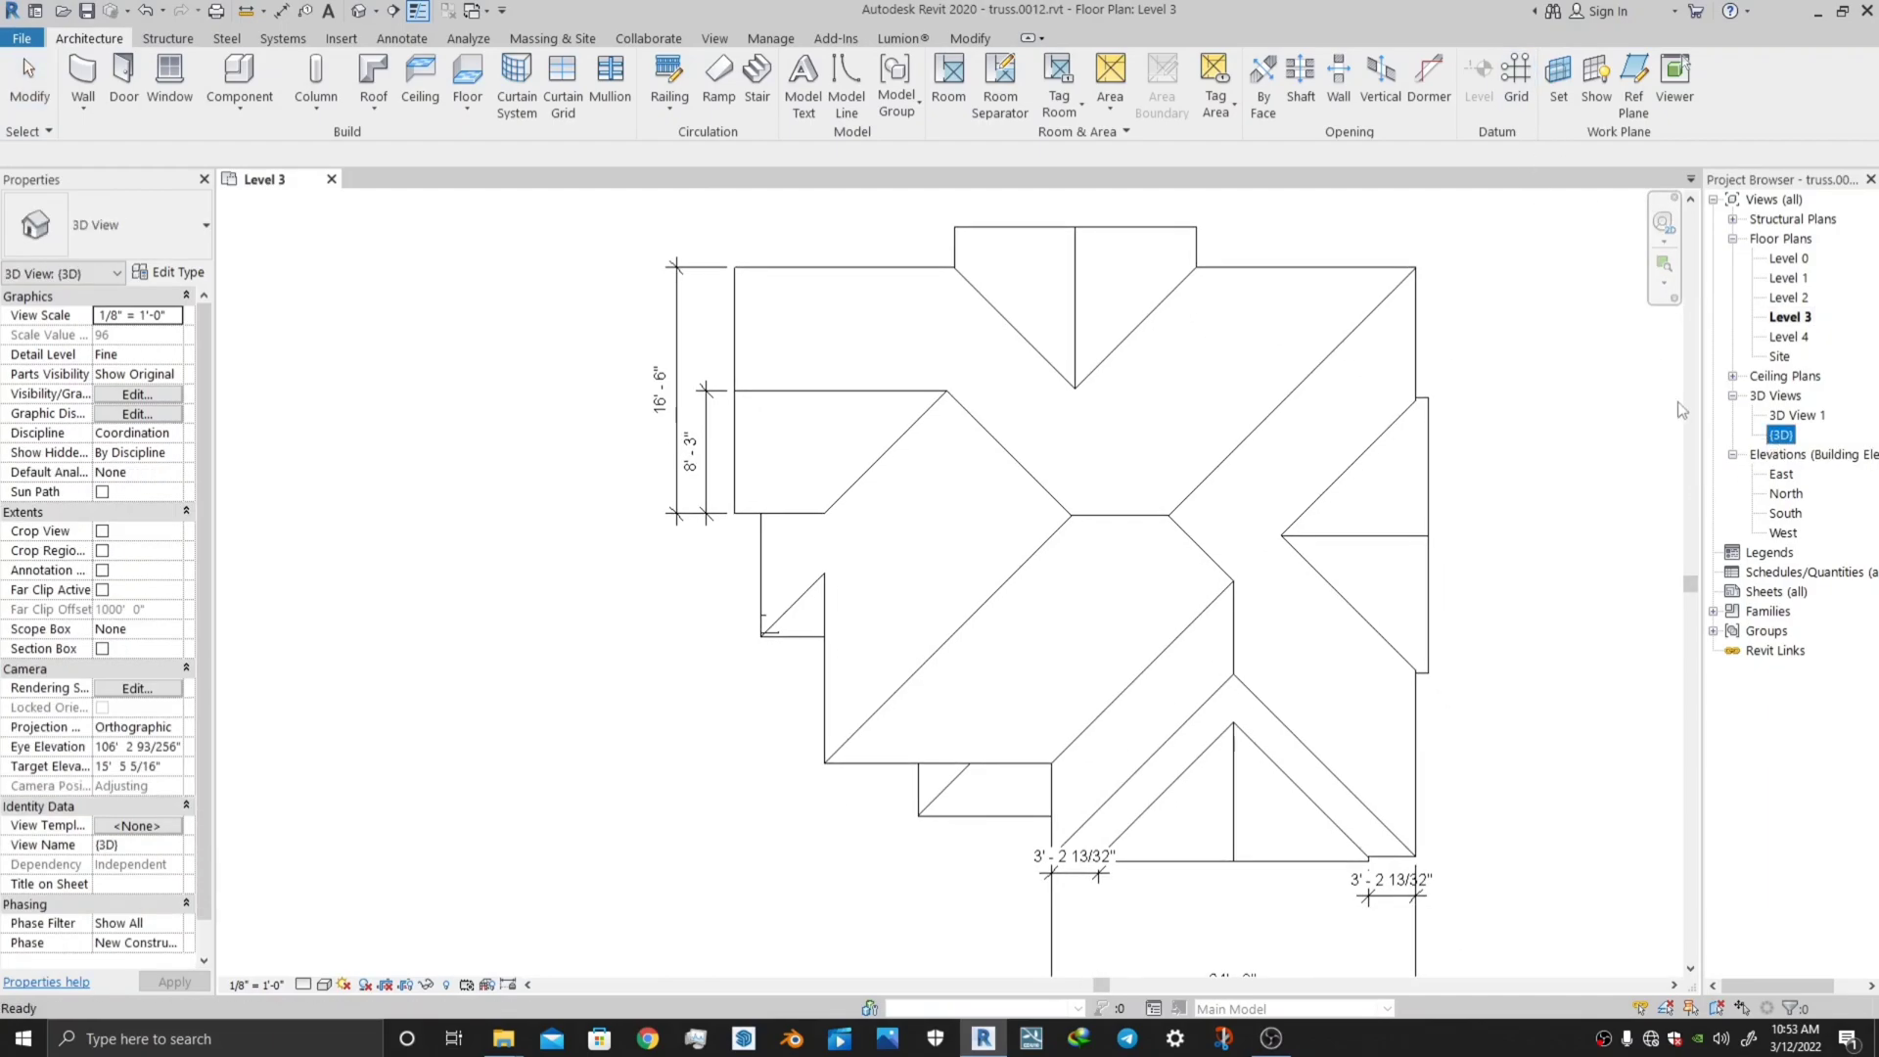
{"action": "double_click", "coordinate": [1781, 435]}
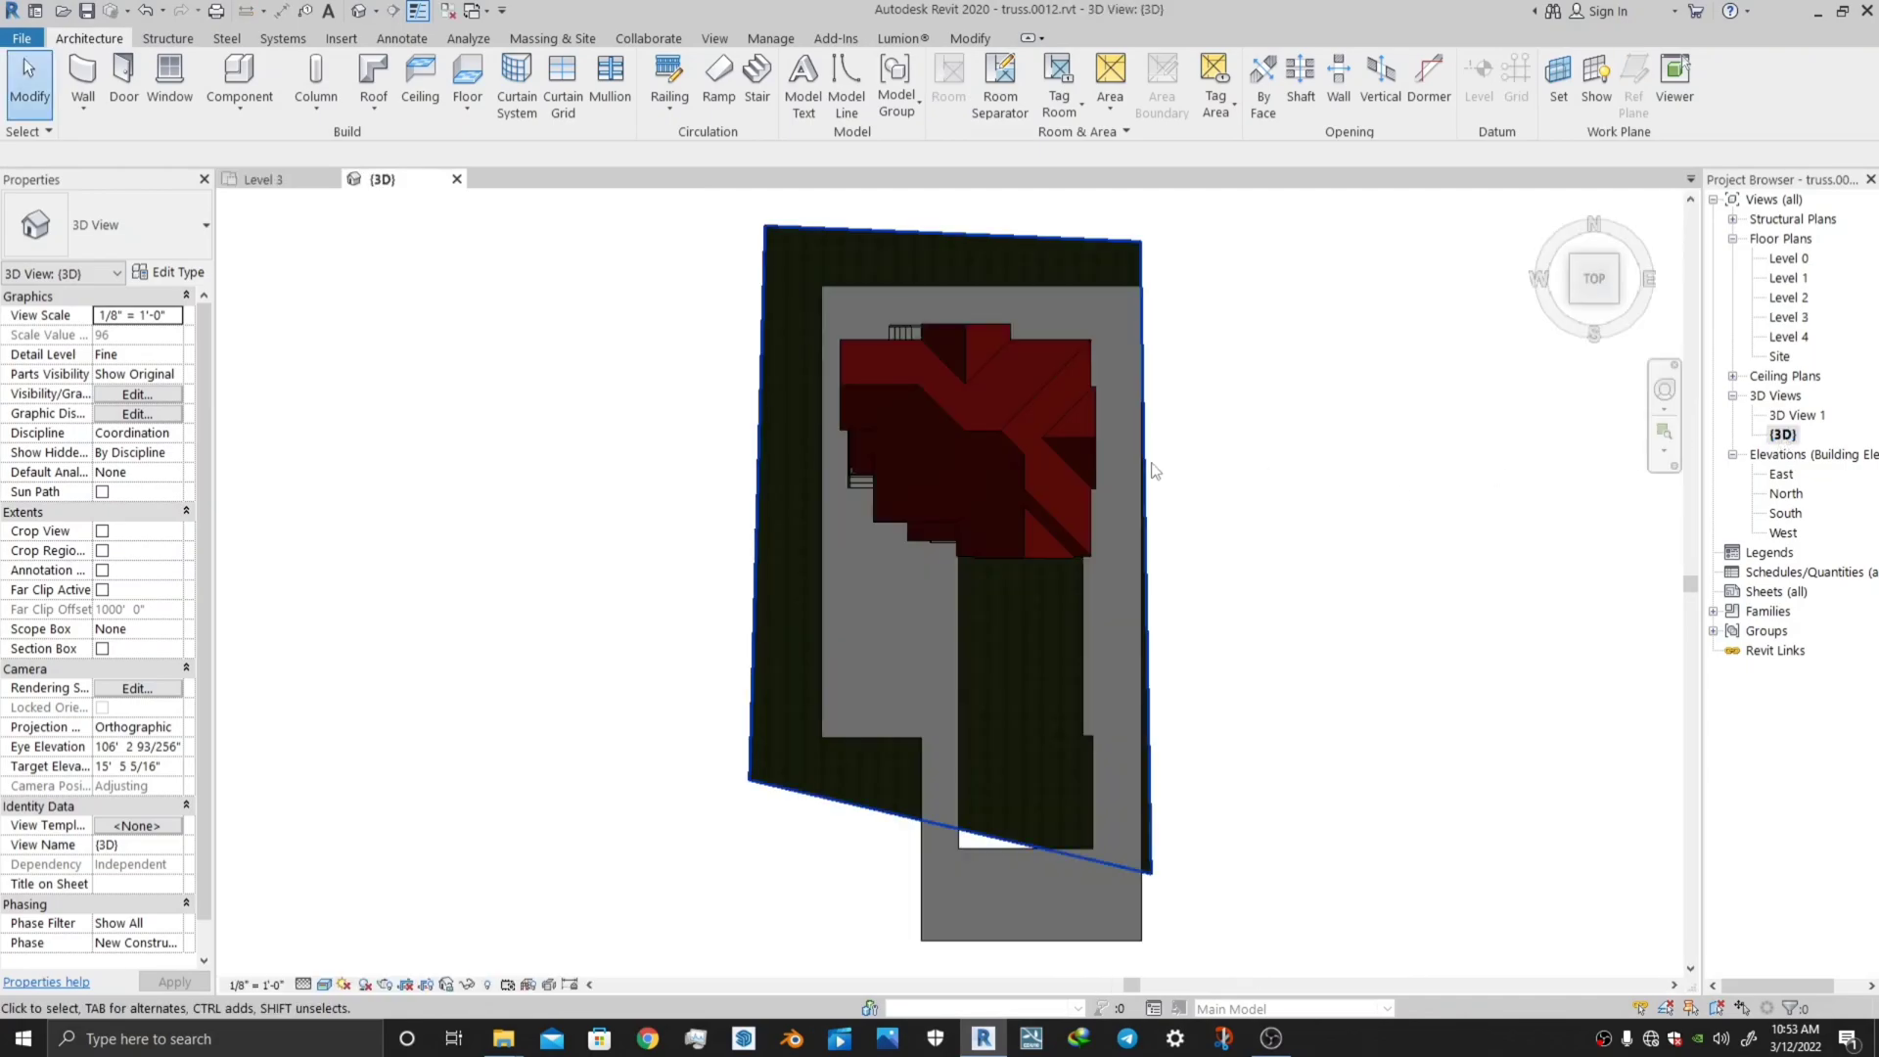
Set the 3D view's visual style to Hidden Line.
{"action": "scroll", "coordinate": [1071, 479], "scroll_direction": "up", "scroll_amount": 4}
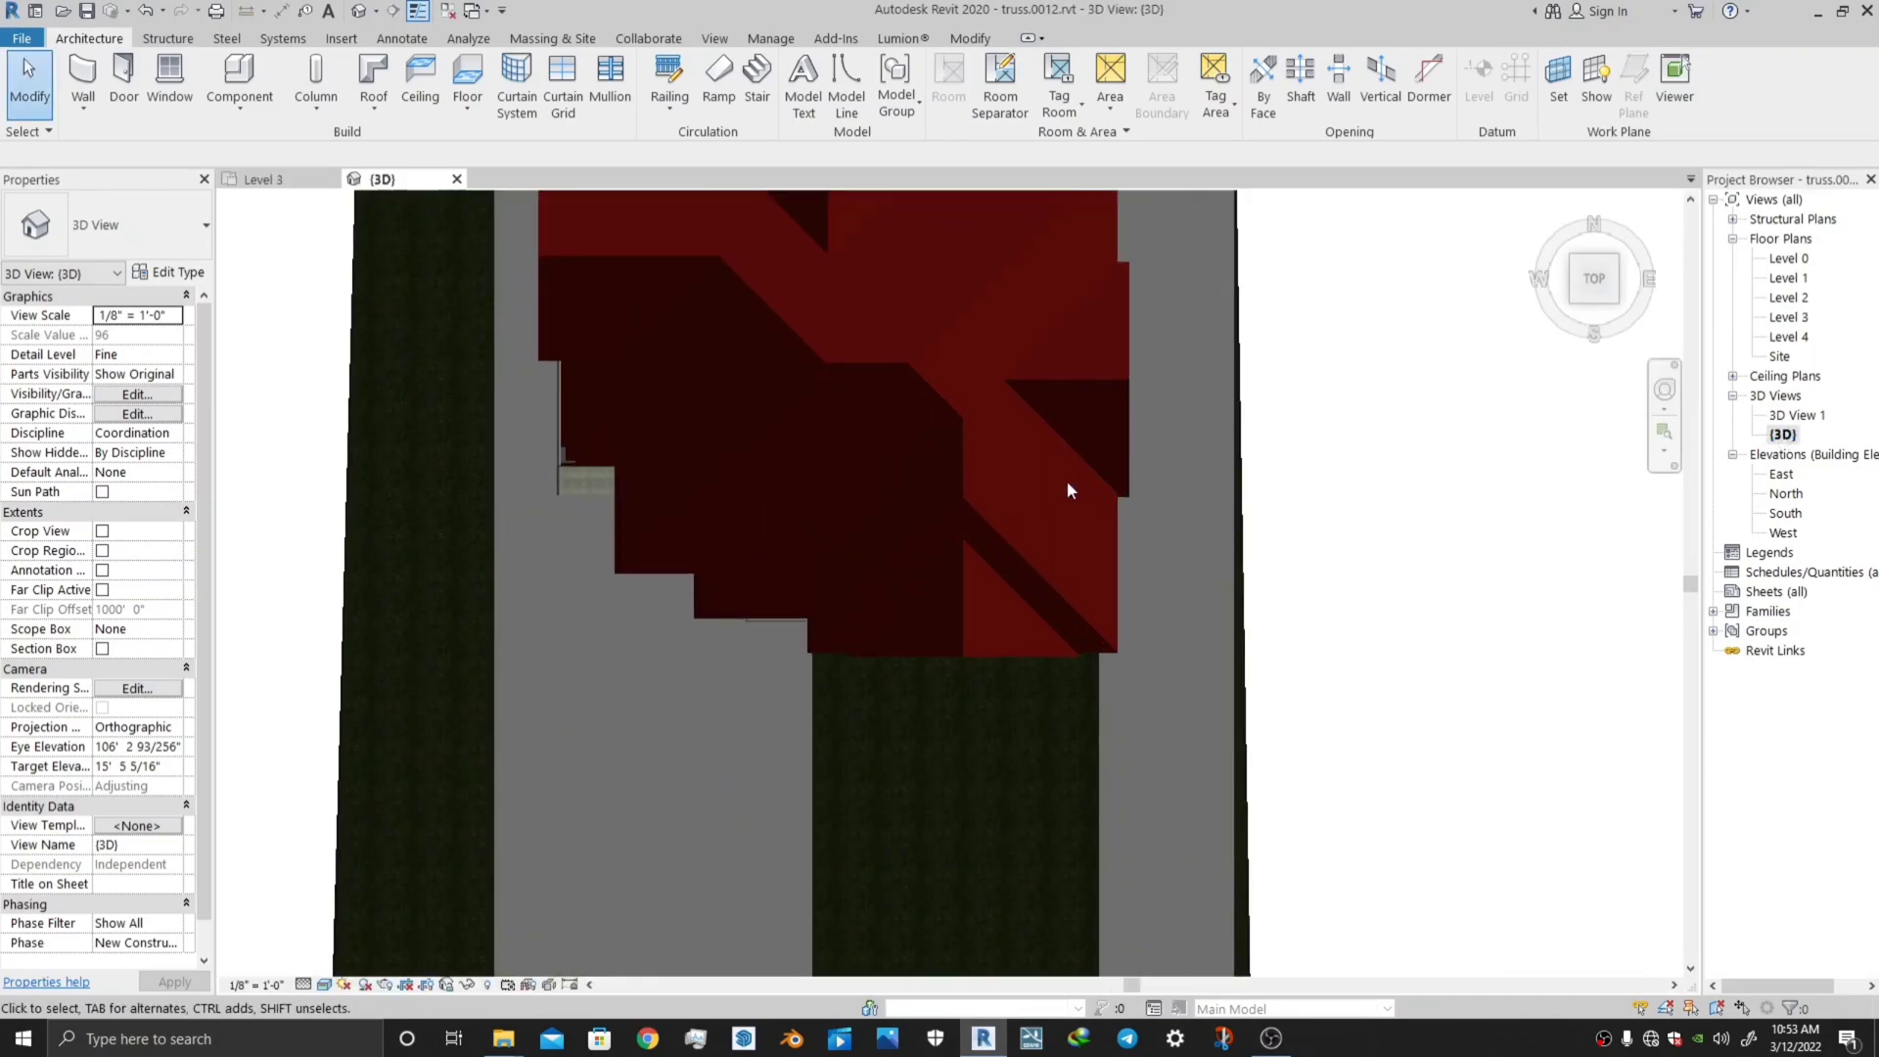
{"action": "scroll", "coordinate": [1067, 480], "scroll_direction": "down", "scroll_amount": 2}
{"action": "left_click", "coordinate": [323, 985]}
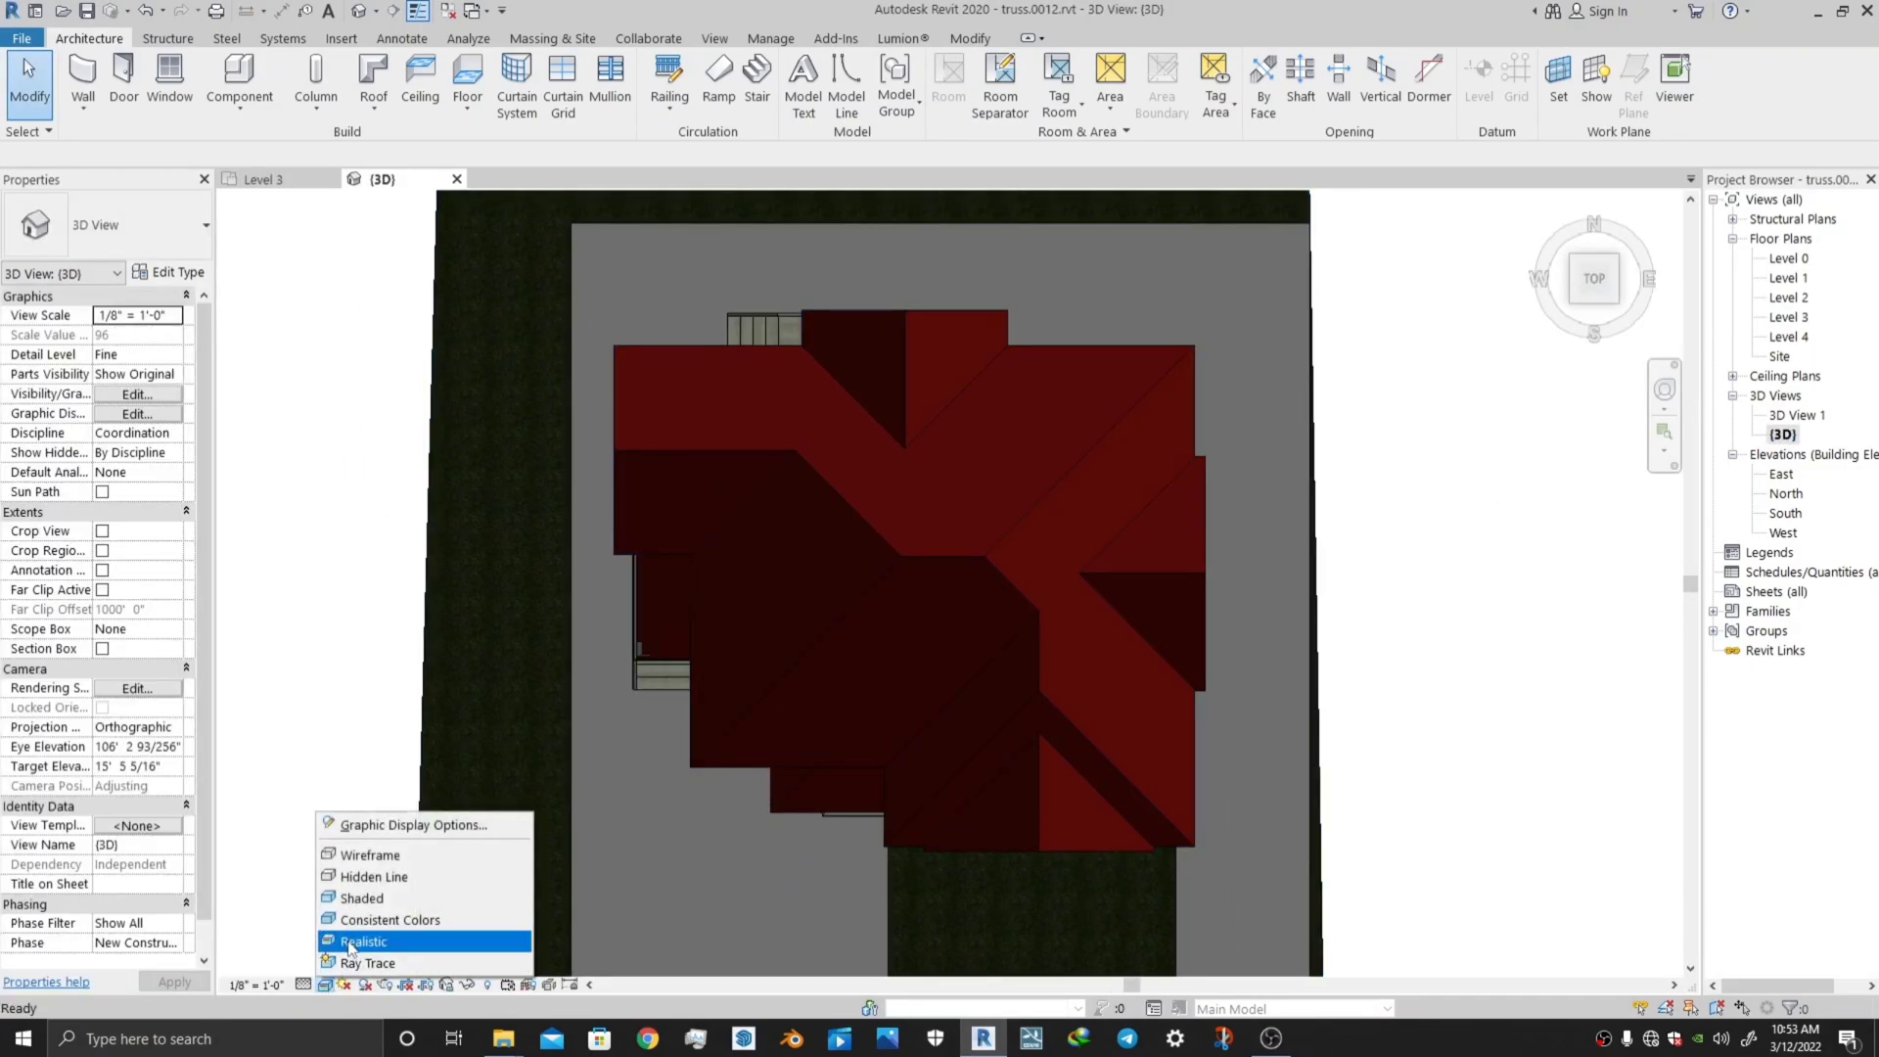
{"action": "left_click", "coordinate": [370, 875]}
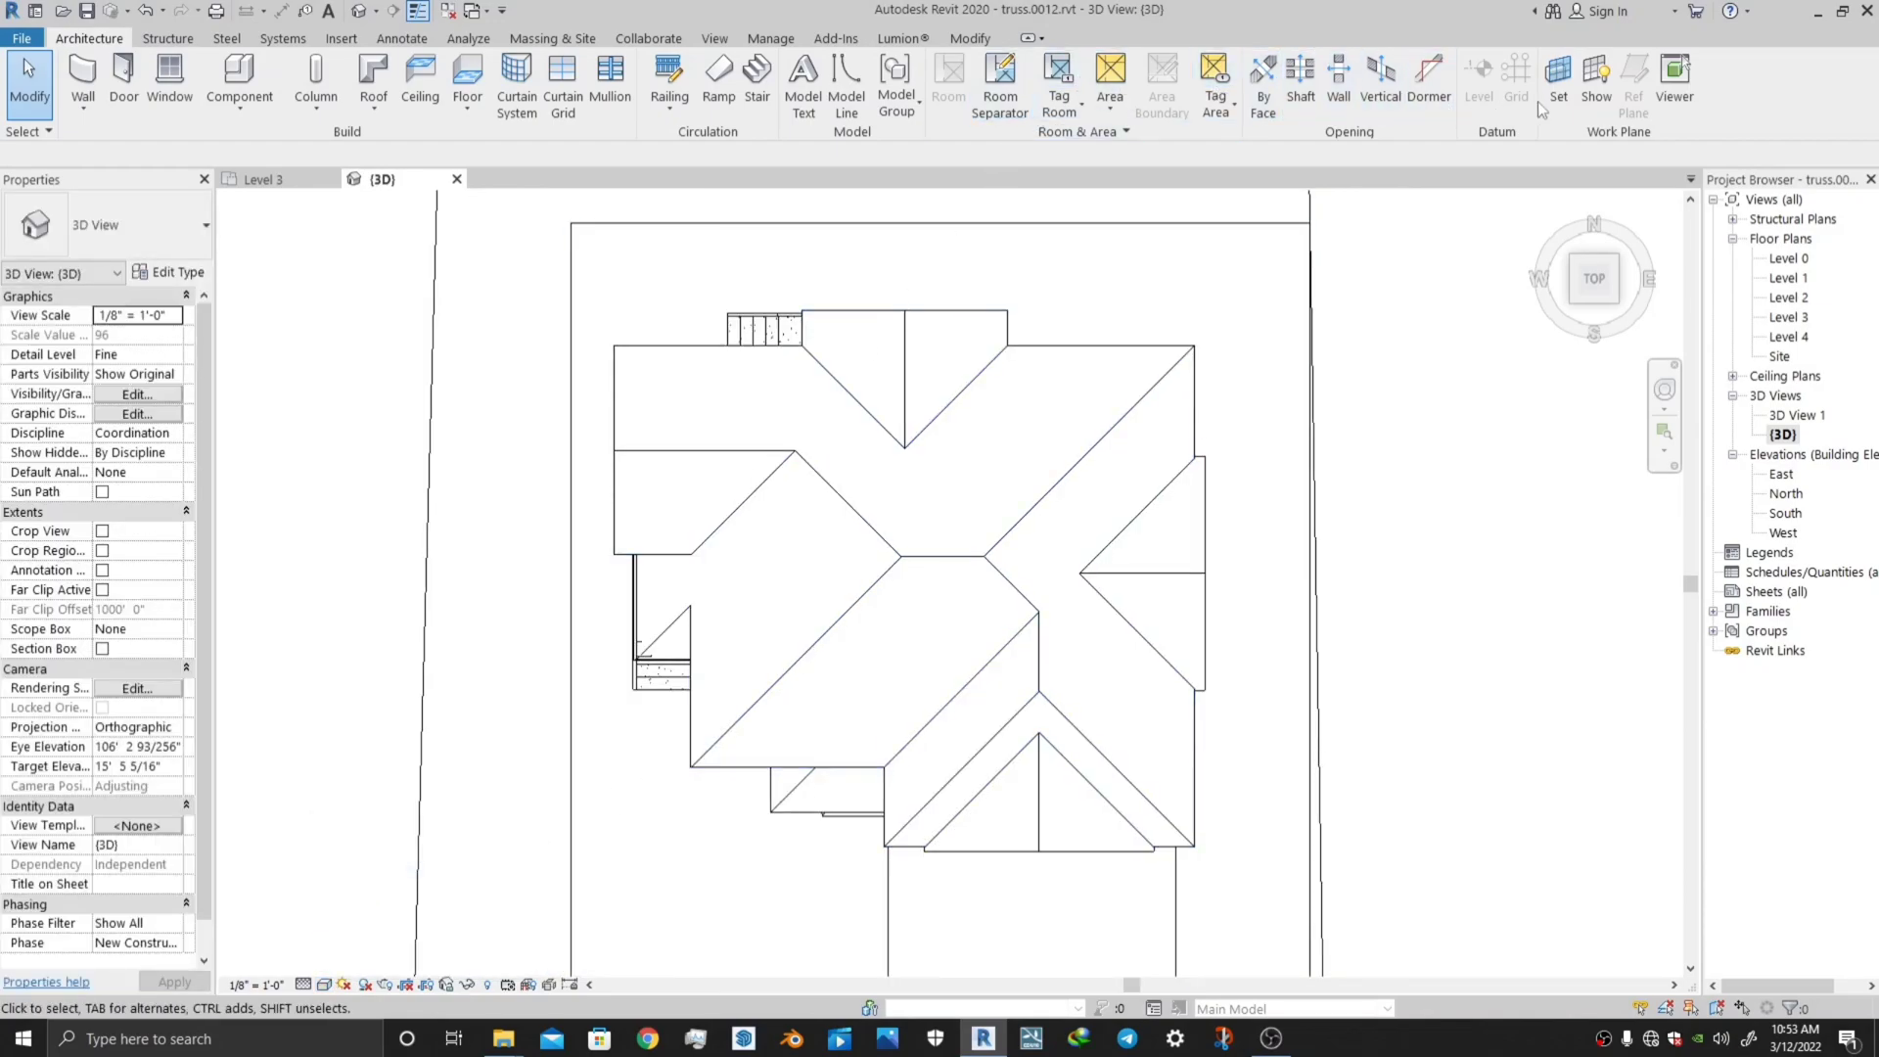
Show the work plane and orbit the 3D view to a tilted front-corner angle.
{"action": "left_click", "coordinate": [1596, 83]}
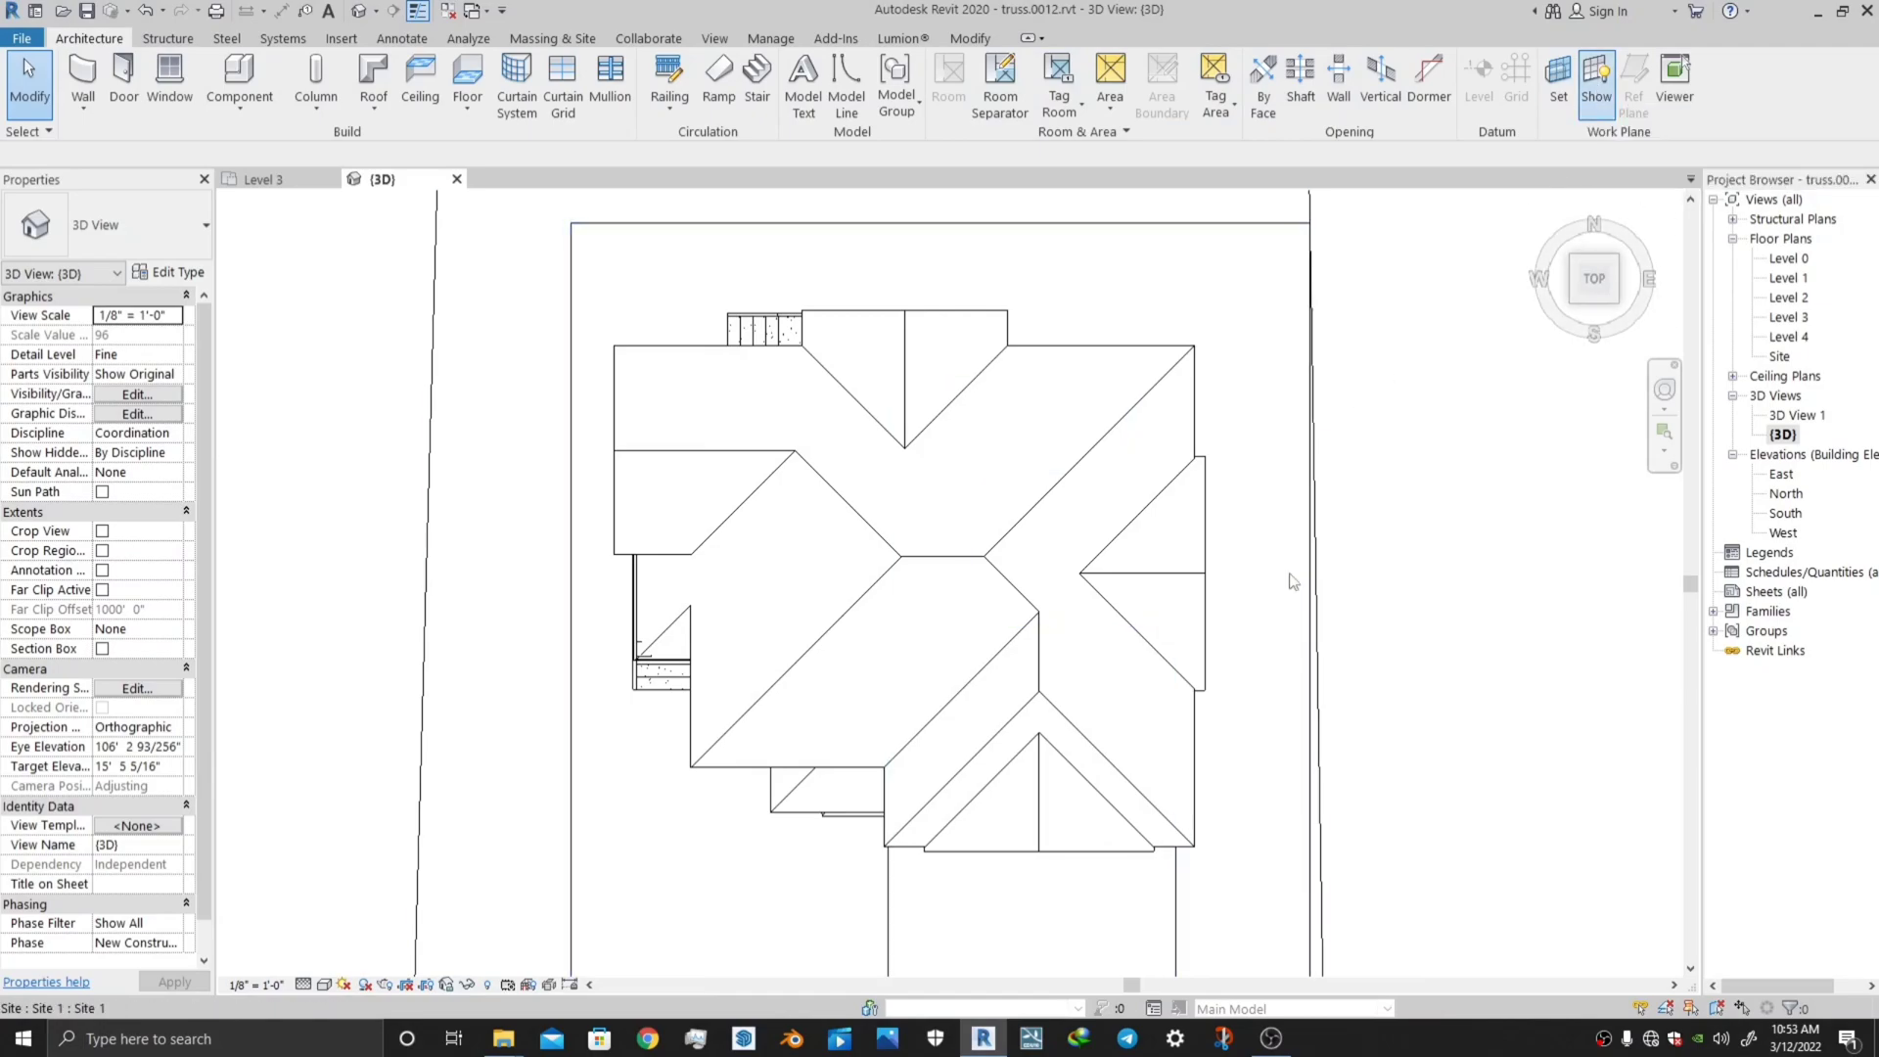
{"action": "scroll", "coordinate": [1289, 609], "scroll_direction": "down", "scroll_amount": 2}
{"action": "middle_click_drag", "start_coordinate": [1290, 608], "coordinate": [1248, 902], "text": "shift"}
Open Work Plane Set and confirm the Pick a plane option.
{"action": "scroll", "coordinate": [1174, 817], "scroll_direction": "up", "scroll_amount": 3}
{"action": "scroll", "coordinate": [1161, 599], "scroll_direction": "up", "scroll_amount": 4}
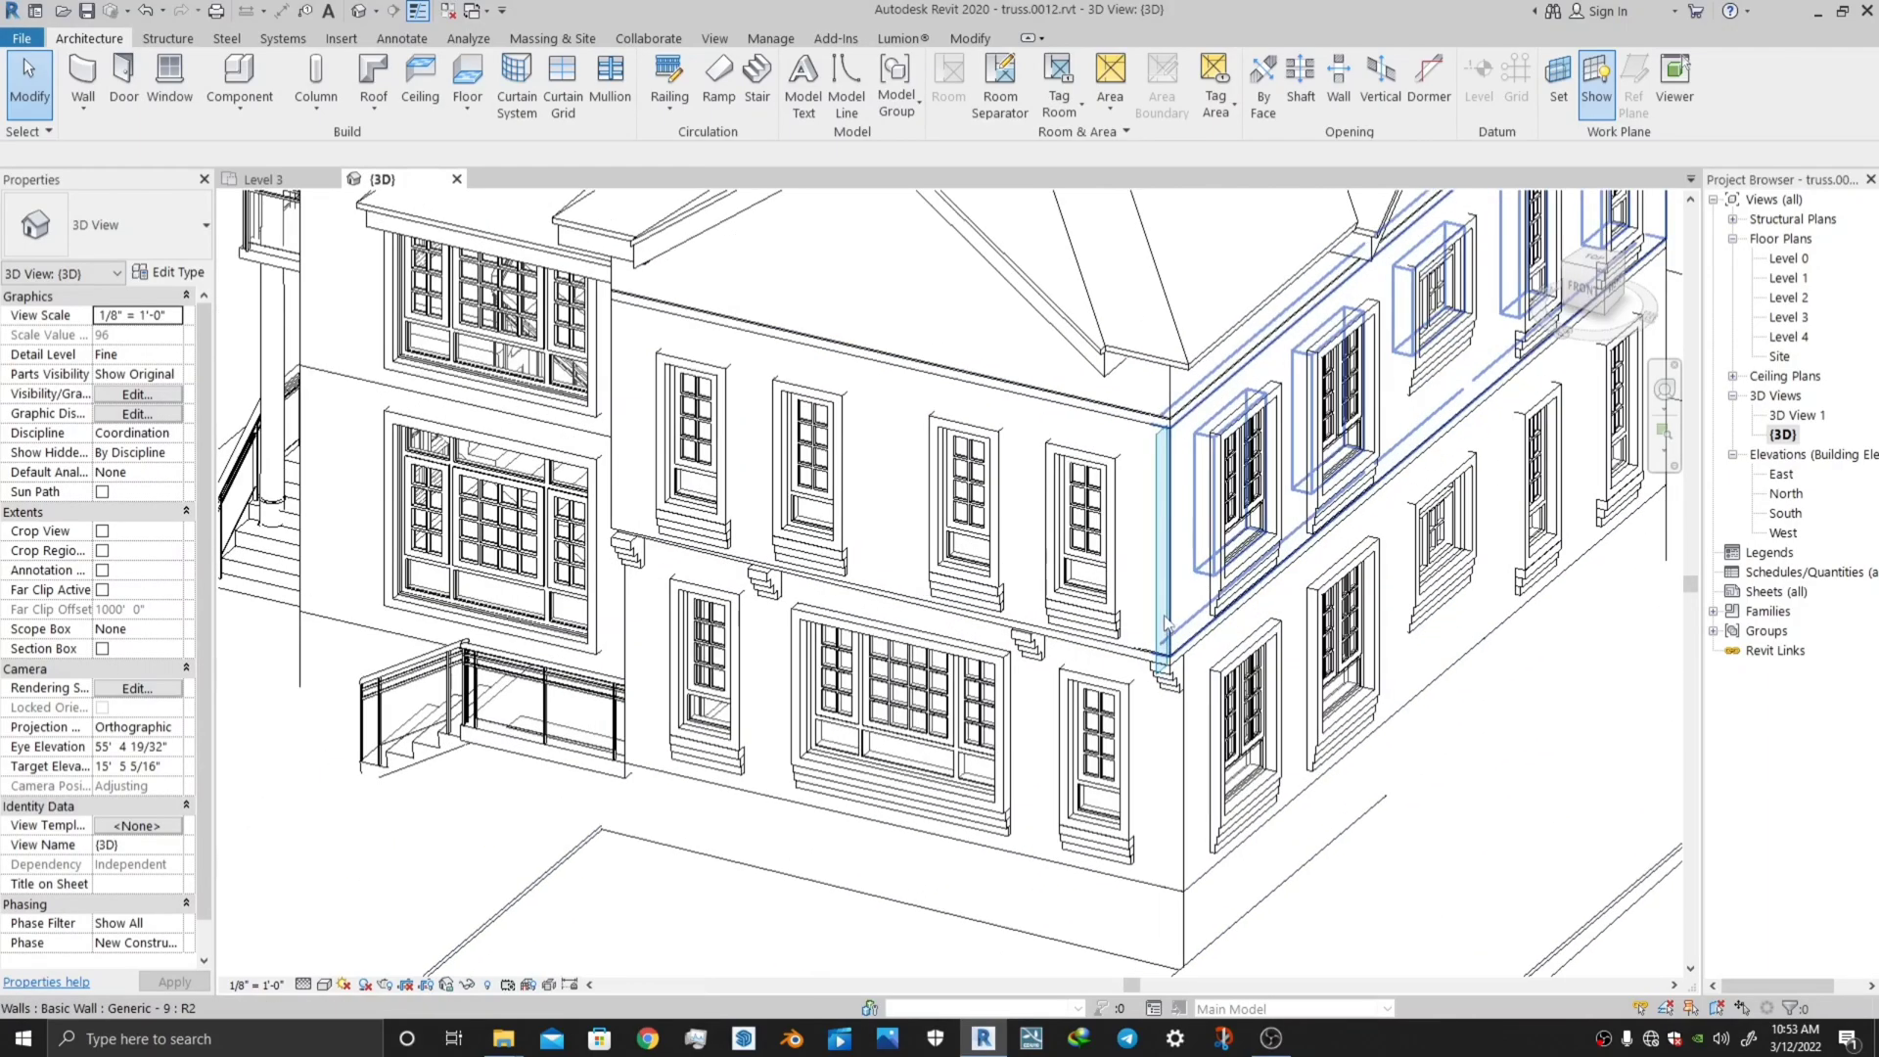
{"action": "scroll", "coordinate": [1161, 600], "scroll_direction": "down", "scroll_amount": 8}
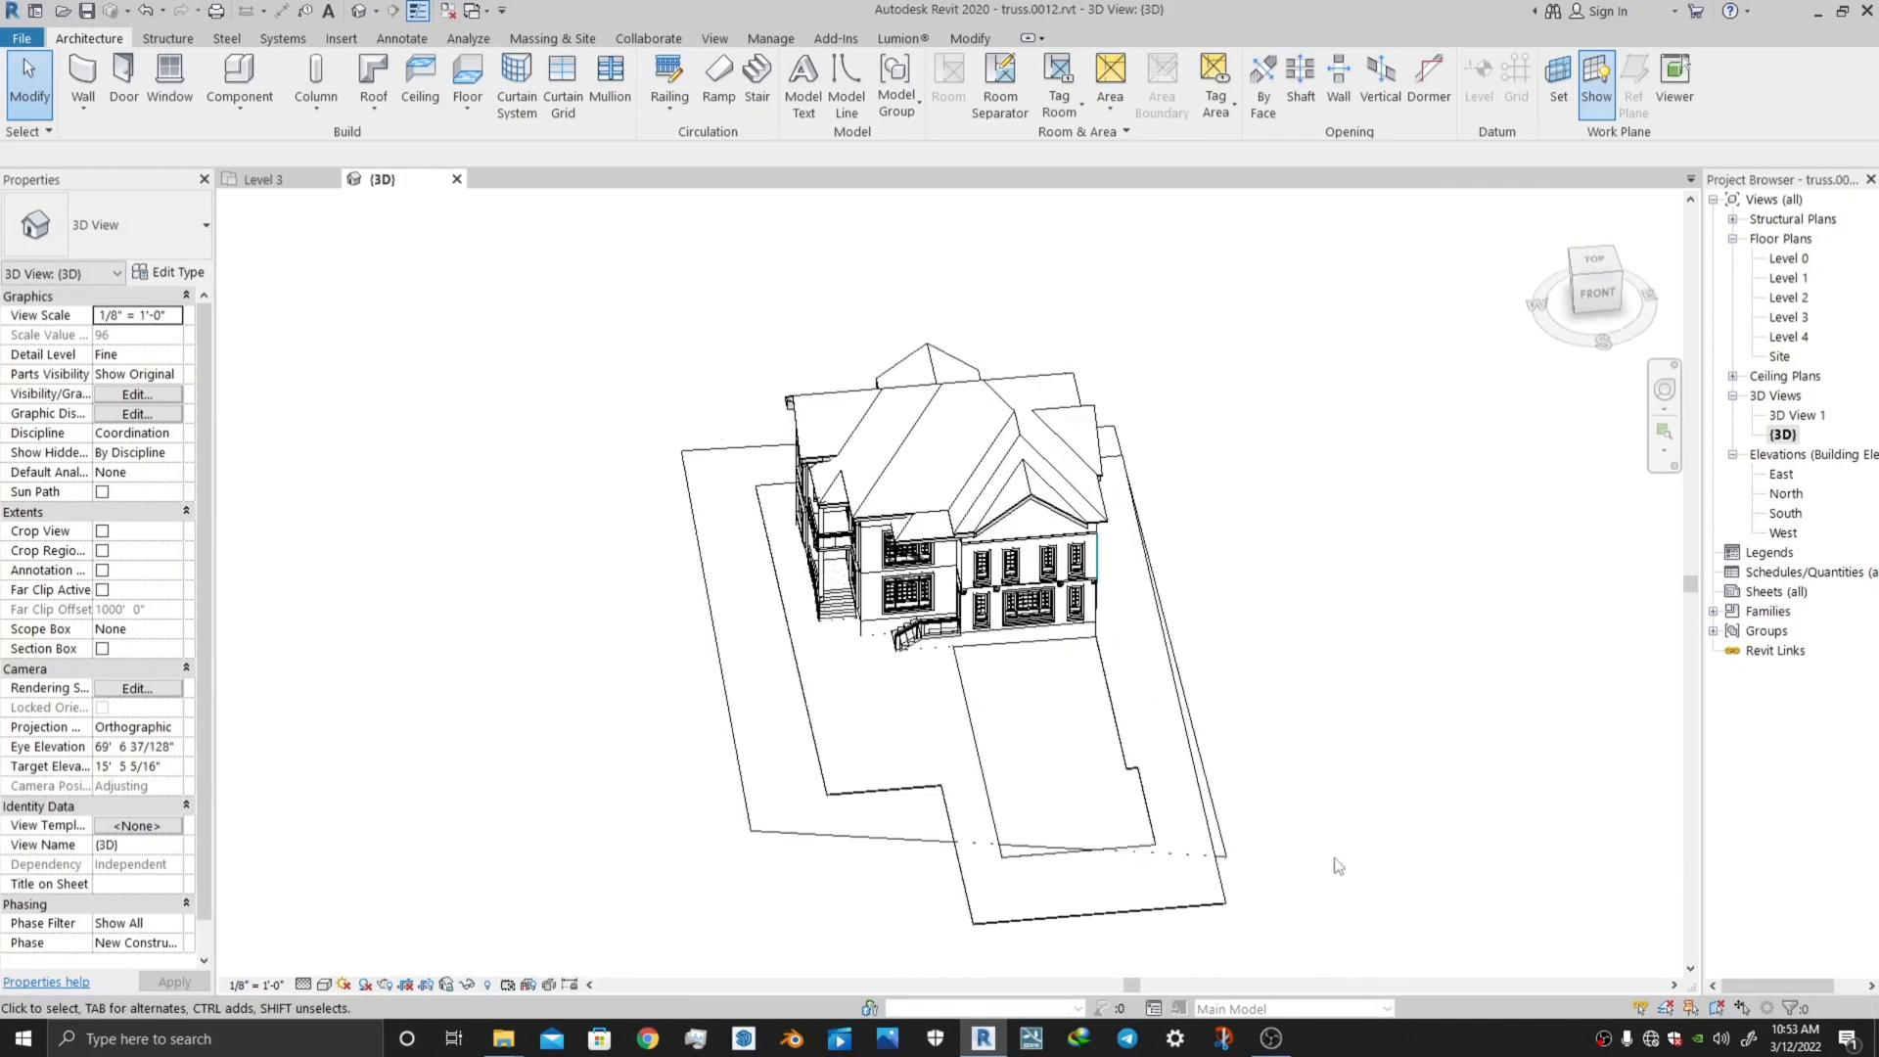
{"action": "left_click", "coordinate": [1556, 83]}
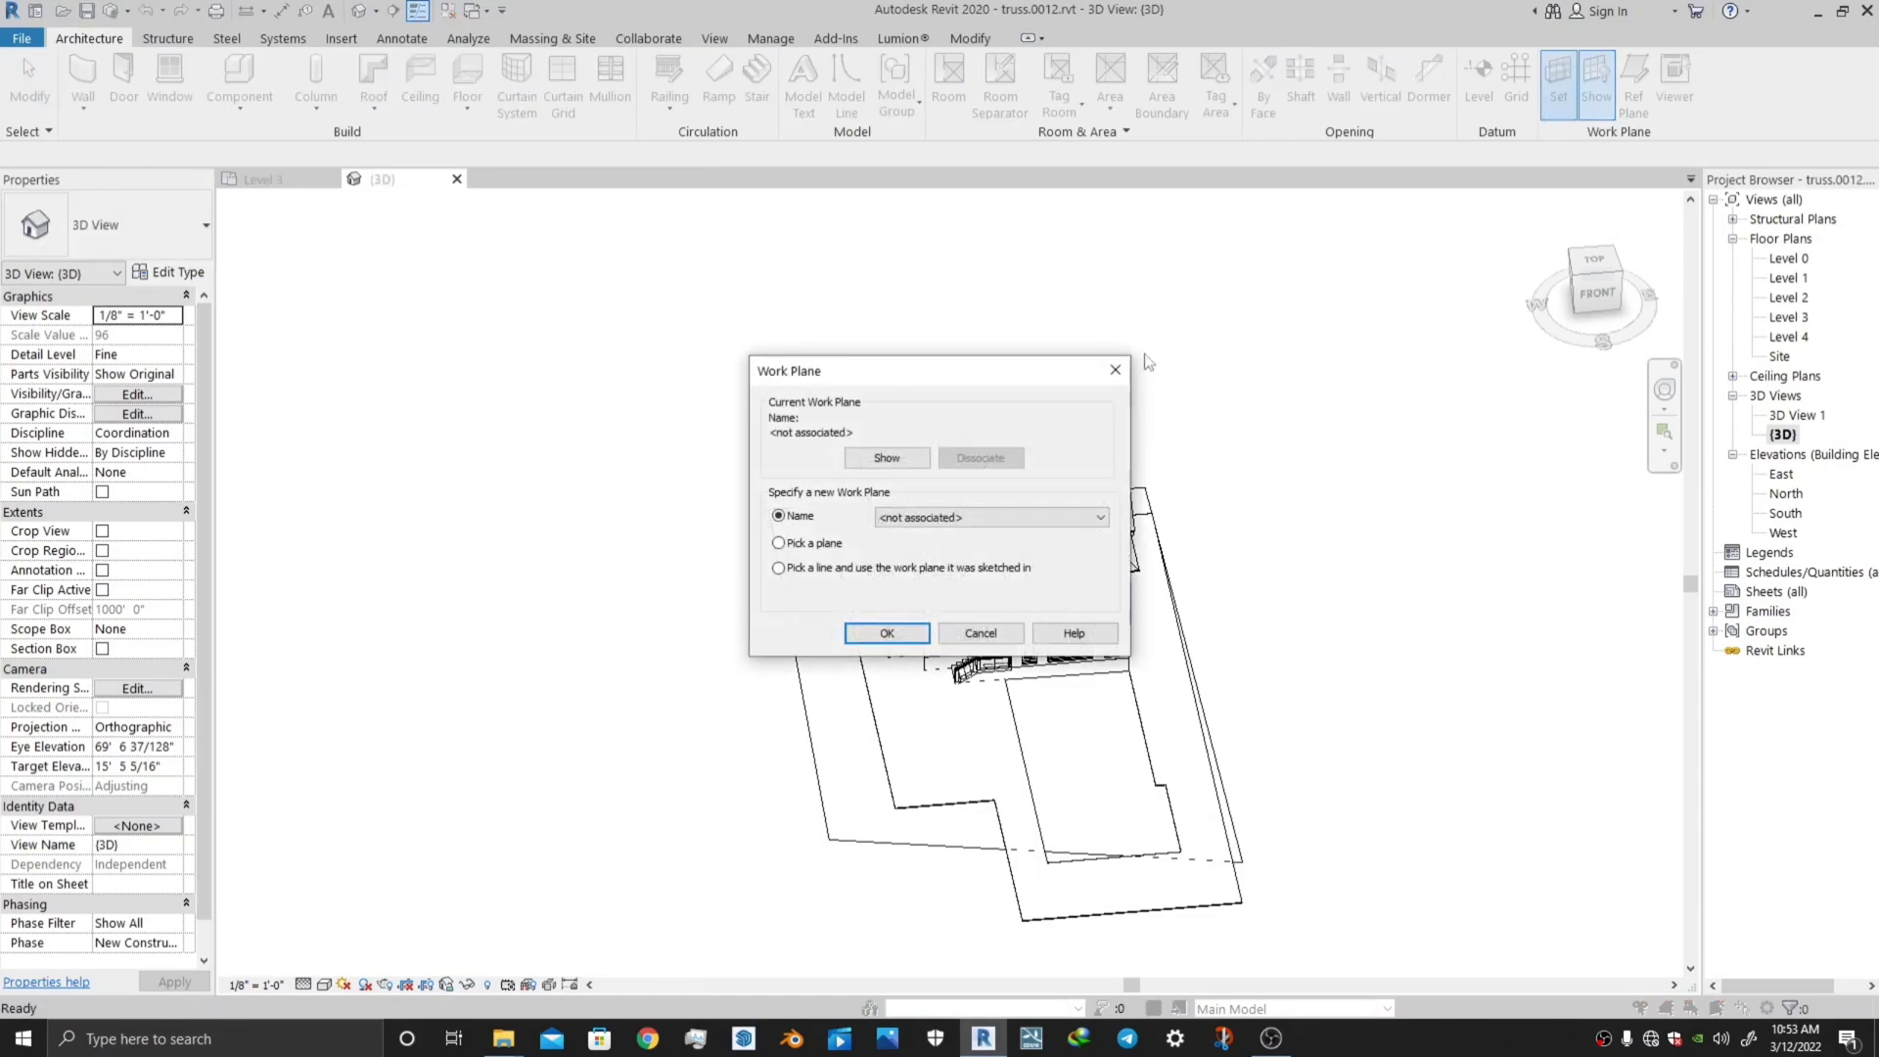
{"action": "left_click", "coordinate": [887, 634]}
Select the work plane grid on the sloped roof and orbit to the house's left side.
{"action": "scroll", "coordinate": [949, 544], "scroll_direction": "up", "scroll_amount": 6}
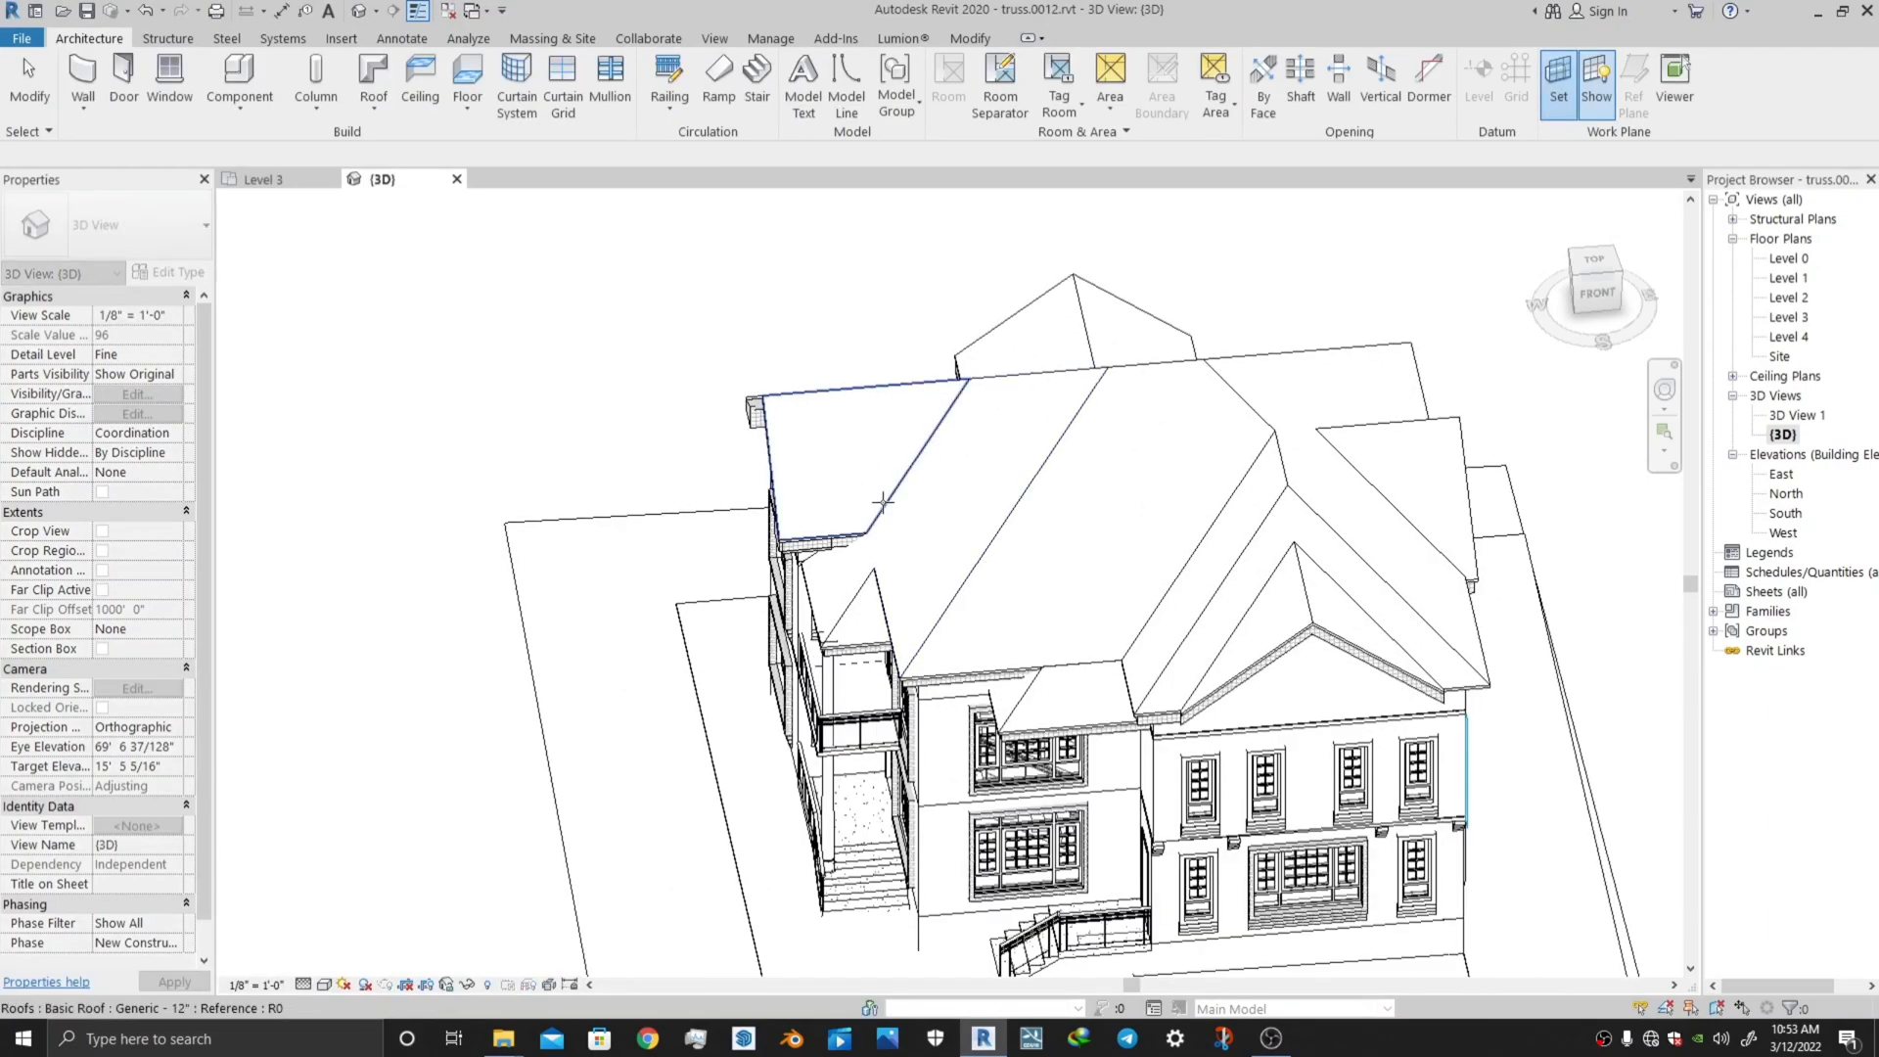
{"action": "scroll", "coordinate": [755, 336], "scroll_direction": "up", "scroll_amount": 5}
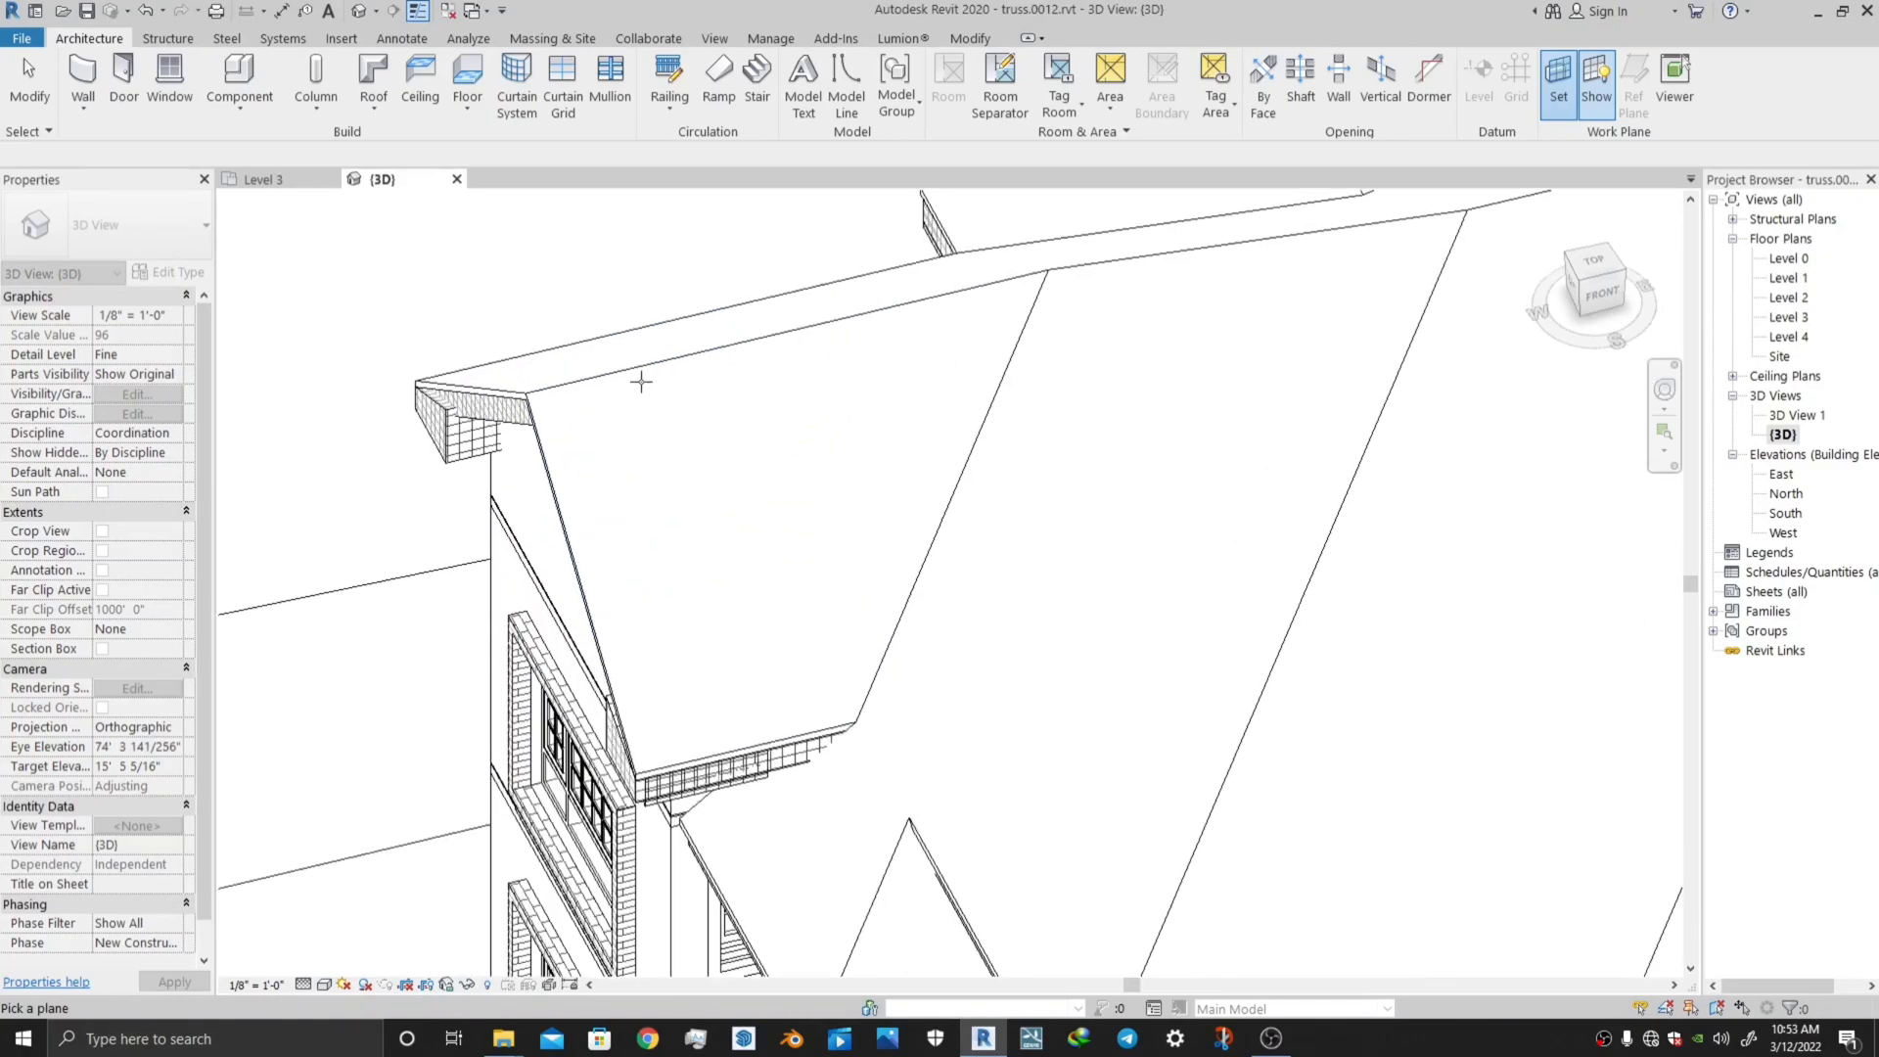
{"action": "left_click", "coordinate": [641, 371]}
{"action": "scroll", "coordinate": [772, 511], "scroll_direction": "down", "scroll_amount": 6}
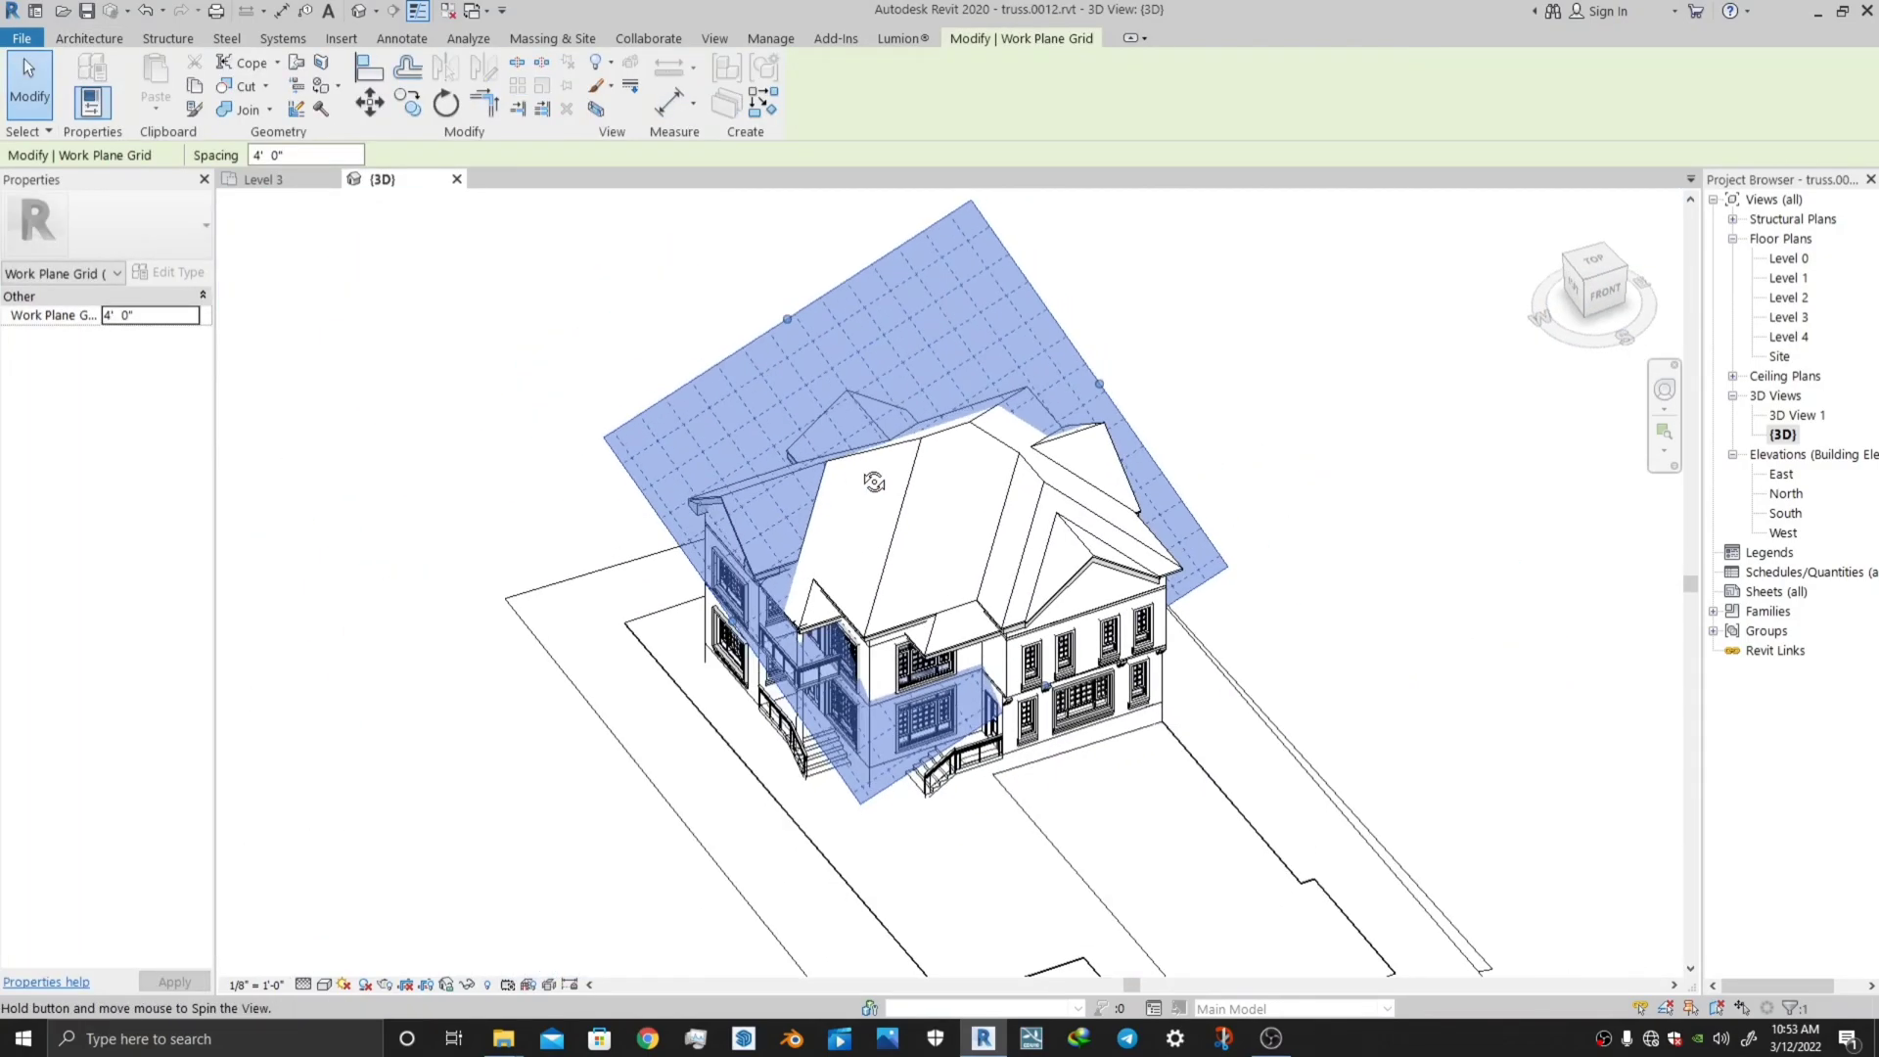
{"action": "middle_click_drag", "start_coordinate": [772, 511], "coordinate": [808, 491], "text": "shift"}
Look straight down on the house using the ViewCube's TOP face.
{"action": "scroll", "coordinate": [808, 490], "scroll_direction": "up", "scroll_amount": 4}
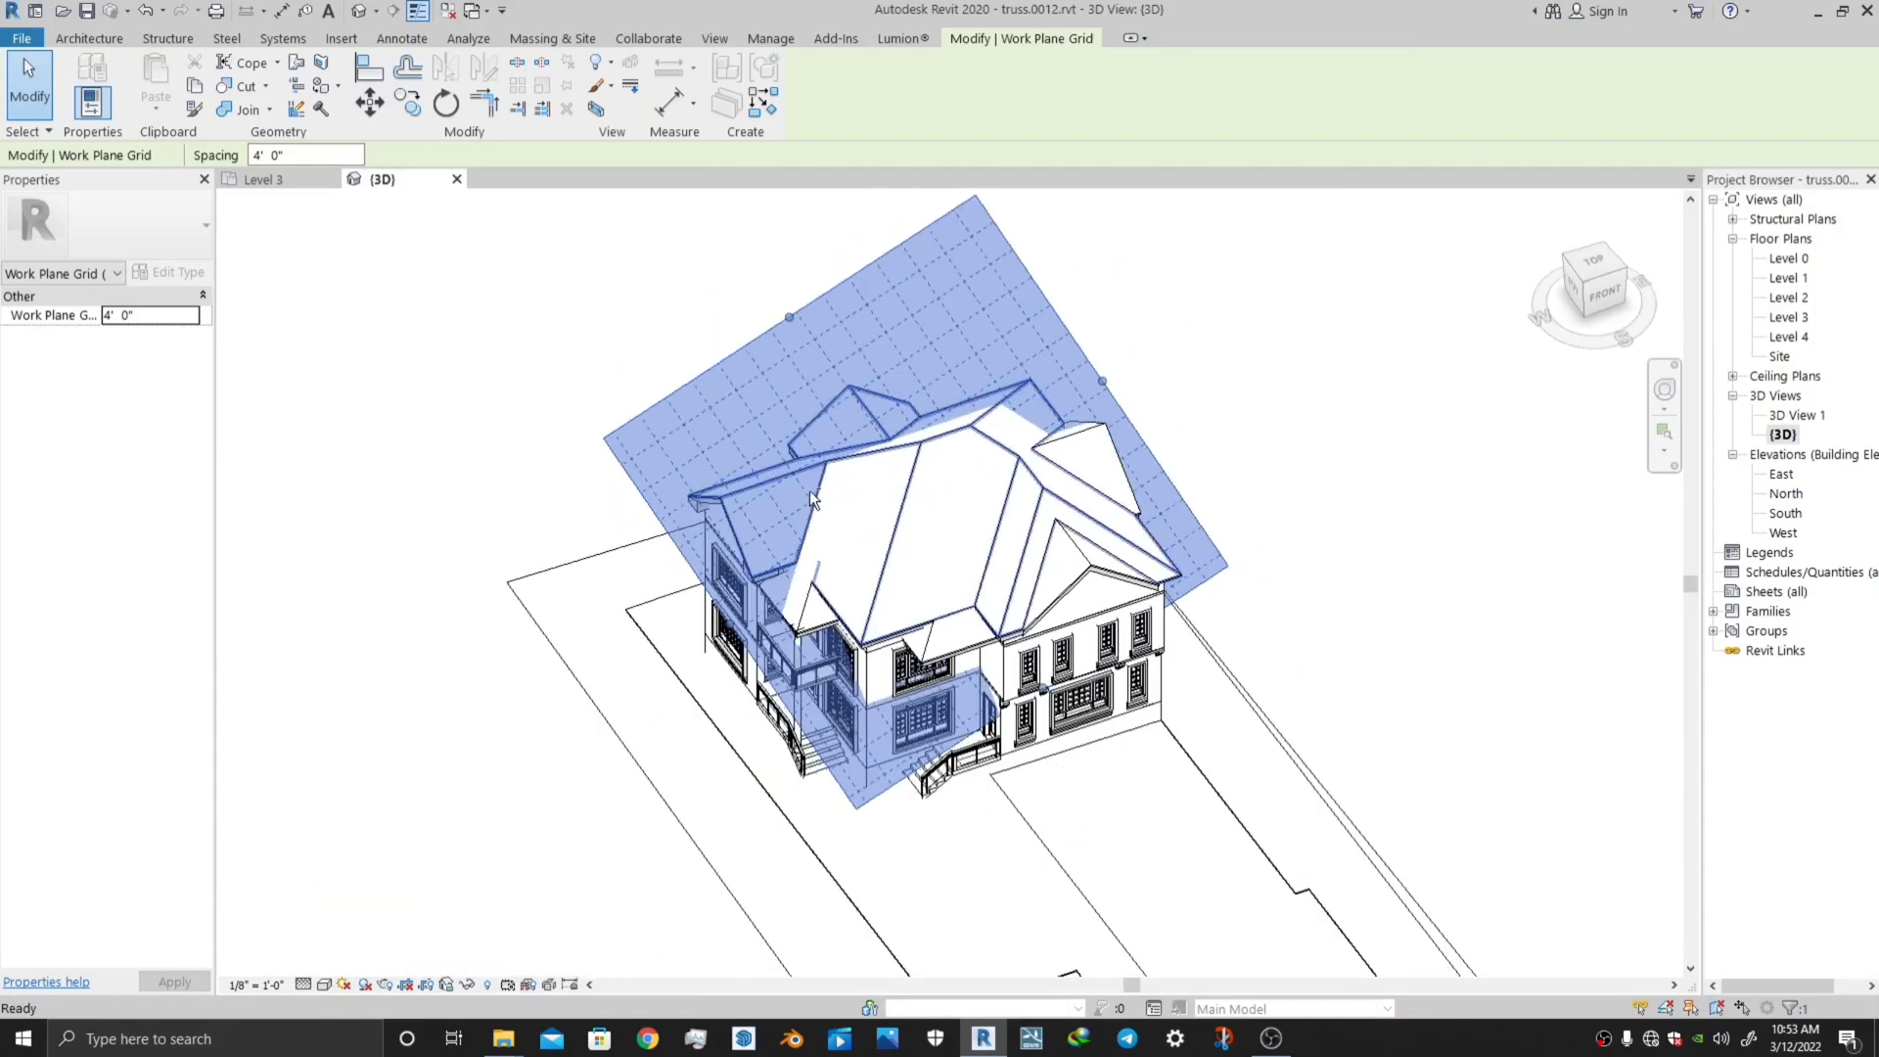
{"action": "scroll", "coordinate": [780, 540], "scroll_direction": "down", "scroll_amount": 2}
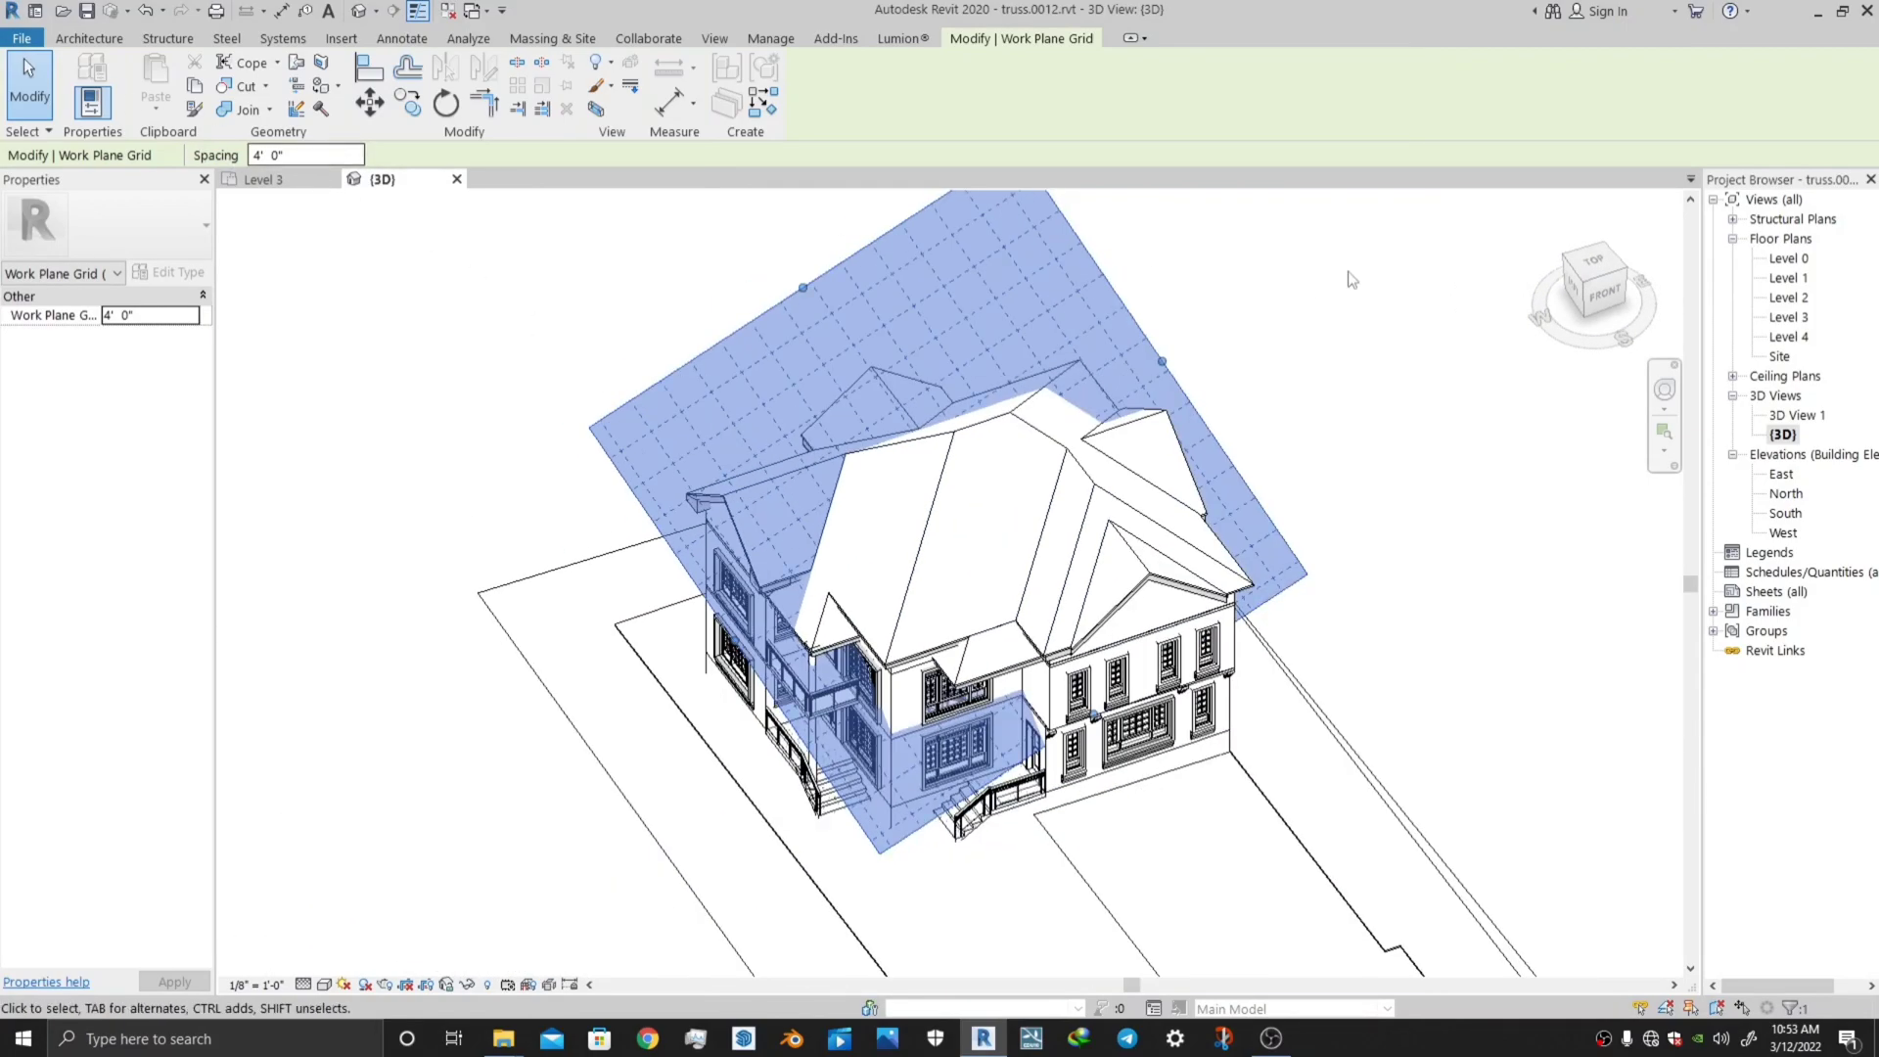
{"action": "left_click", "coordinate": [1592, 262]}
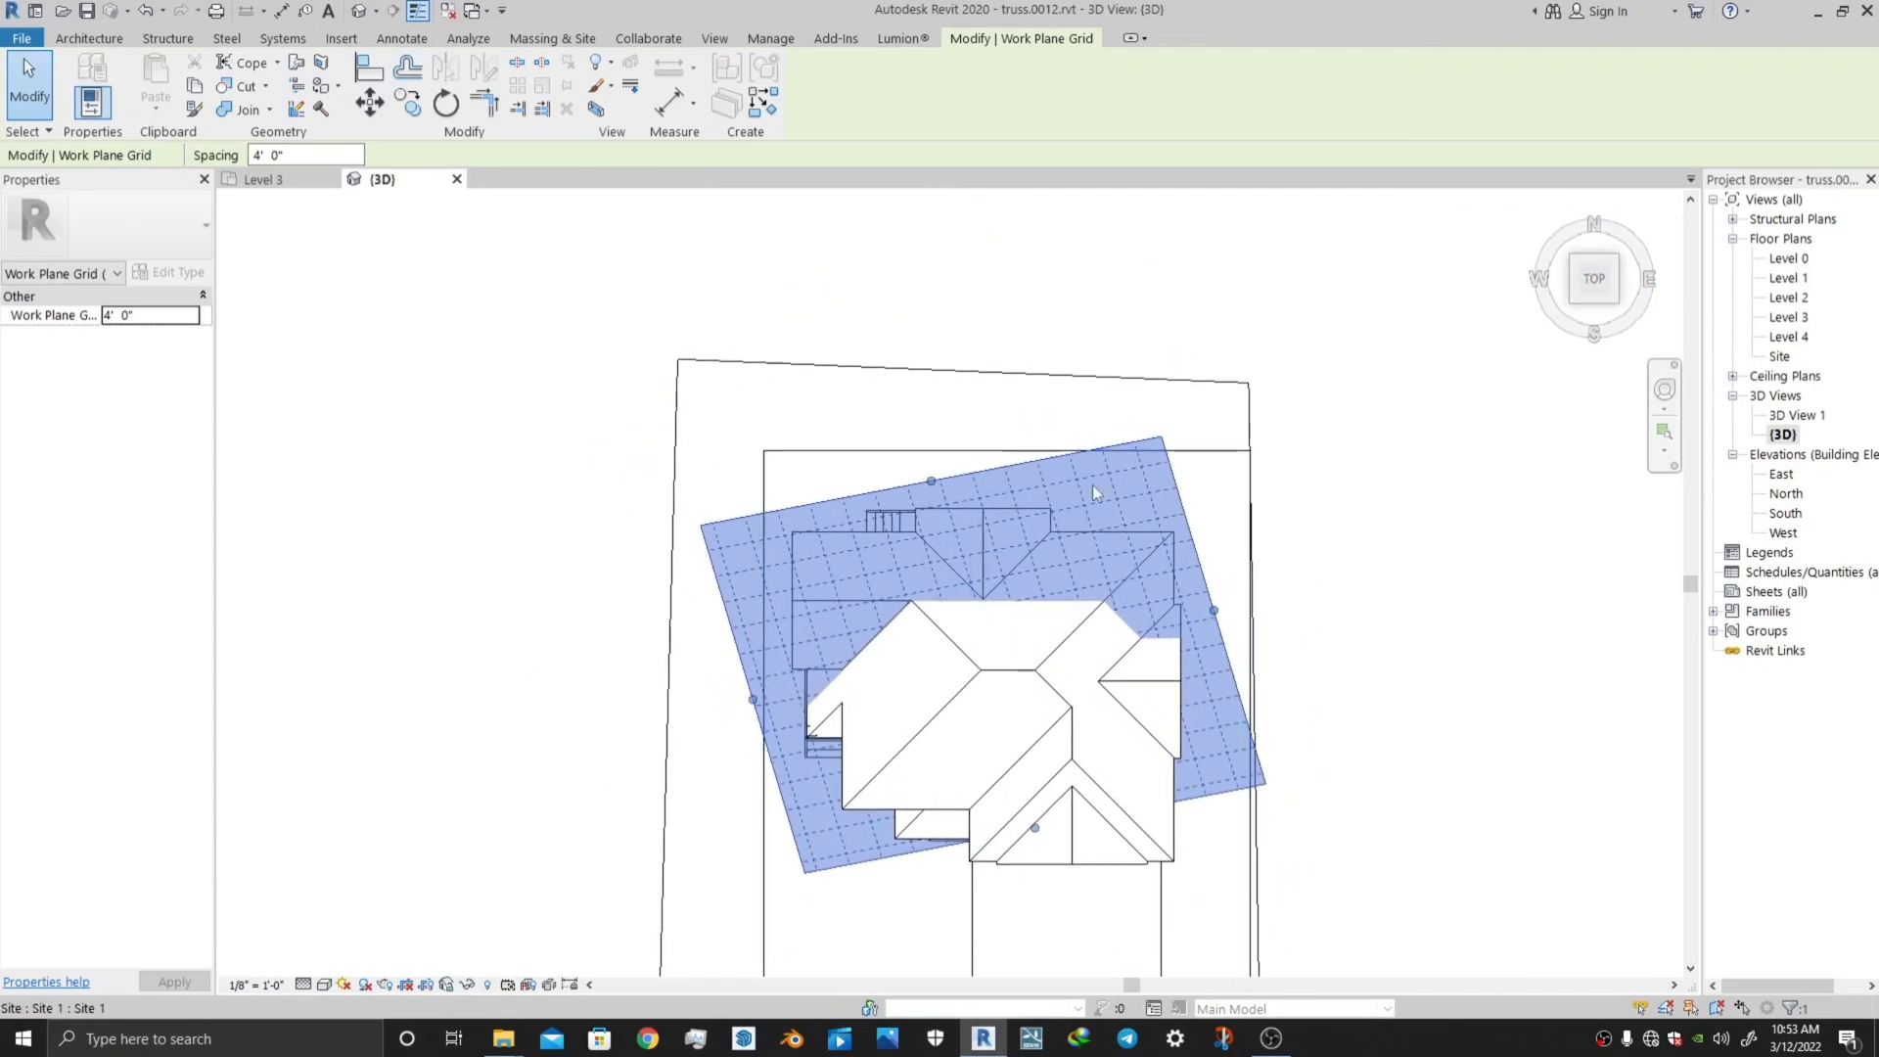
{"action": "left_click", "coordinate": [88, 38]}
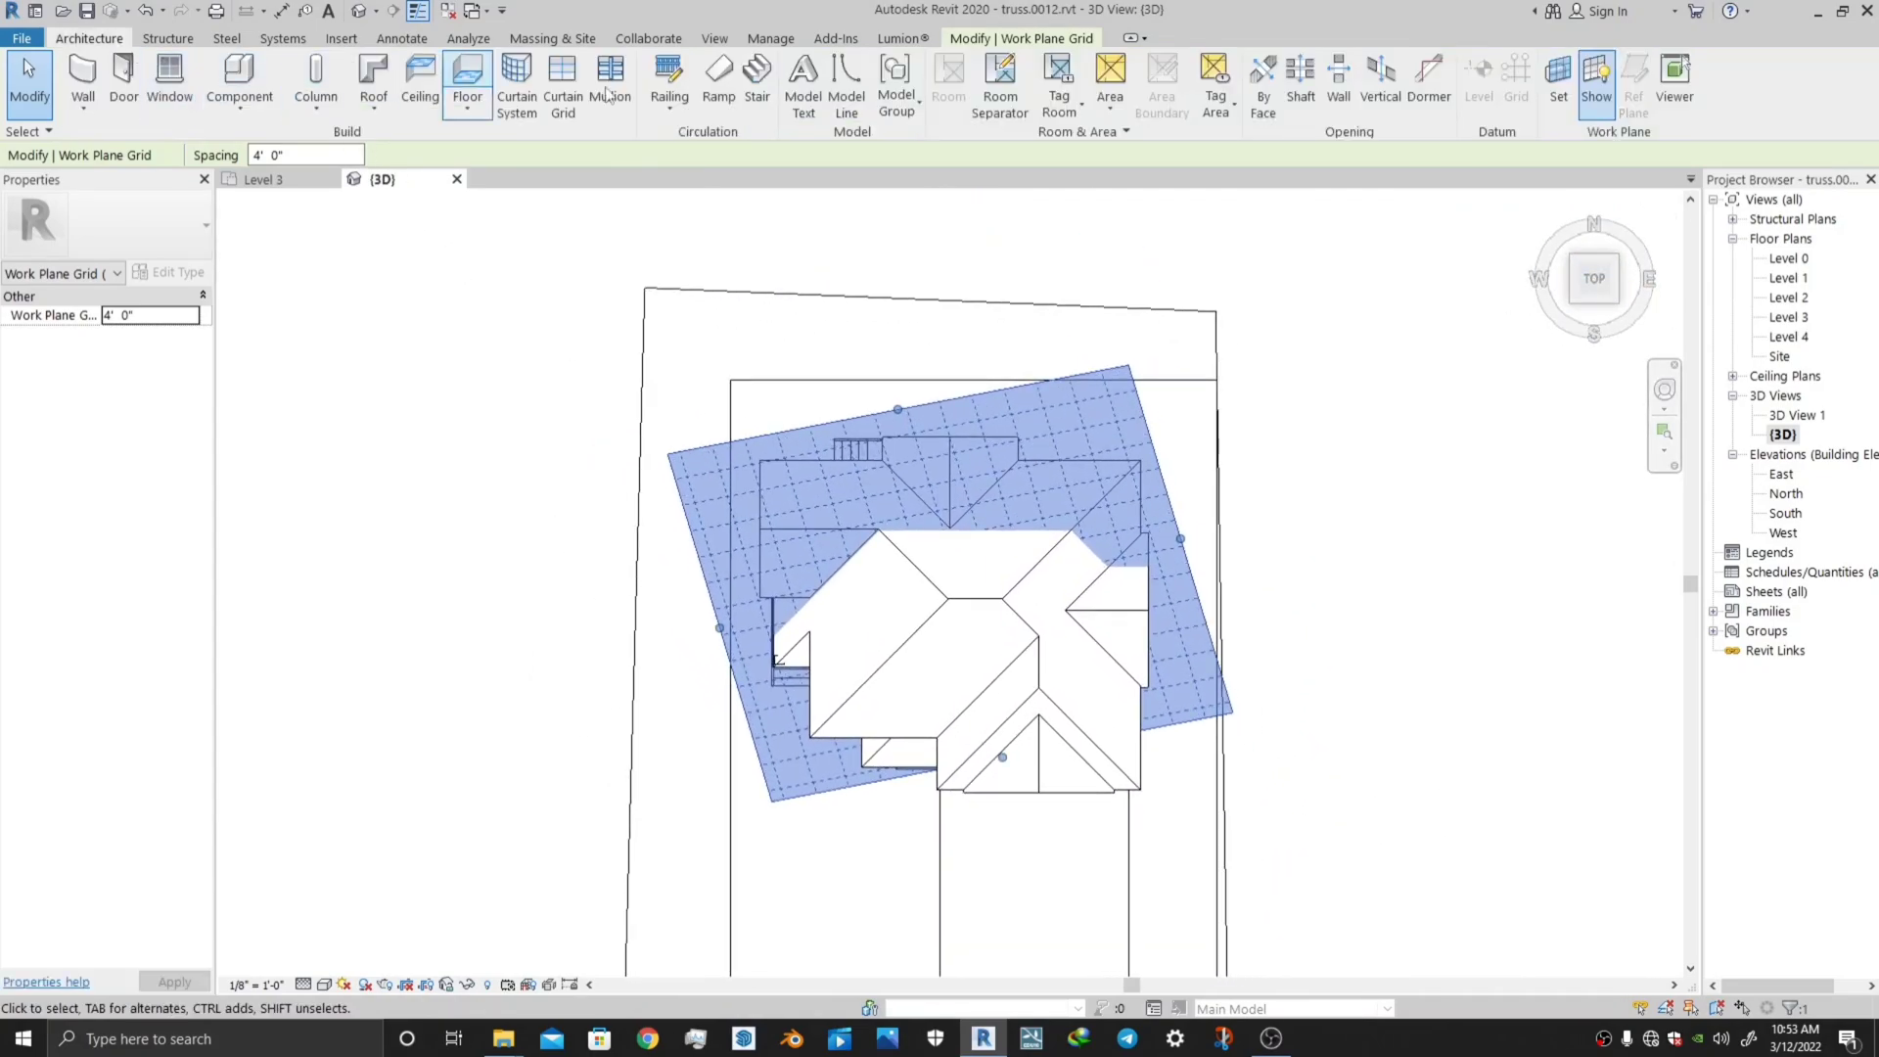
Draw a model line from the upper-left hip's top endpoint to its lower corner, about 13' - 2".
{"action": "left_click", "coordinate": [847, 83]}
{"action": "scroll", "coordinate": [871, 524], "scroll_direction": "up", "scroll_amount": 10}
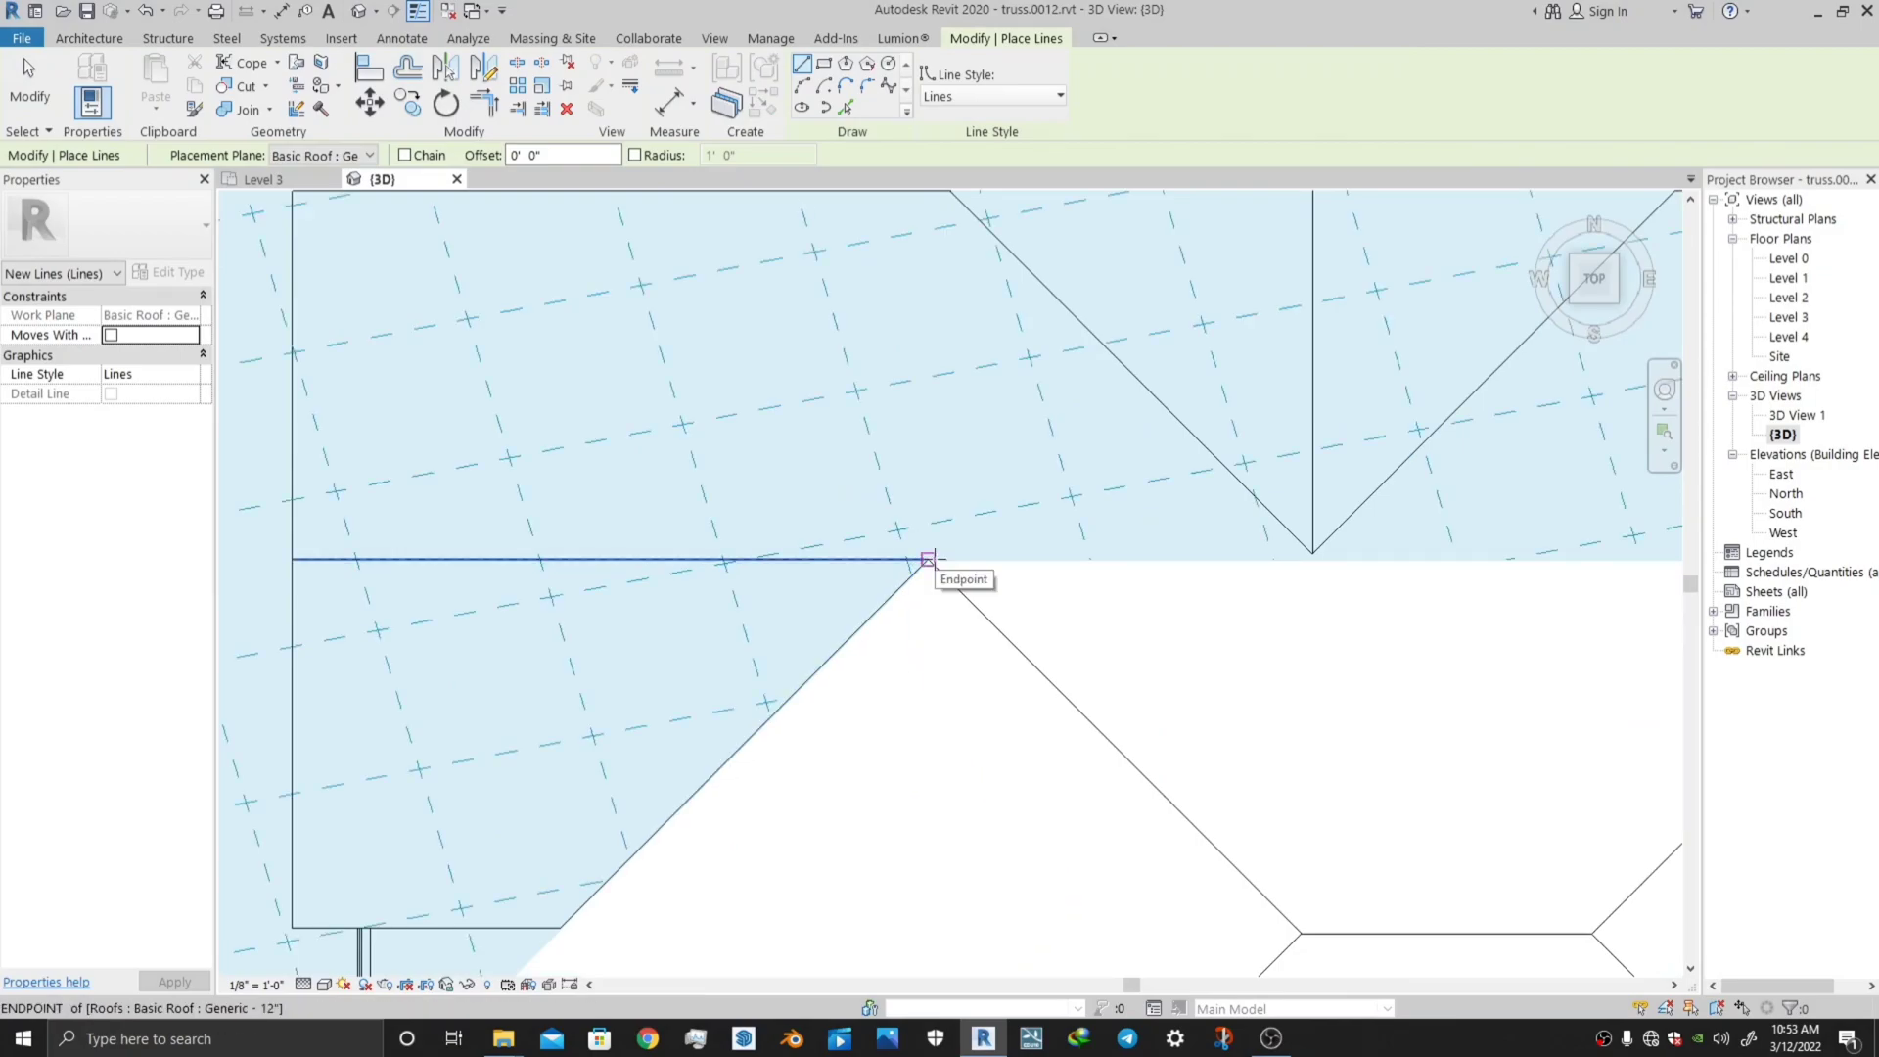
{"action": "left_click", "coordinate": [927, 559]}
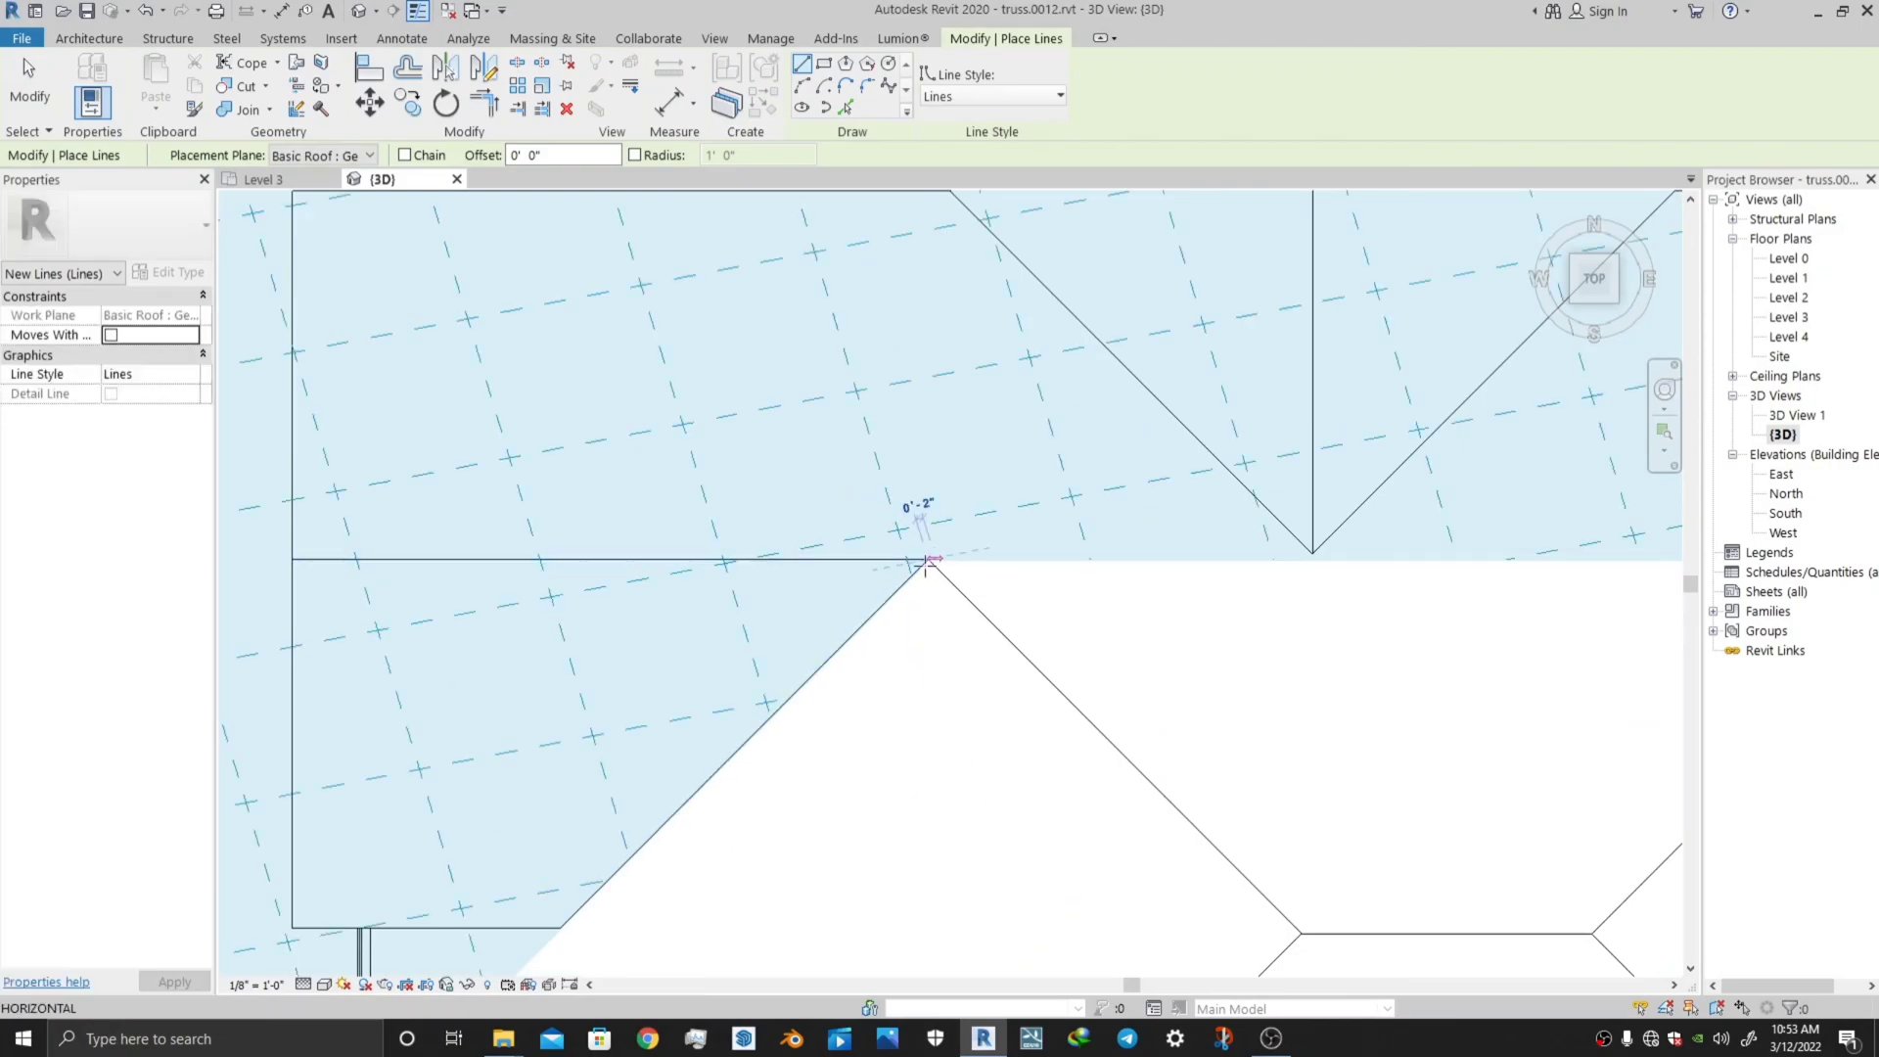
{"action": "left_click", "coordinate": [558, 928]}
{"action": "scroll", "coordinate": [793, 886], "scroll_direction": "down", "scroll_amount": 4}
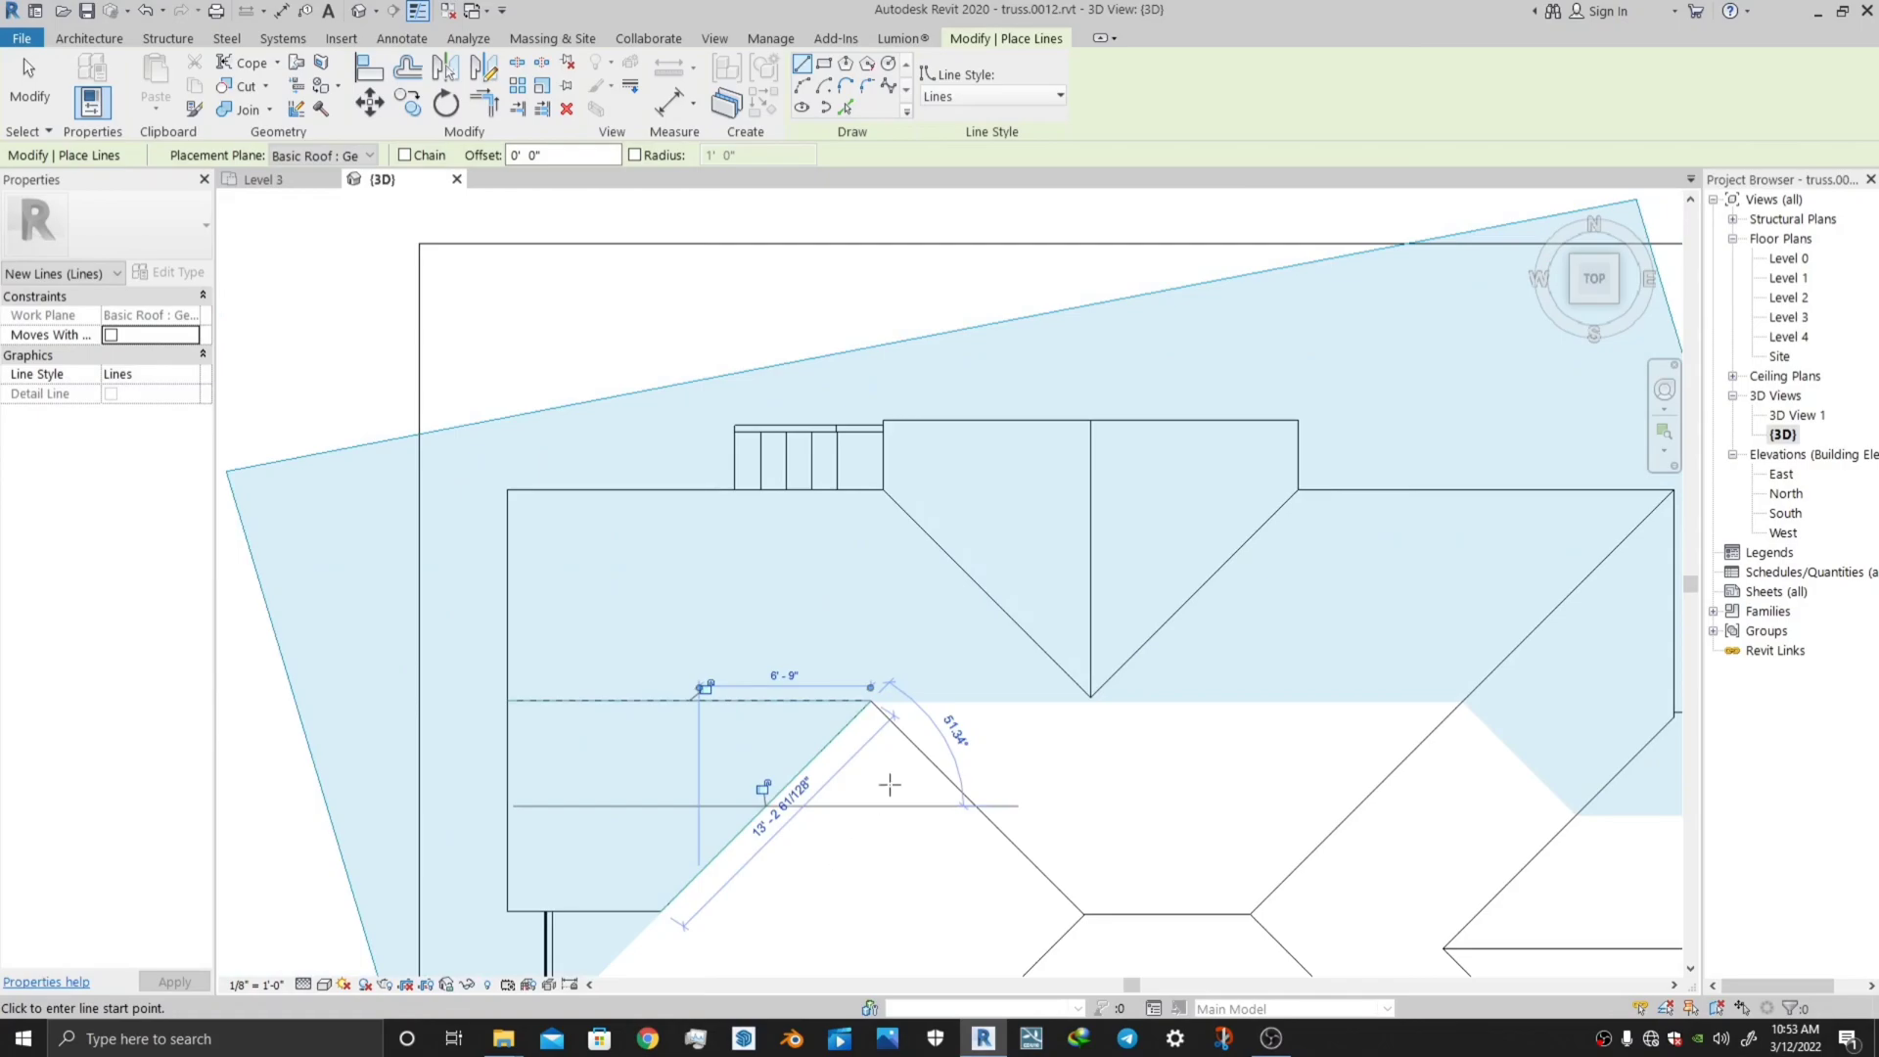
{"action": "mouse_move", "coordinate": [793, 861]}
{"action": "middle_mouse_down", "text": "shift"}
{"action": "mouse_move", "coordinate": [856, 690]}
{"action": "mouse_move", "coordinate": [782, 845]}
{"action": "middle_mouse_up", "text": "shift"}
{"action": "scroll", "coordinate": [782, 845], "scroll_direction": "up", "scroll_amount": 5}
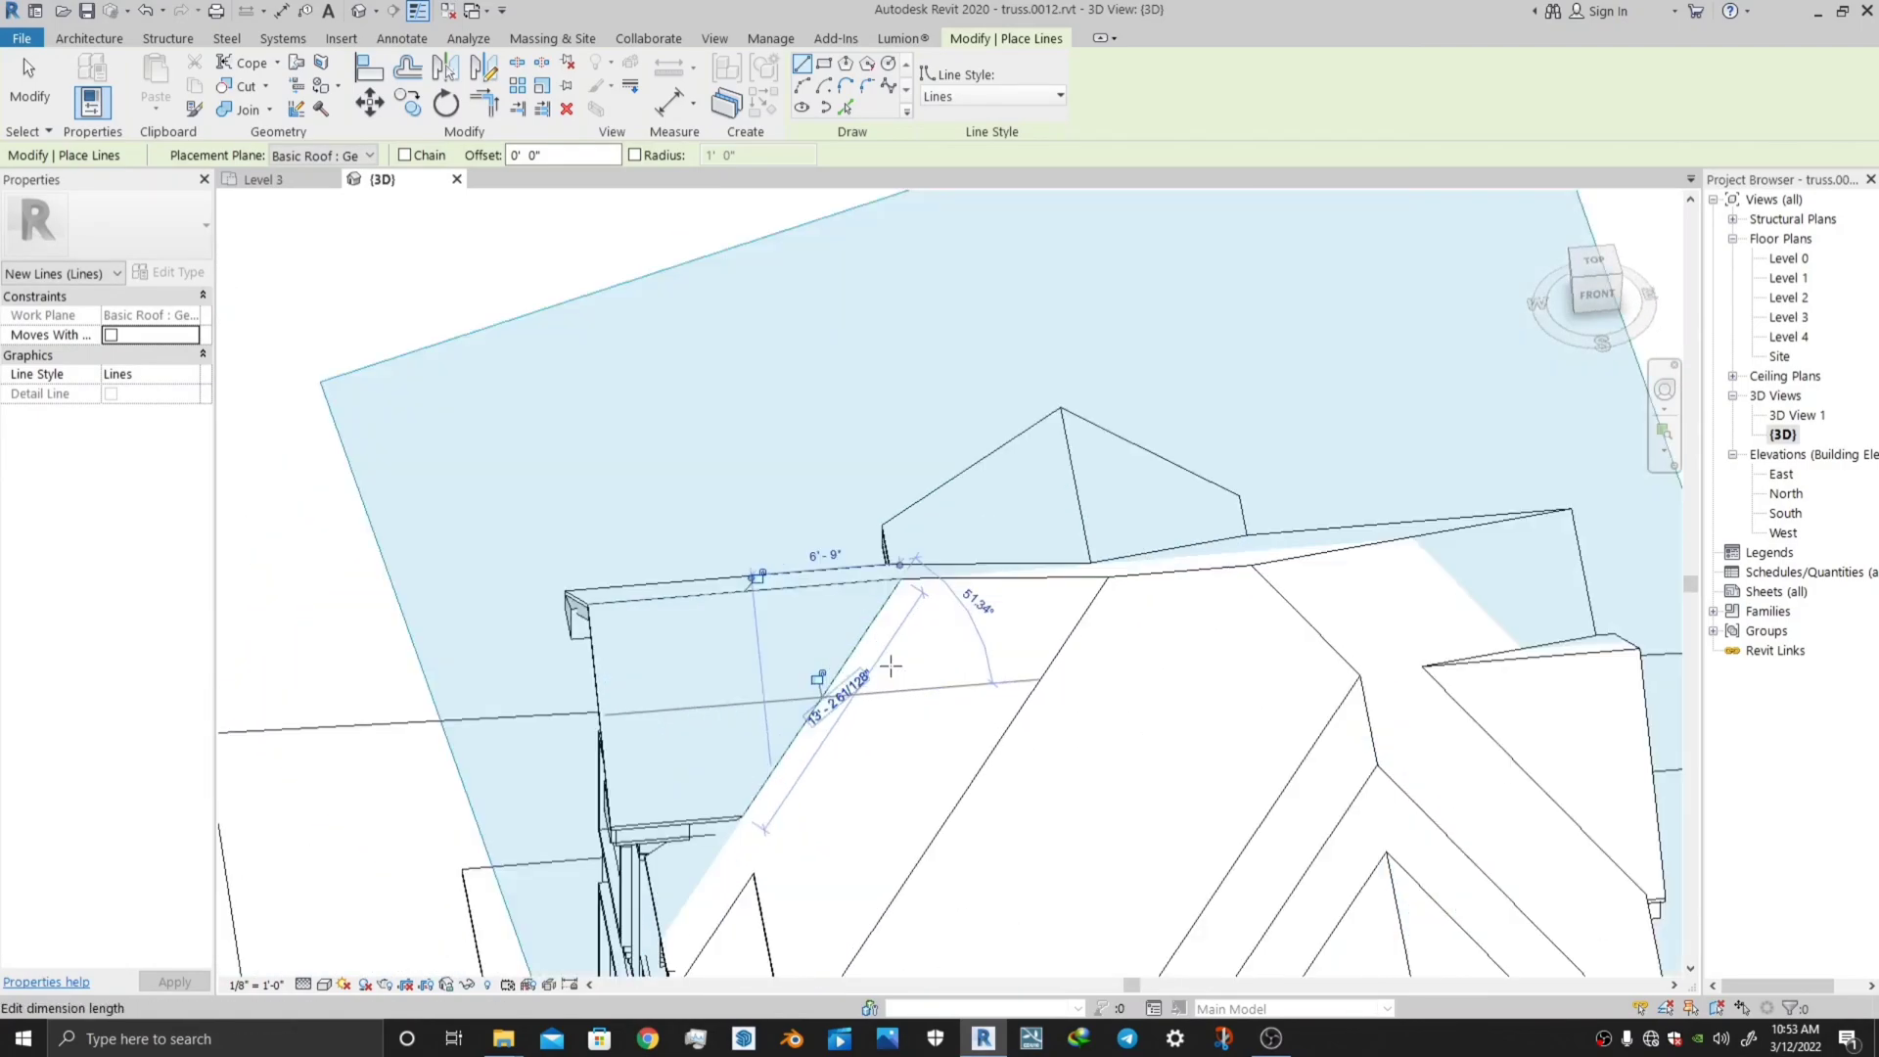
{"action": "scroll", "coordinate": [782, 846], "scroll_direction": "down", "scroll_amount": 5}
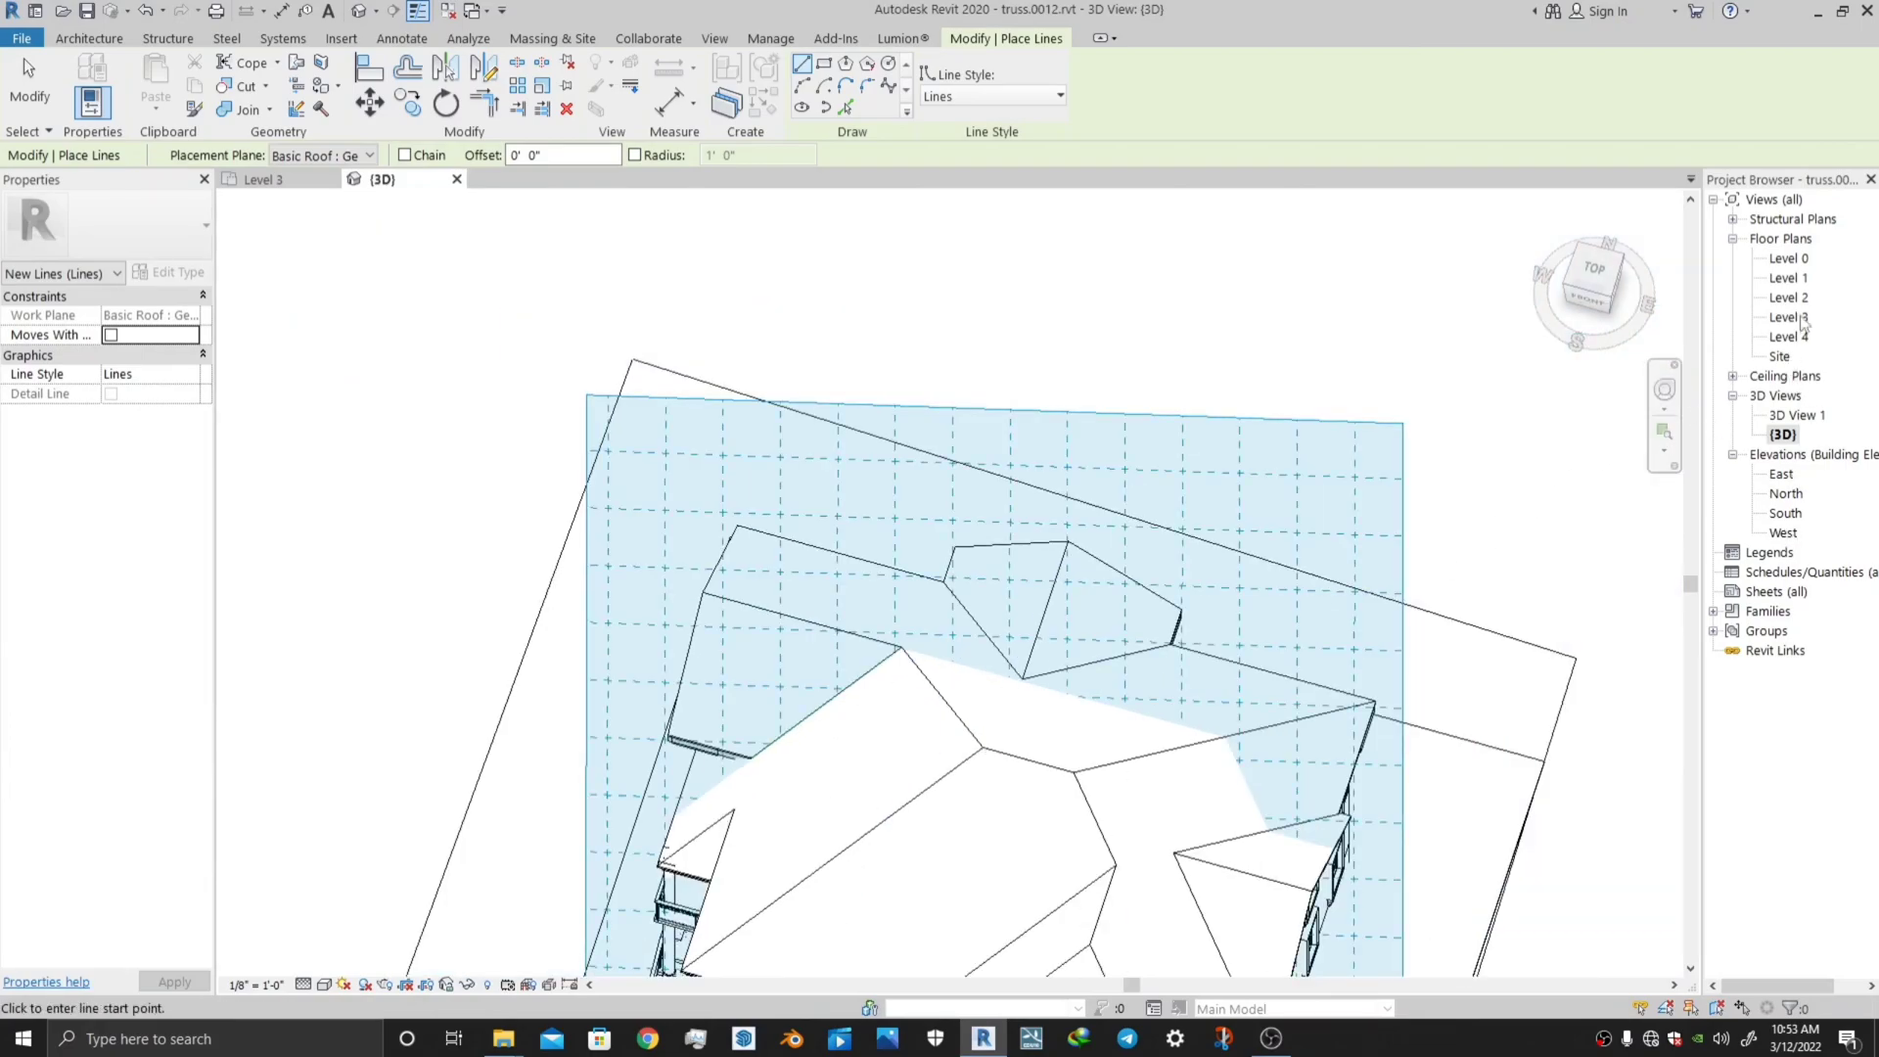
In the Level 3 plan, select the upper-left hip model line to show its 13'-2 15/32" length.
{"action": "double_click", "coordinate": [1790, 317]}
{"action": "scroll", "coordinate": [767, 532], "scroll_direction": "up", "scroll_amount": 4}
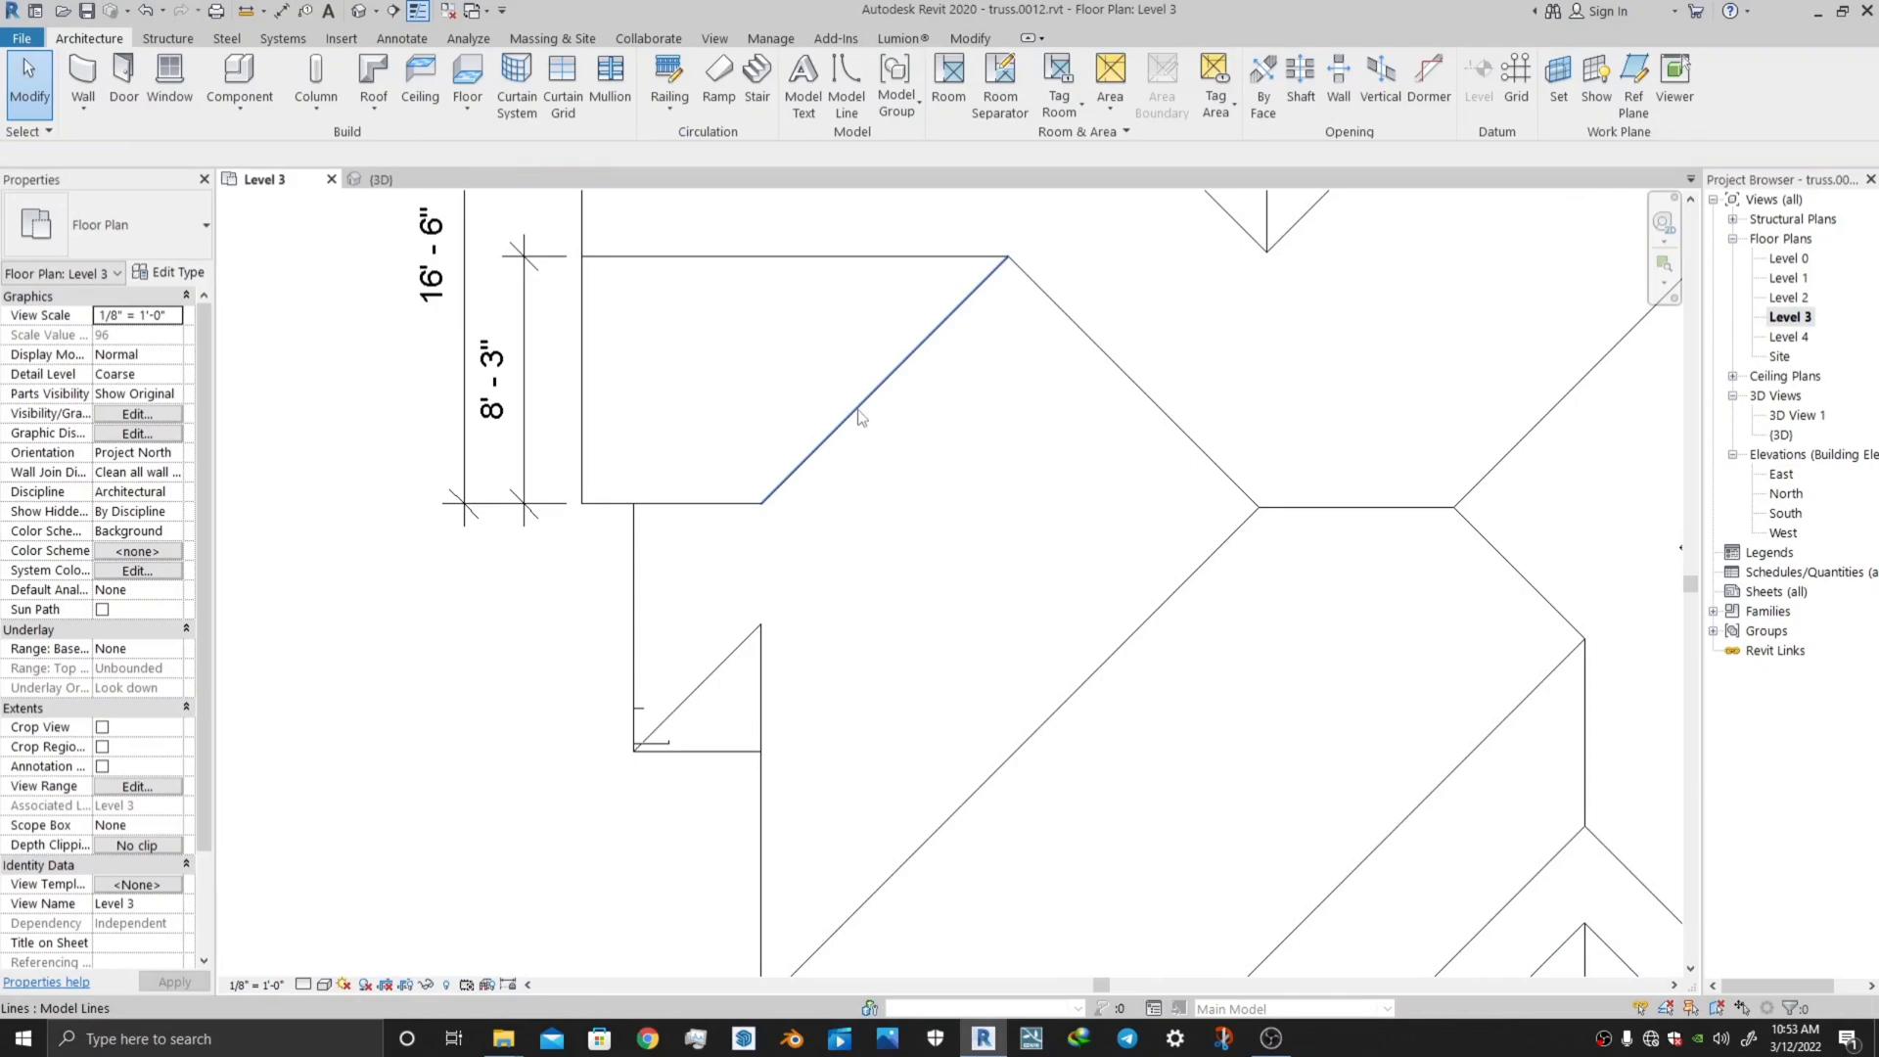
{"action": "left_click", "coordinate": [858, 416]}
{"action": "middle_click_drag", "start_coordinate": [934, 423], "coordinate": [913, 540]}
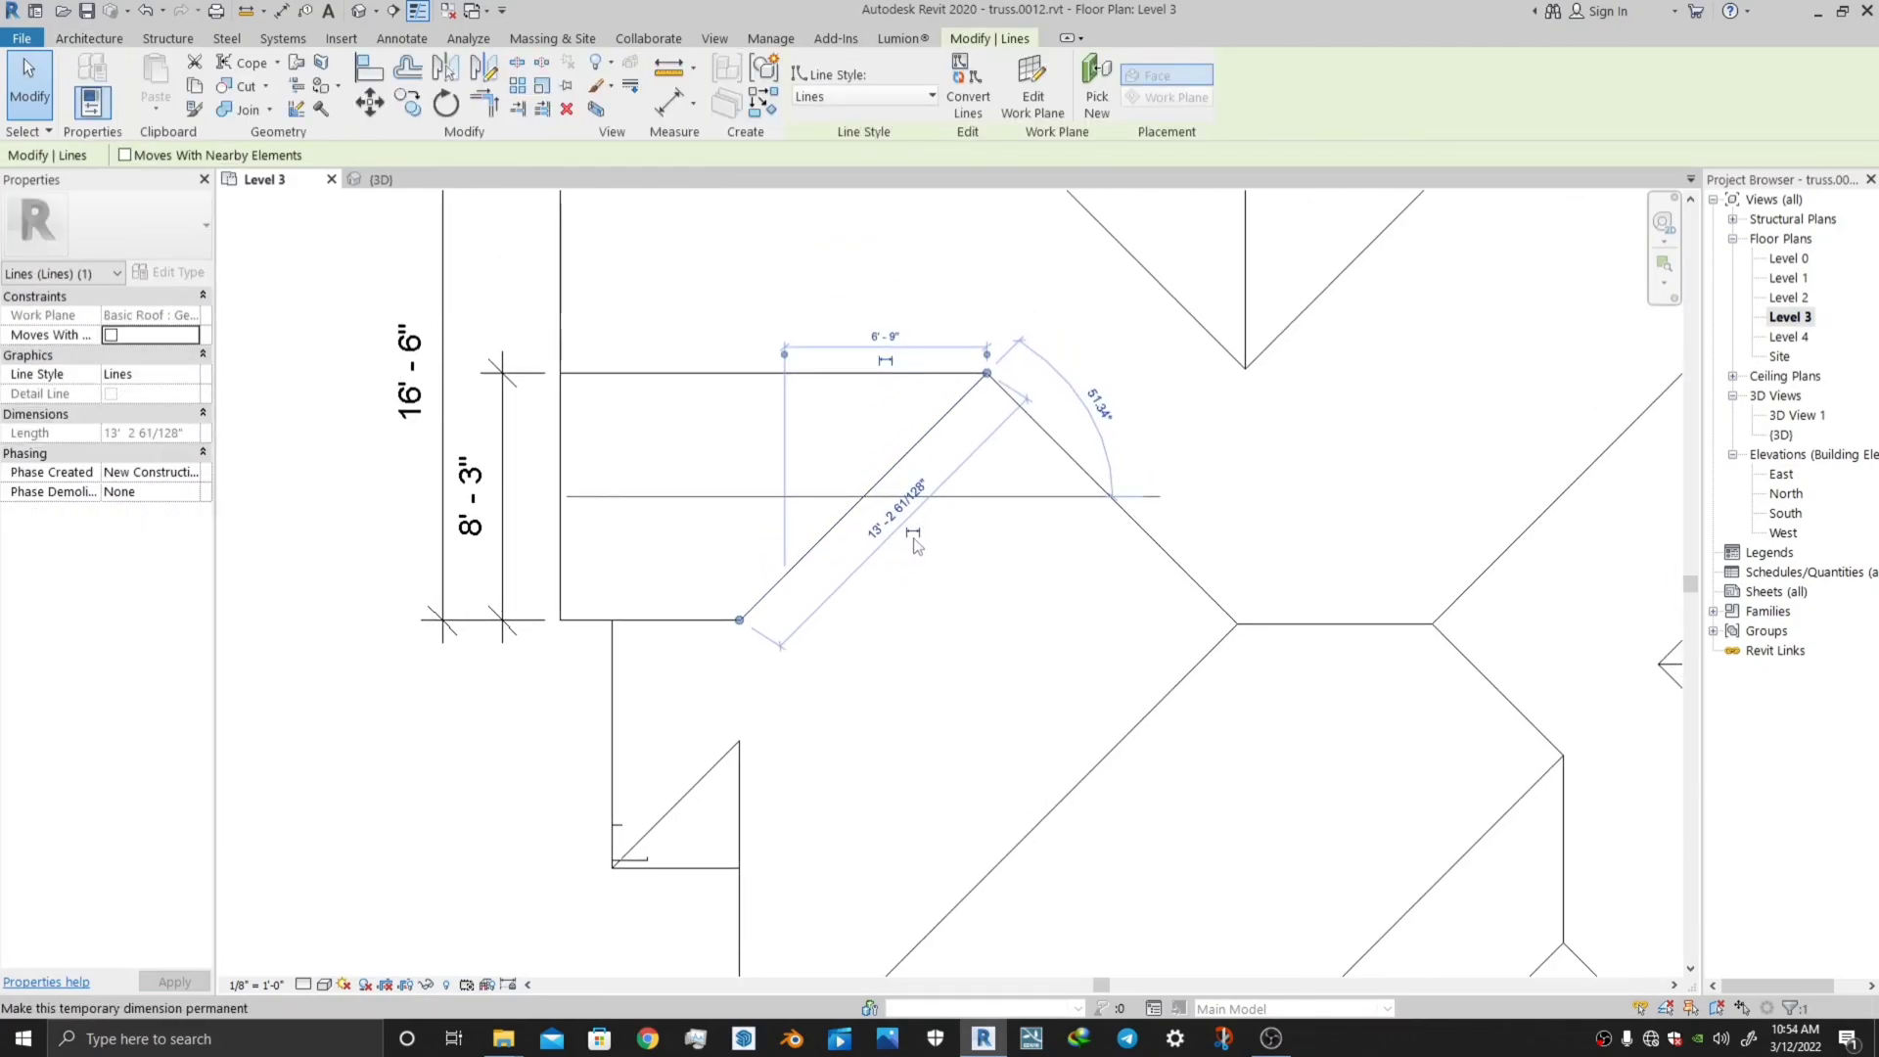
{"action": "scroll", "coordinate": [880, 607], "scroll_direction": "down", "scroll_amount": 2}
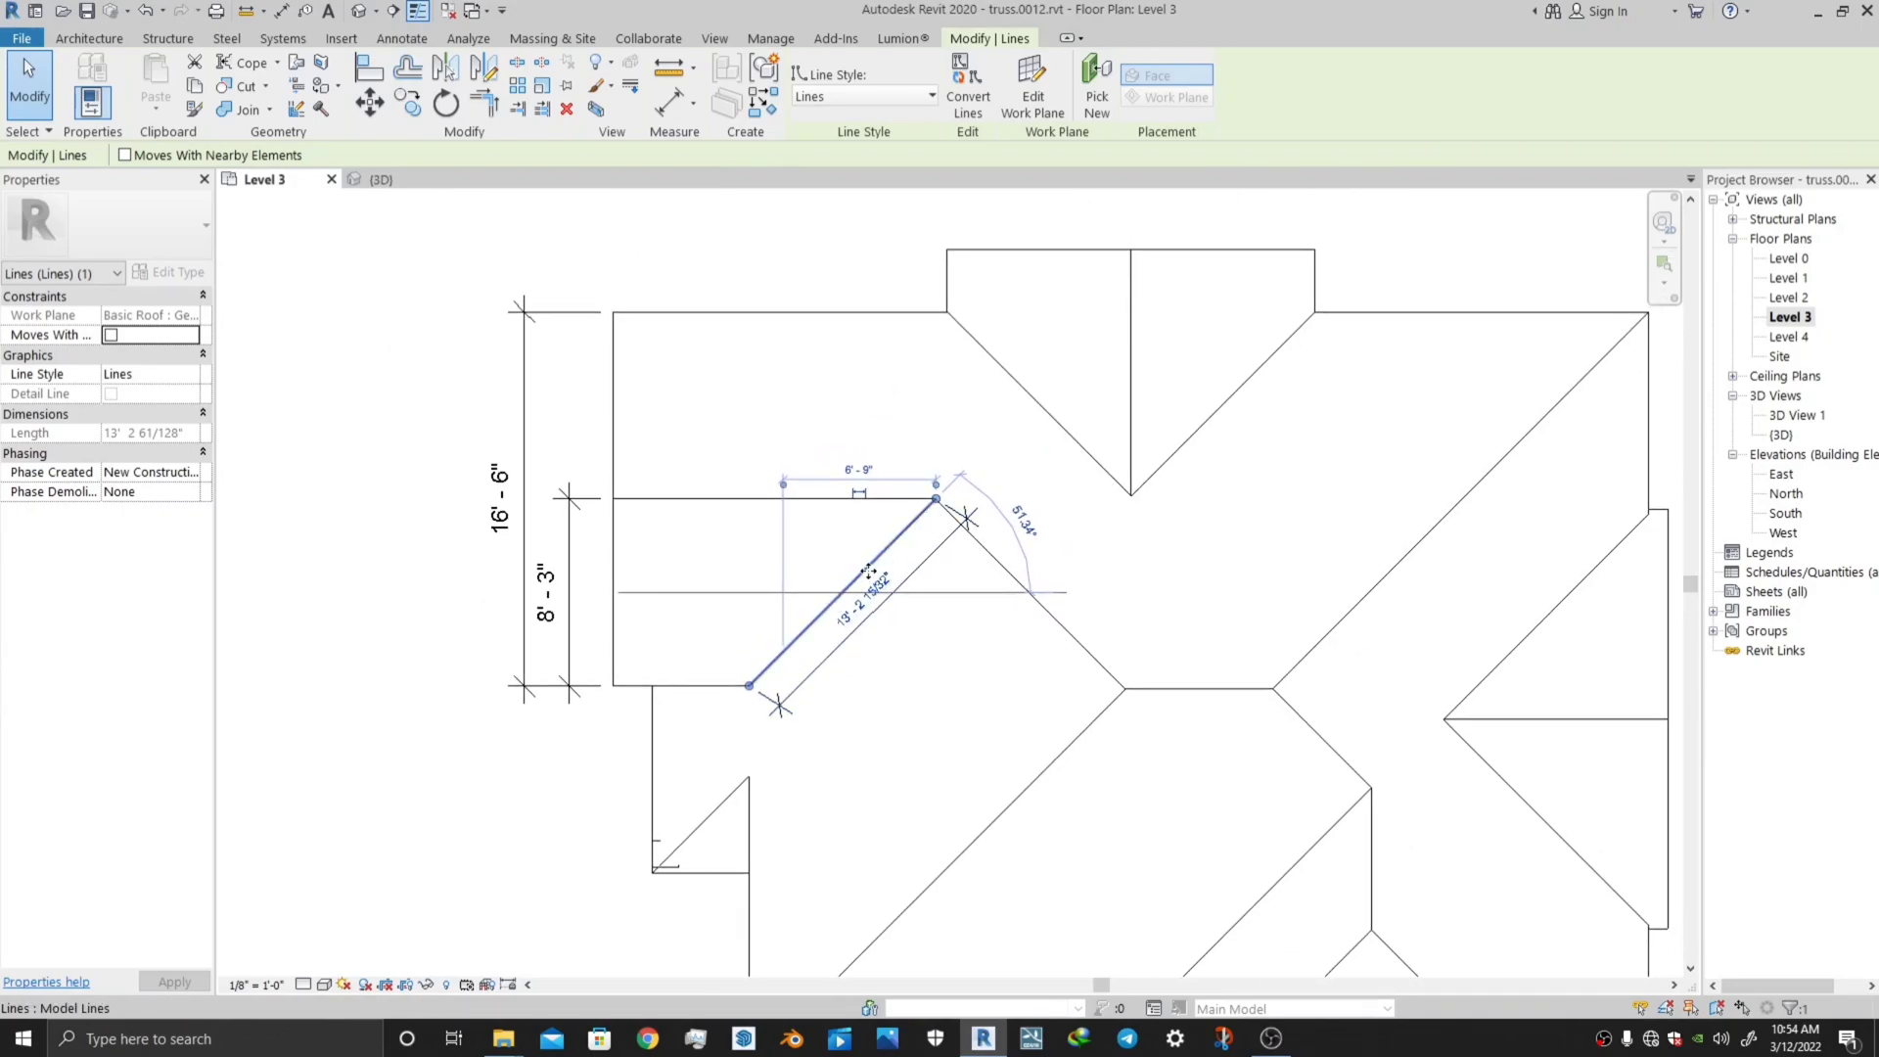
{"action": "scroll", "coordinate": [866, 720], "scroll_direction": "down", "scroll_amount": 3}
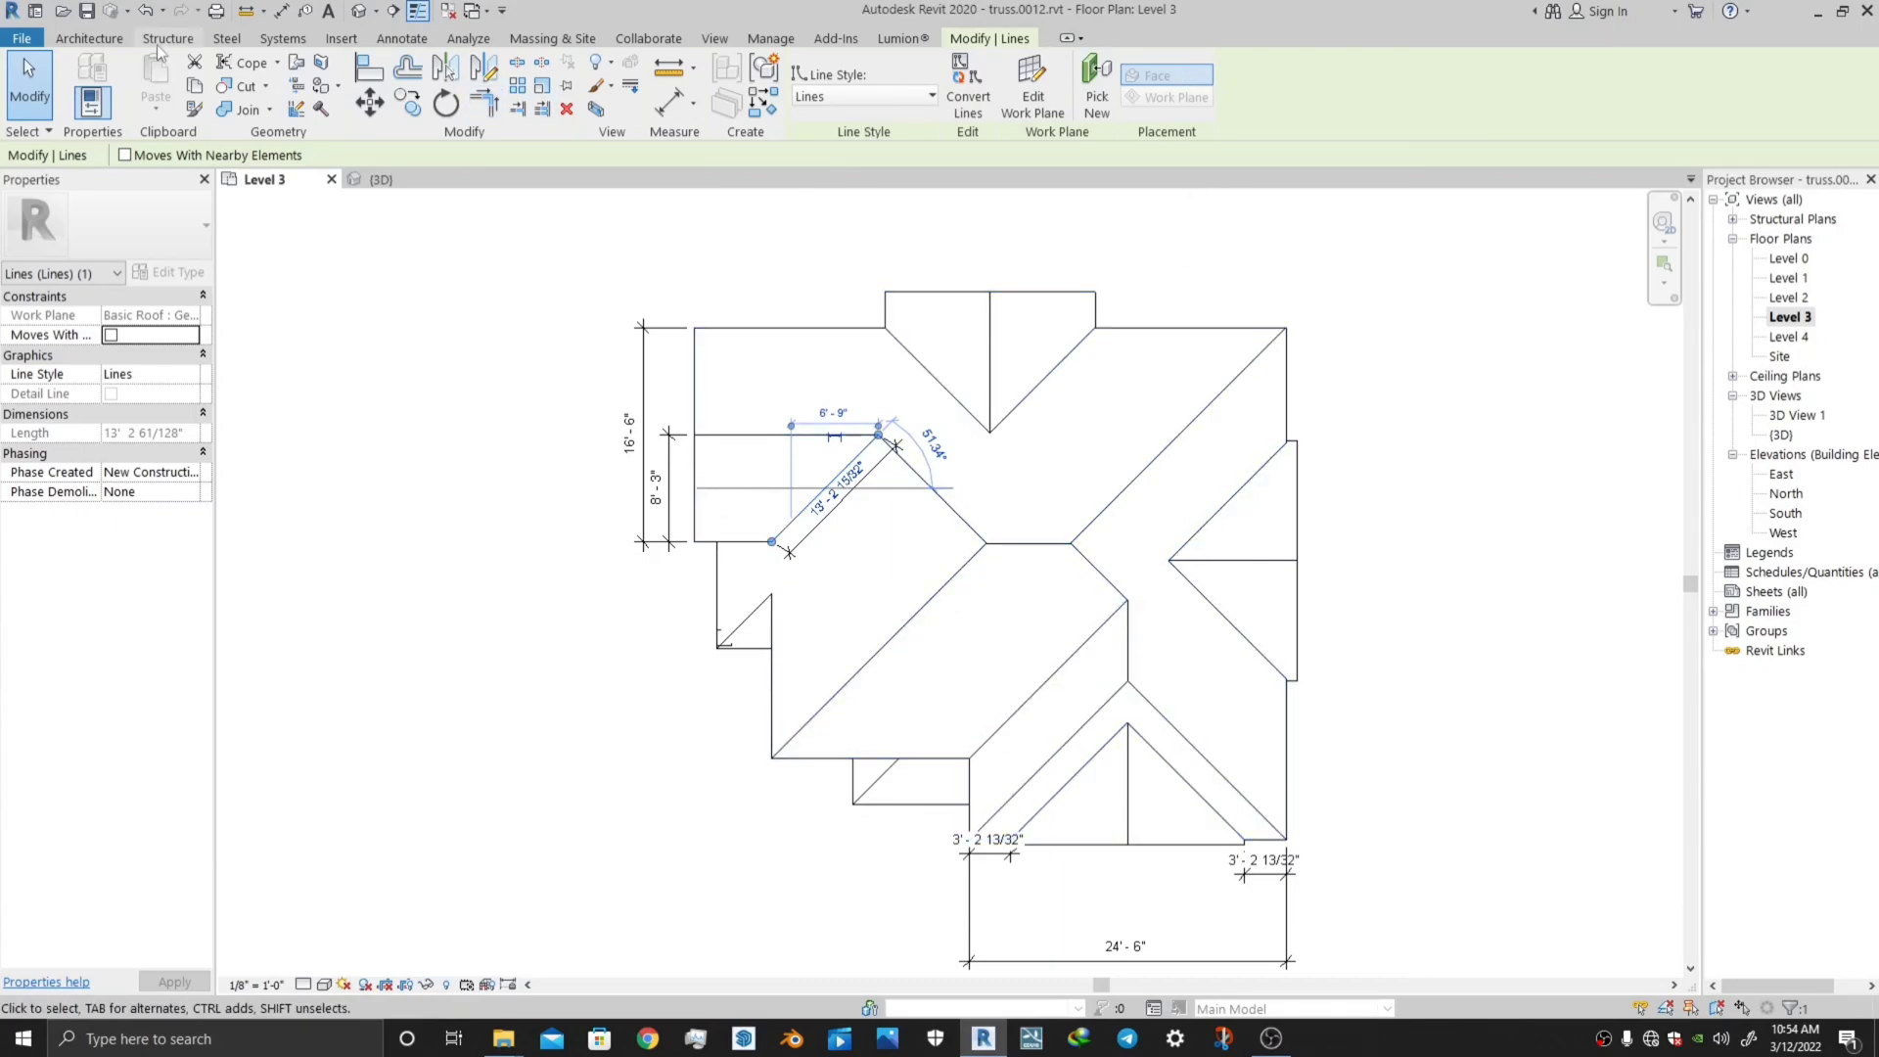
Set the work plane to the roof face of the long lower-left hip.
{"action": "left_click", "coordinate": [89, 38]}
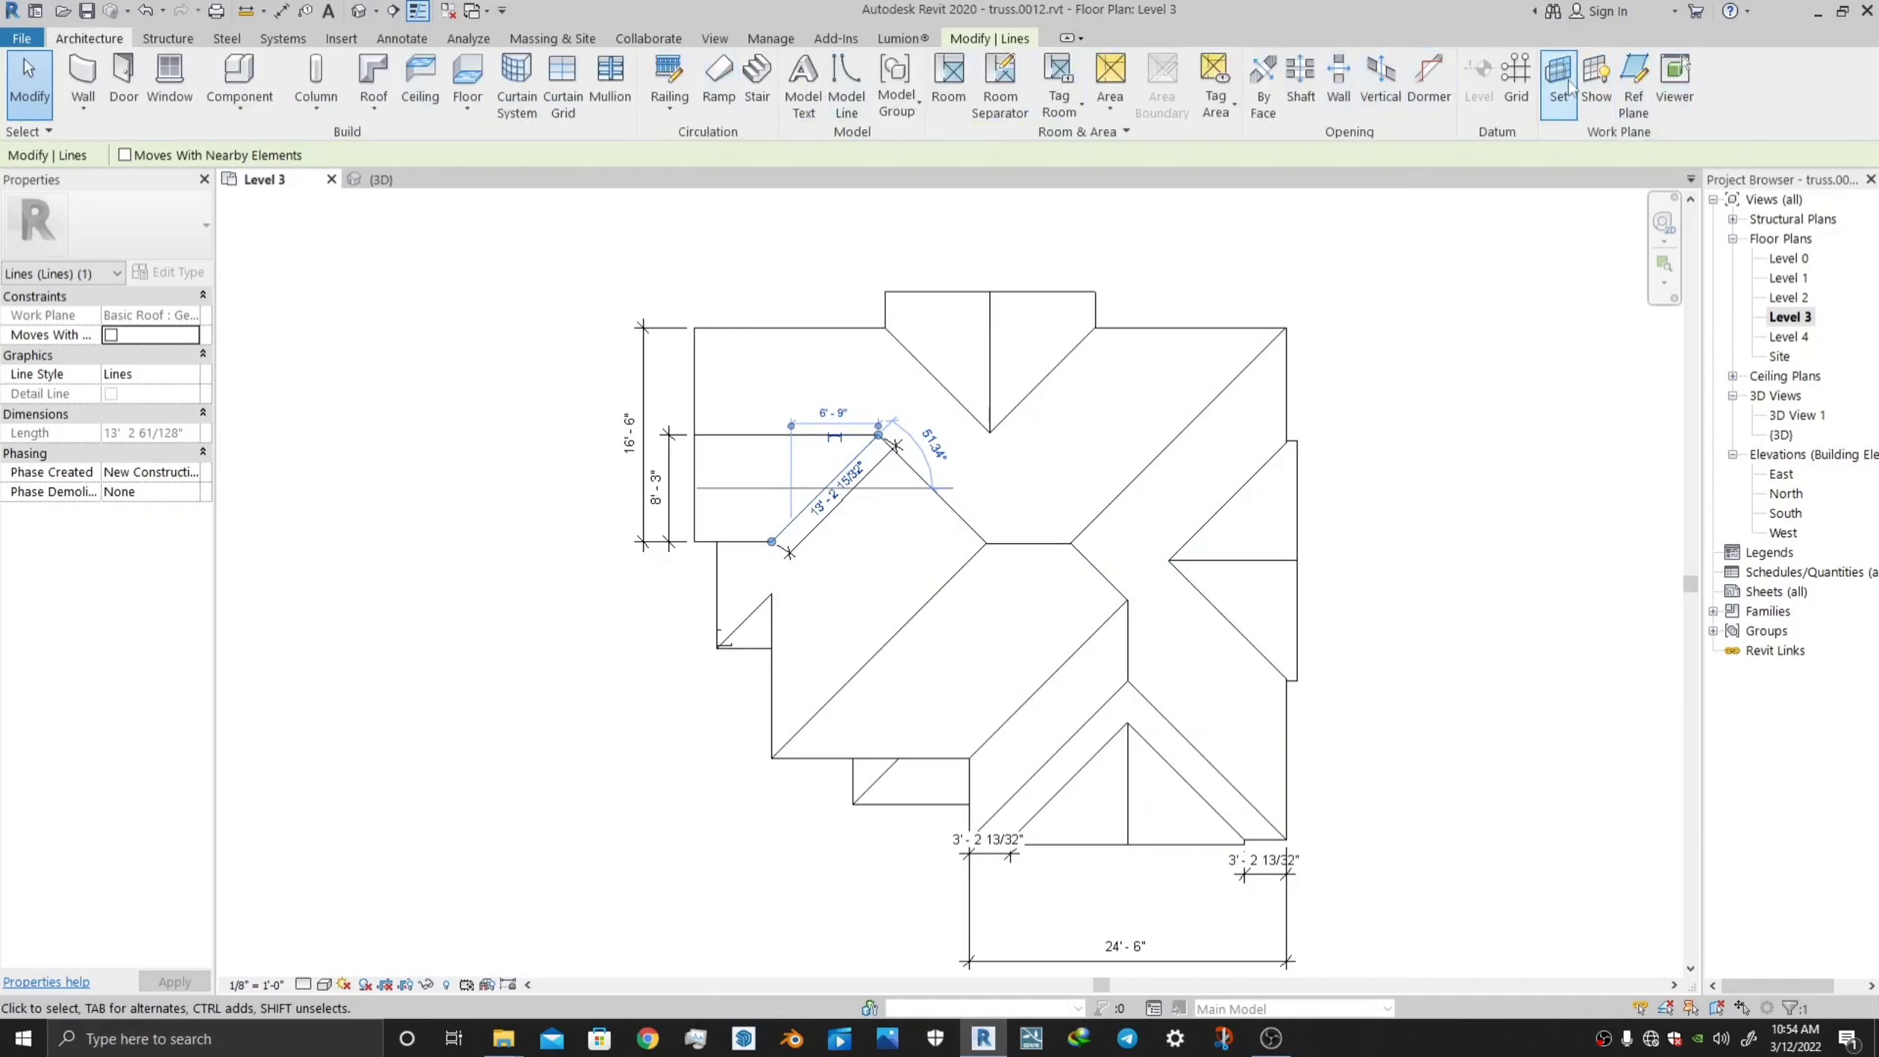
{"action": "left_click", "coordinate": [1559, 83]}
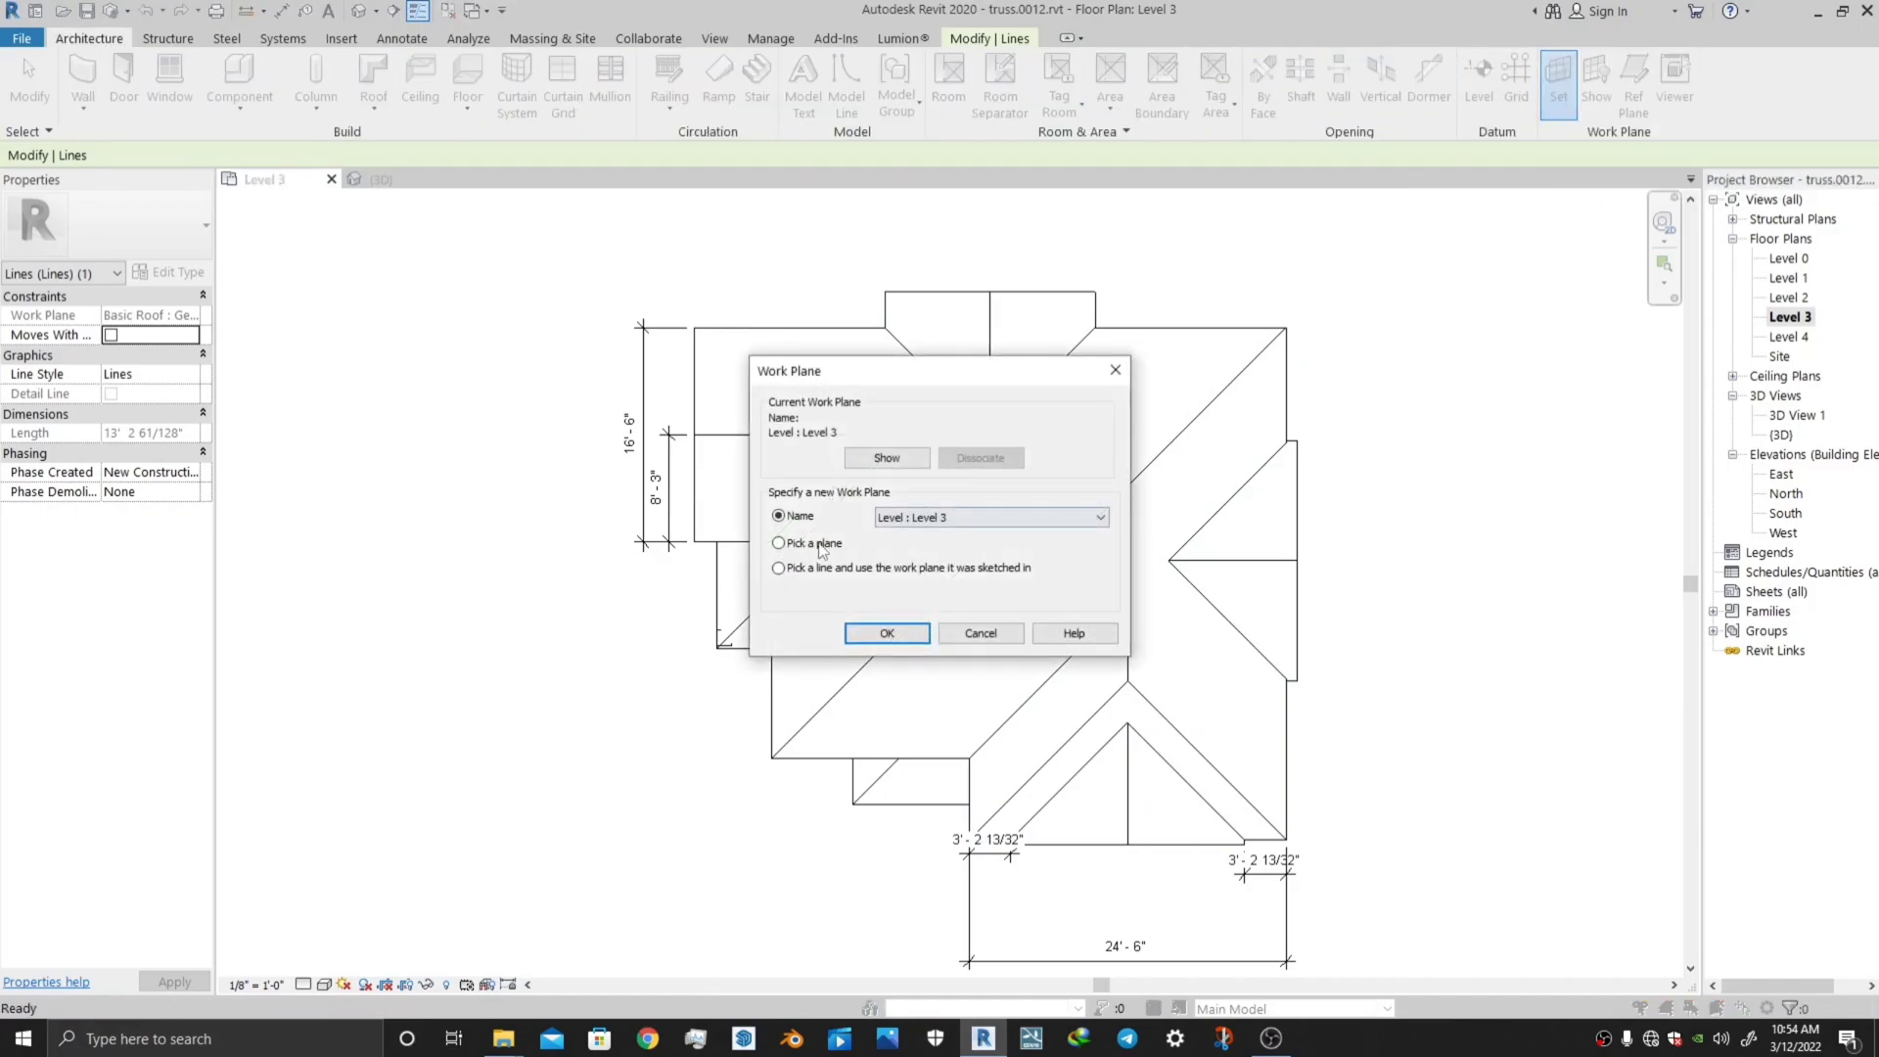
{"action": "left_click", "coordinate": [884, 633]}
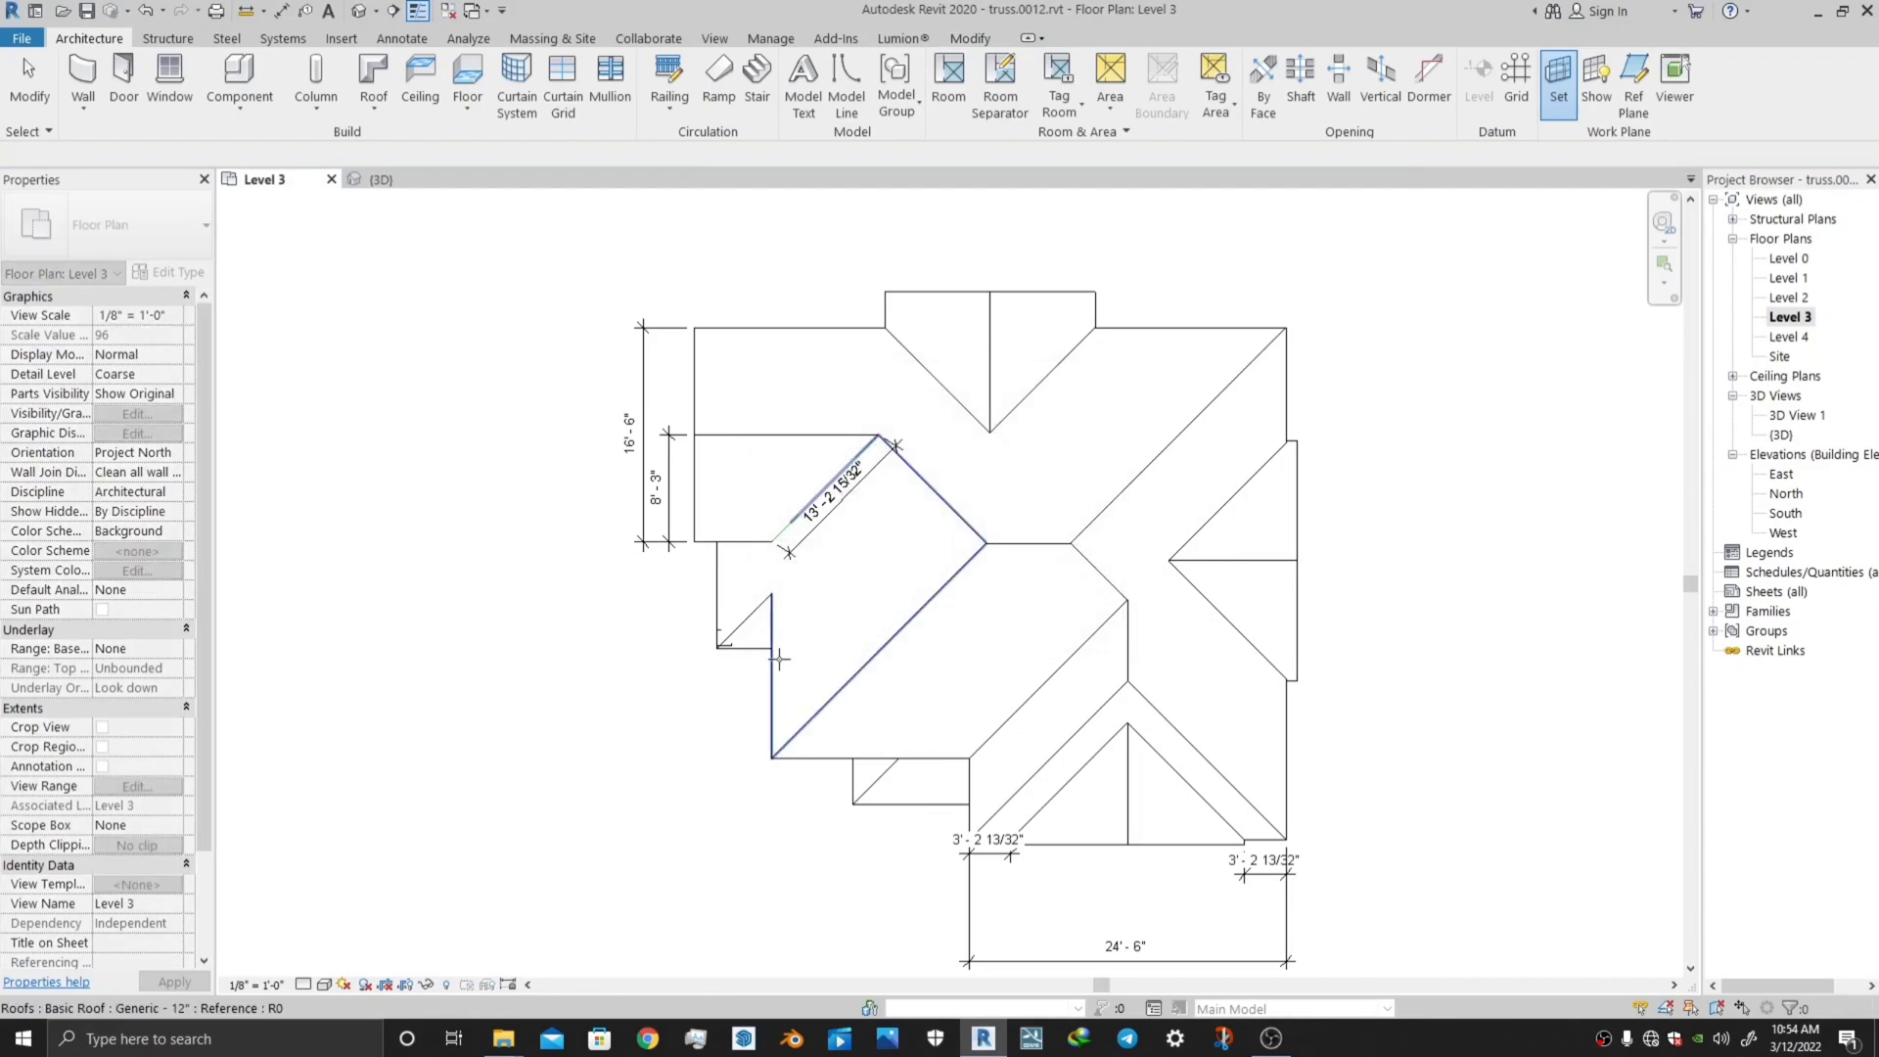
{"action": "left_click", "coordinate": [1181, 550]}
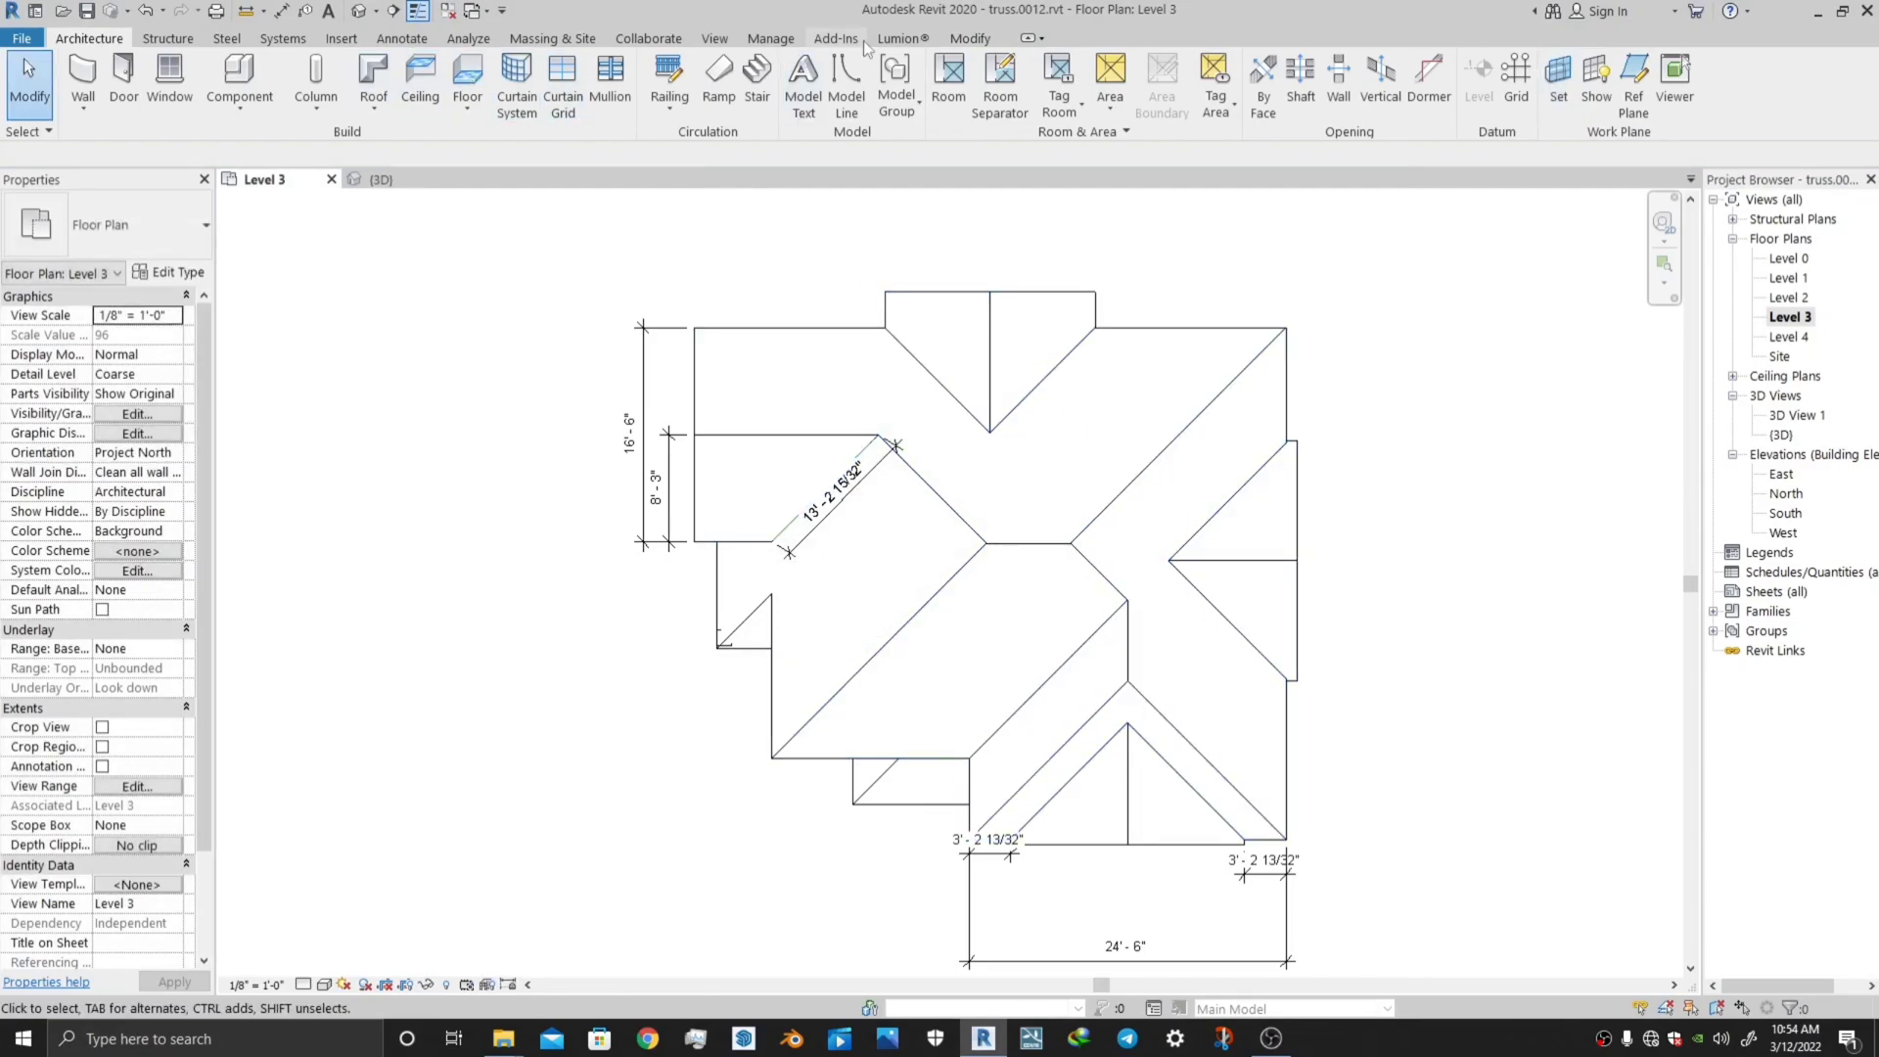
Draw the 26'-7 11/32" model line from the central hip corner to the lower-left roof corner.
{"action": "left_click", "coordinate": [846, 83]}
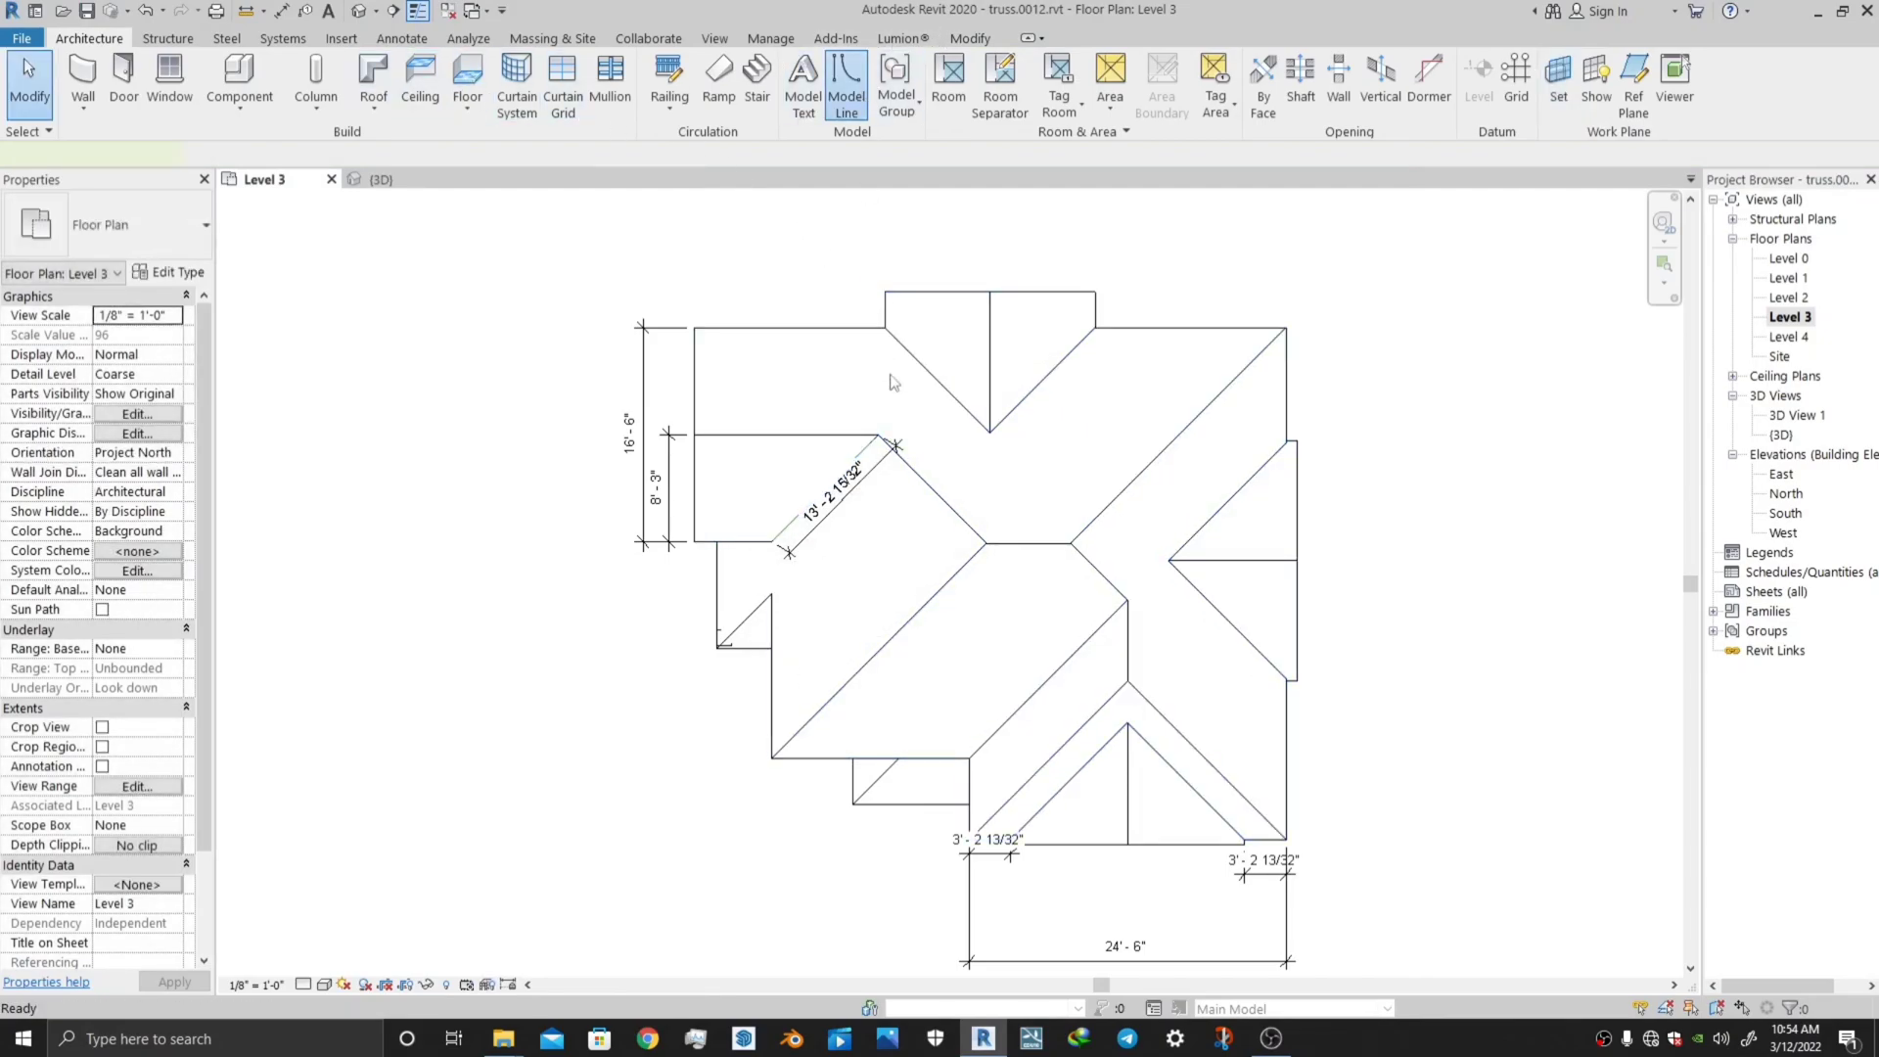
{"action": "left_click", "coordinate": [987, 543]}
{"action": "left_click", "coordinate": [770, 758]}
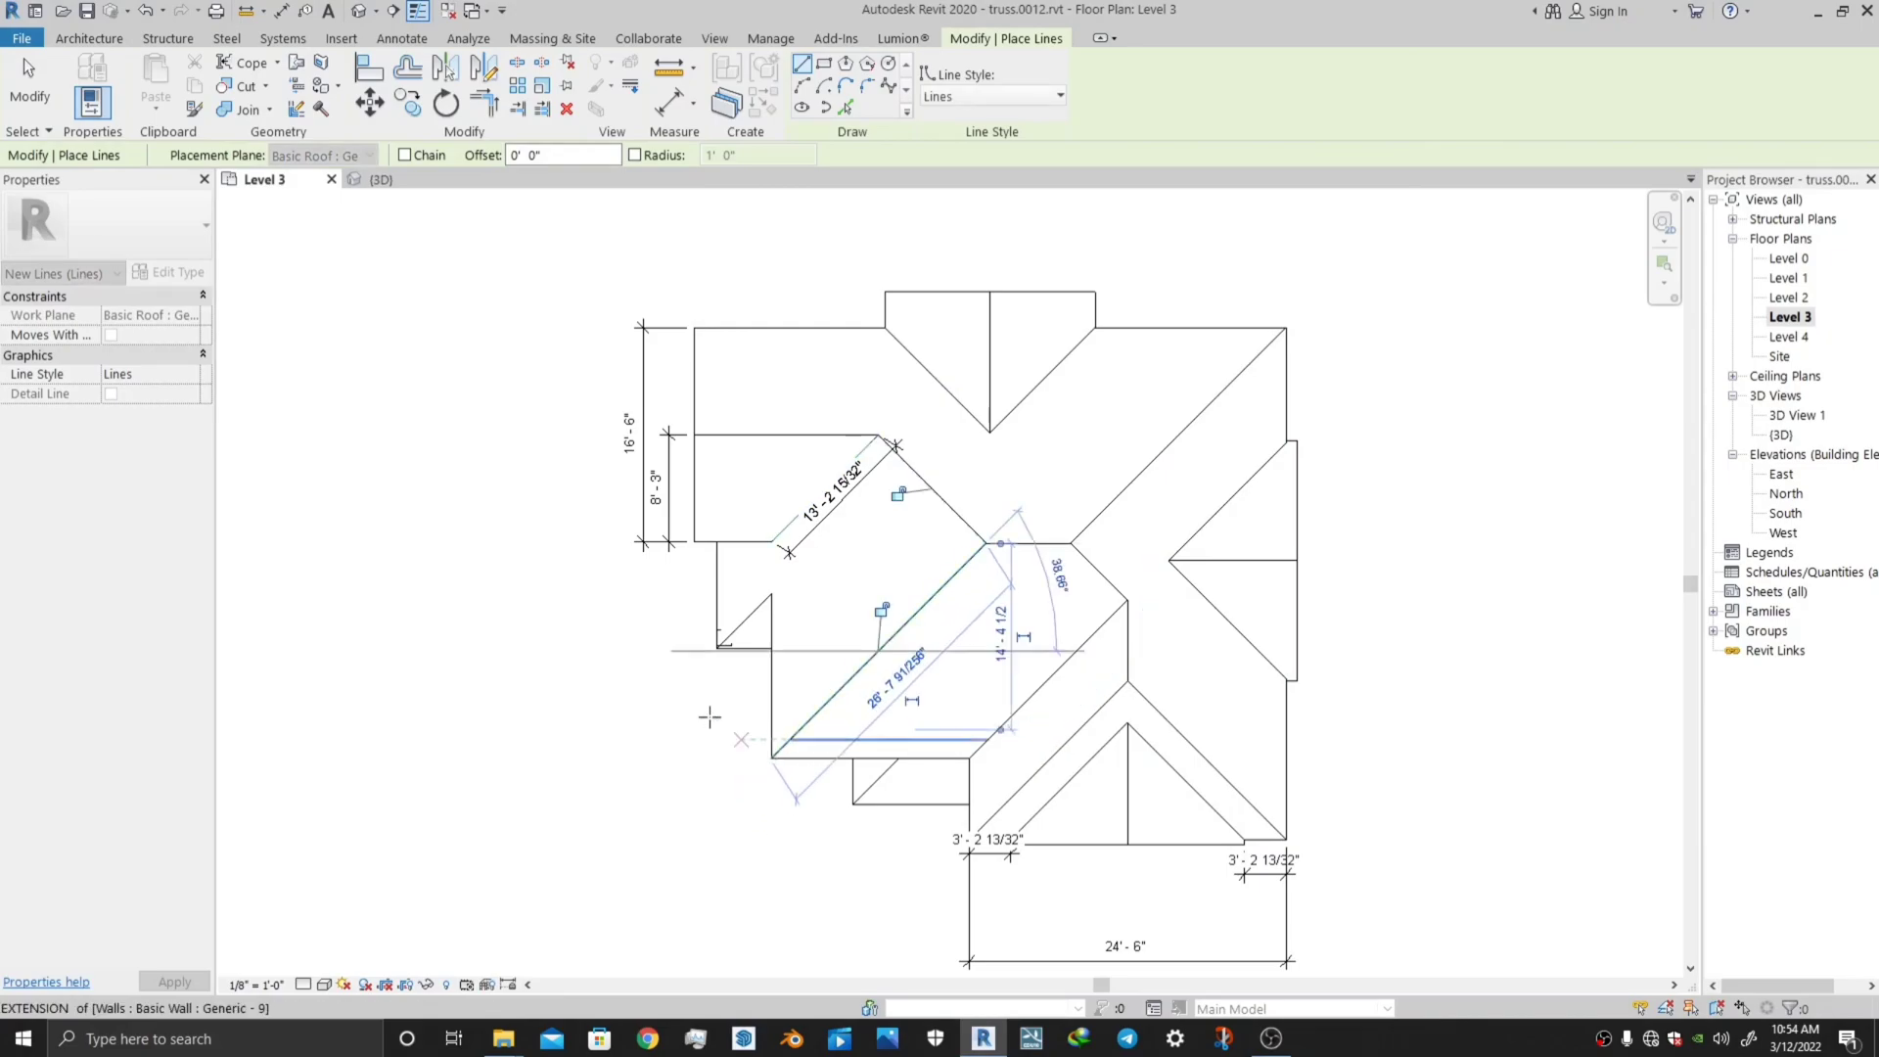
{"action": "scroll", "coordinate": [870, 665], "scroll_direction": "up", "scroll_amount": 2}
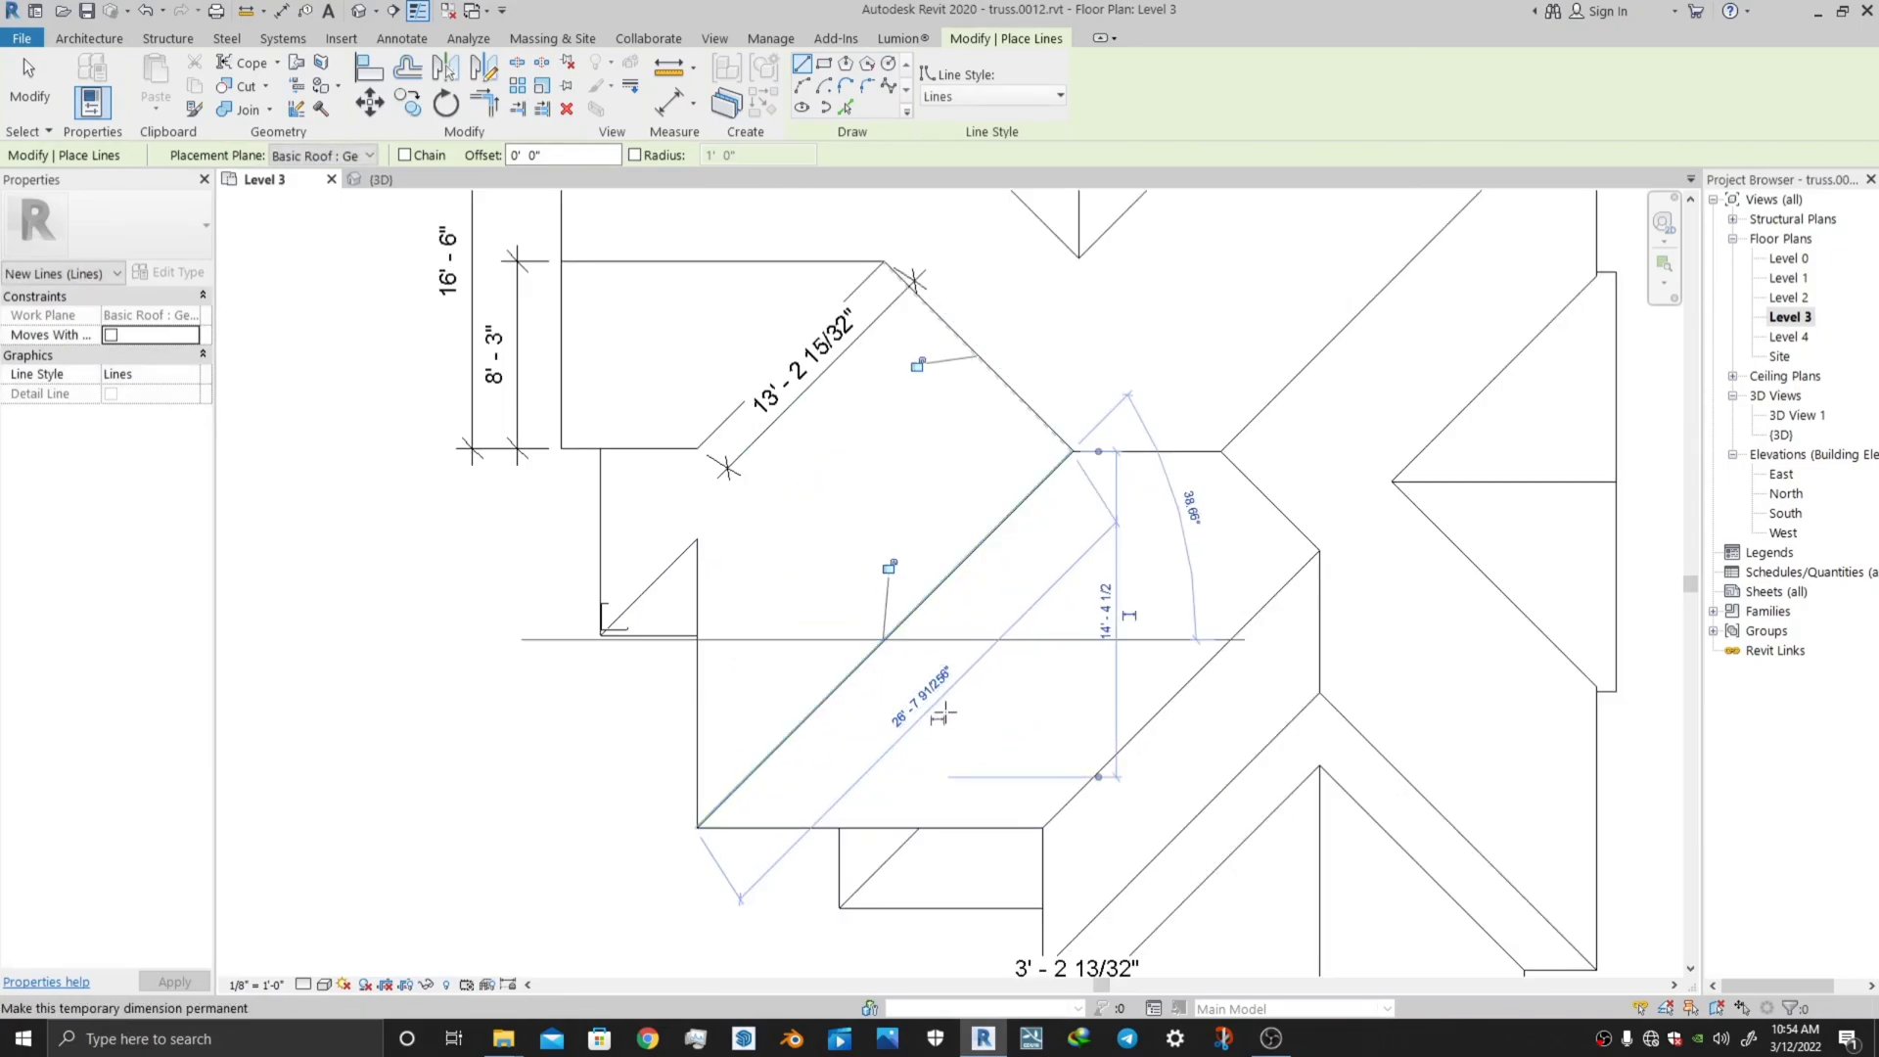
{"action": "scroll", "coordinate": [931, 721], "scroll_direction": "down", "scroll_amount": 3}
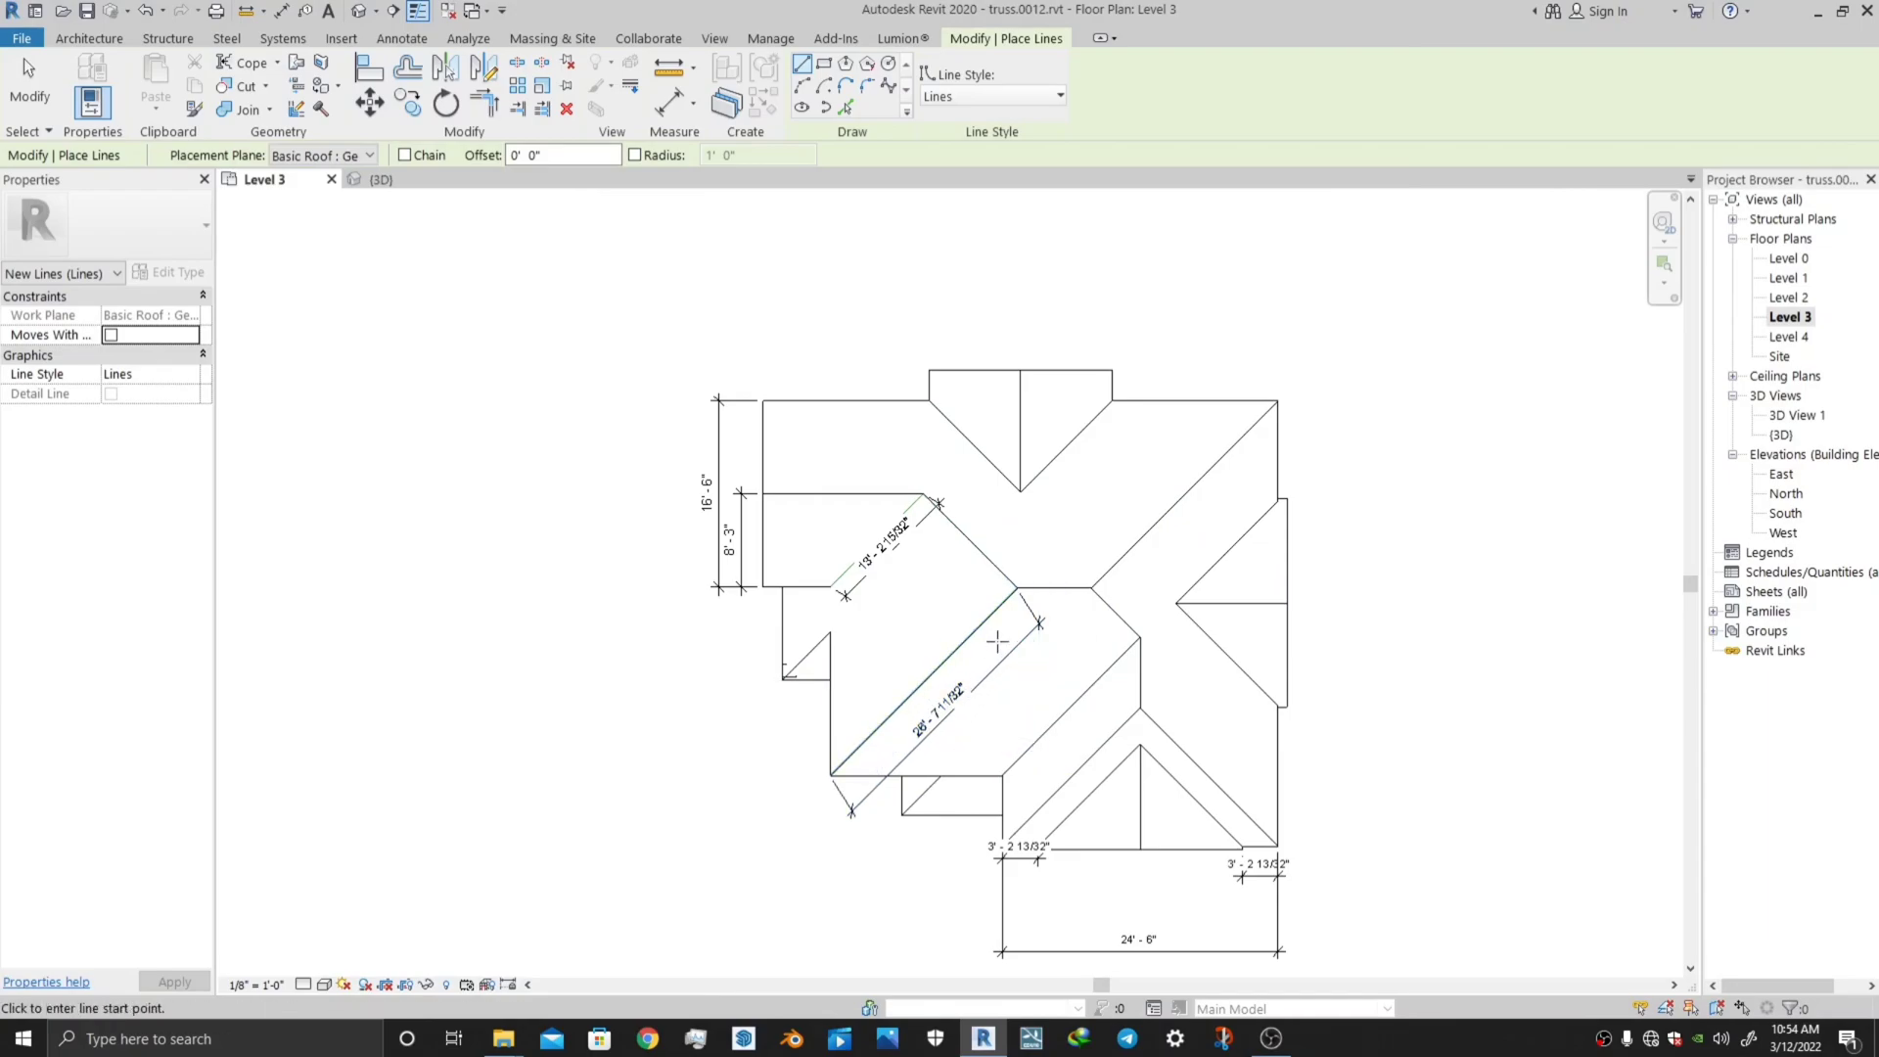
{"action": "scroll", "coordinate": [1003, 639], "scroll_direction": "up", "scroll_amount": 2}
{"action": "scroll", "coordinate": [1003, 631], "scroll_direction": "up", "scroll_amount": 1}
{"action": "scroll", "coordinate": [994, 628], "scroll_direction": "down", "scroll_amount": 1}
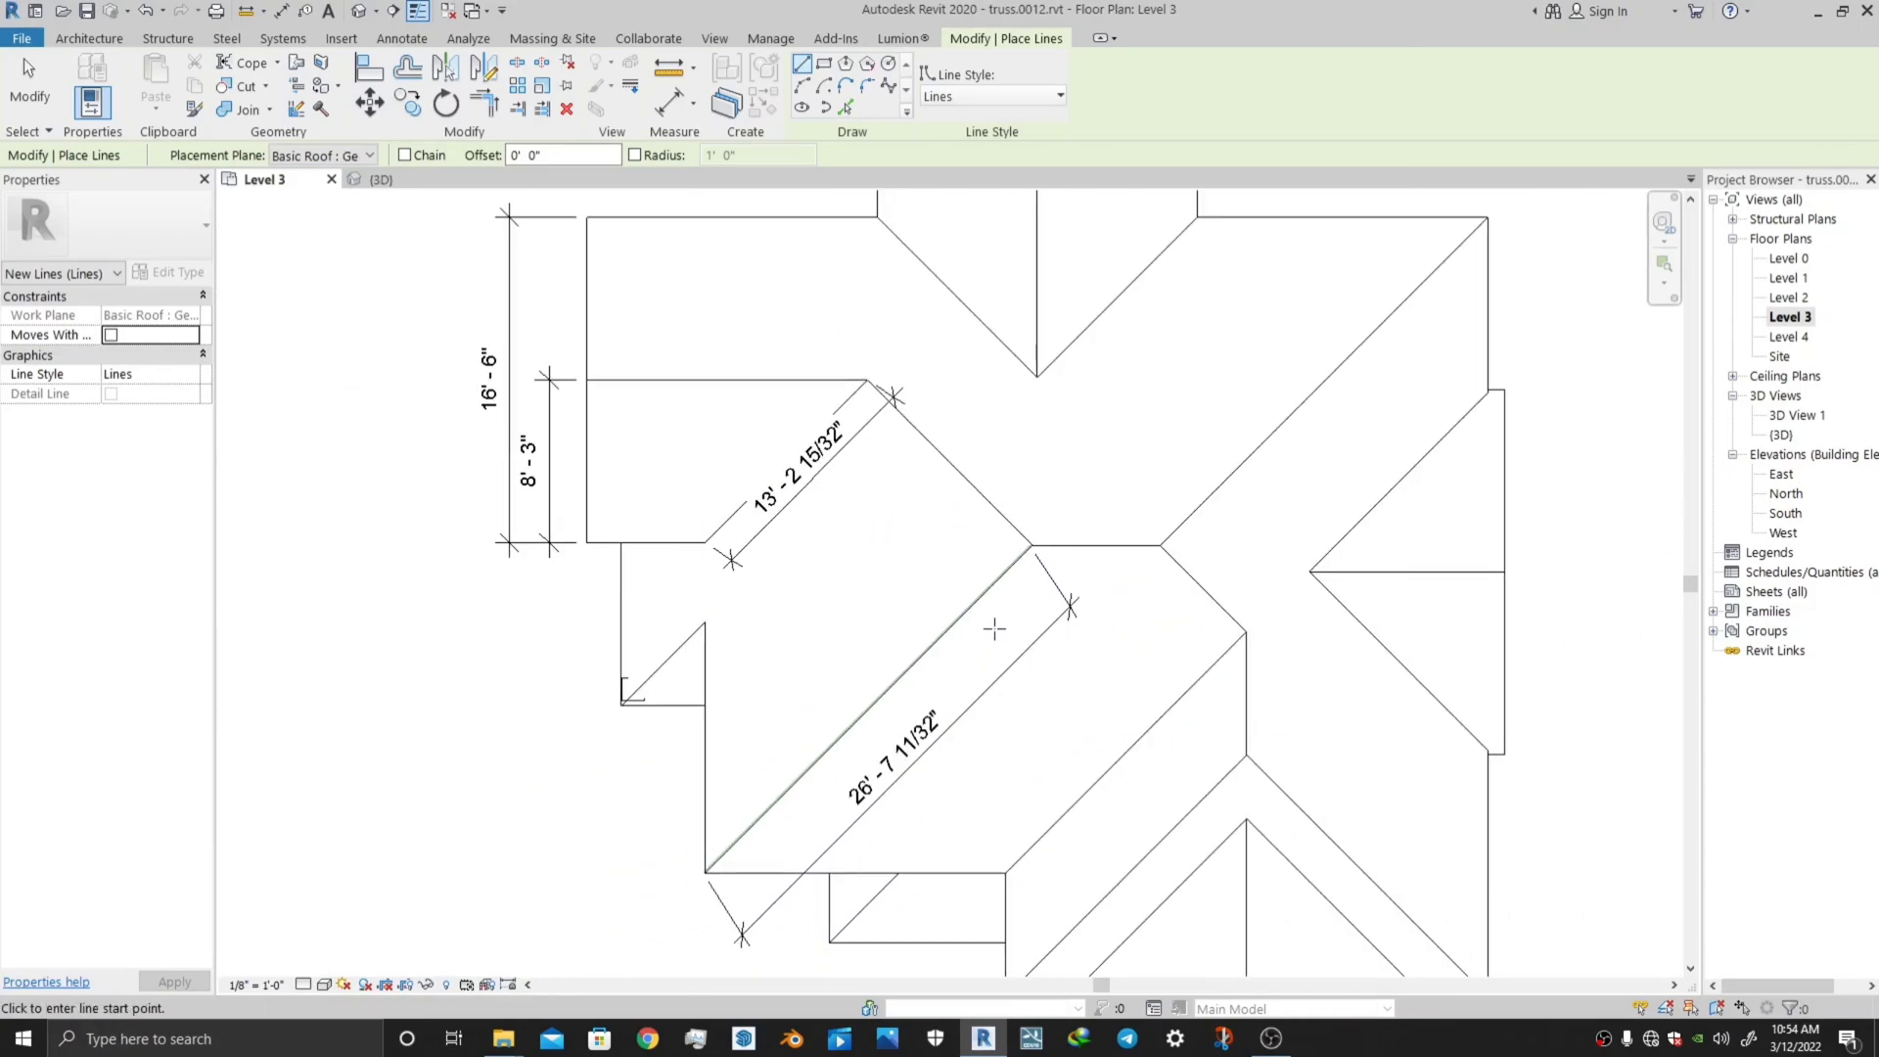
{"action": "scroll", "coordinate": [933, 700], "scroll_direction": "down", "scroll_amount": 2}
{"action": "key", "text": "Escape"}
{"action": "scroll", "coordinate": [1214, 650], "scroll_direction": "up", "scroll_amount": 1}
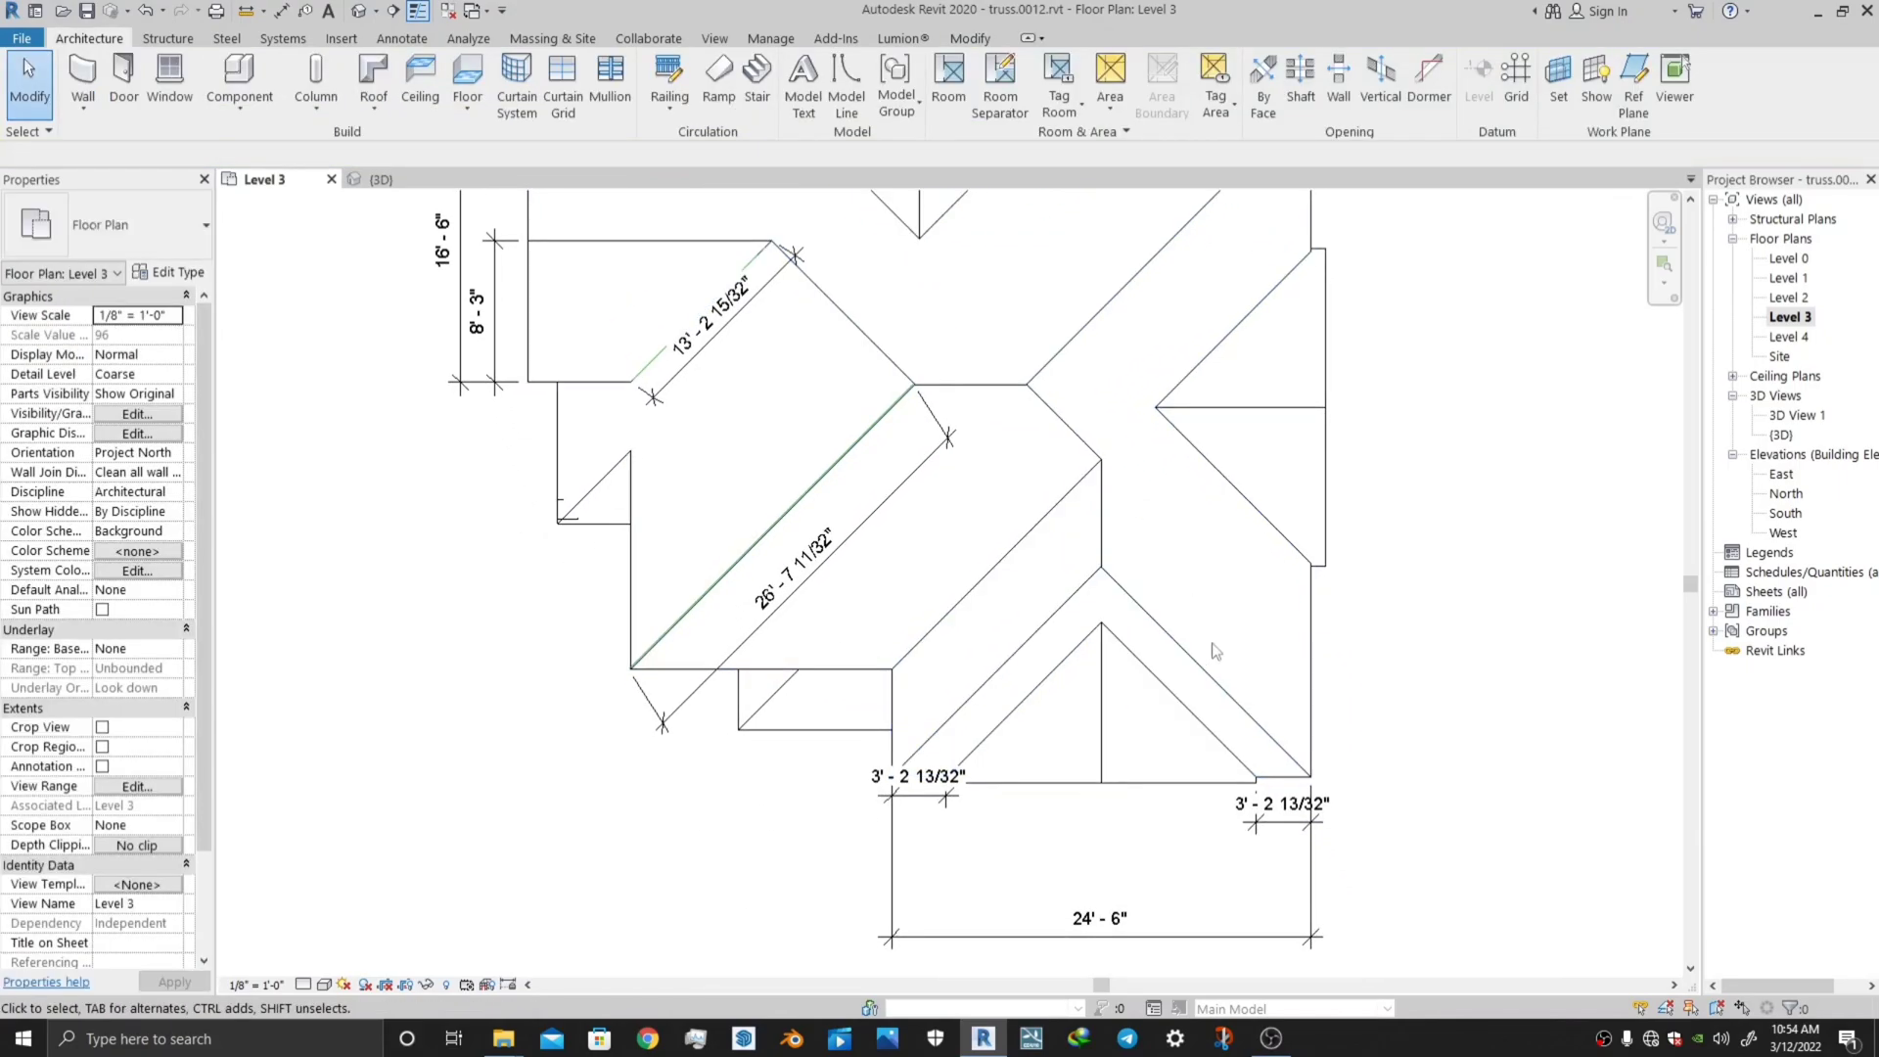
{"action": "scroll", "coordinate": [1214, 650], "scroll_direction": "down", "scroll_amount": 1}
Pick the next roof face as work plane and start a model line at that hip's endpoint.
{"action": "left_click", "coordinate": [1558, 88]}
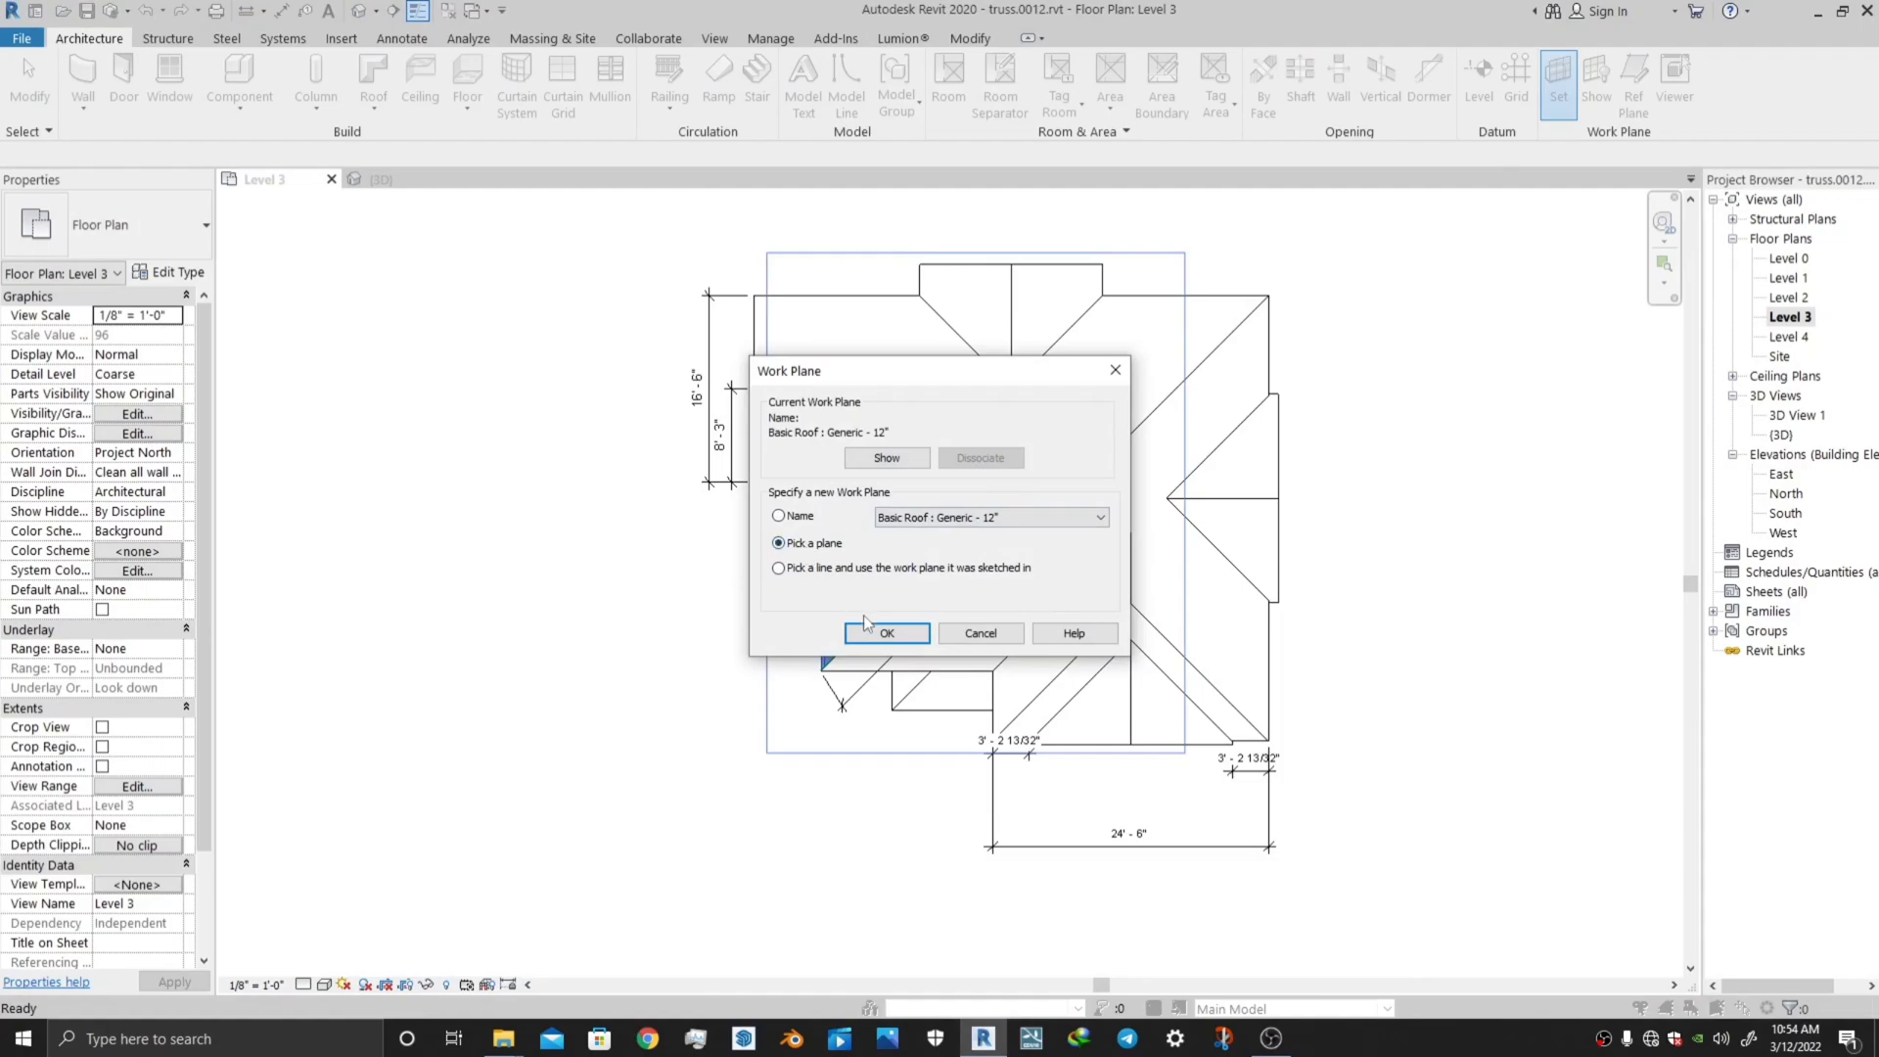
{"action": "left_click", "coordinate": [865, 632]}
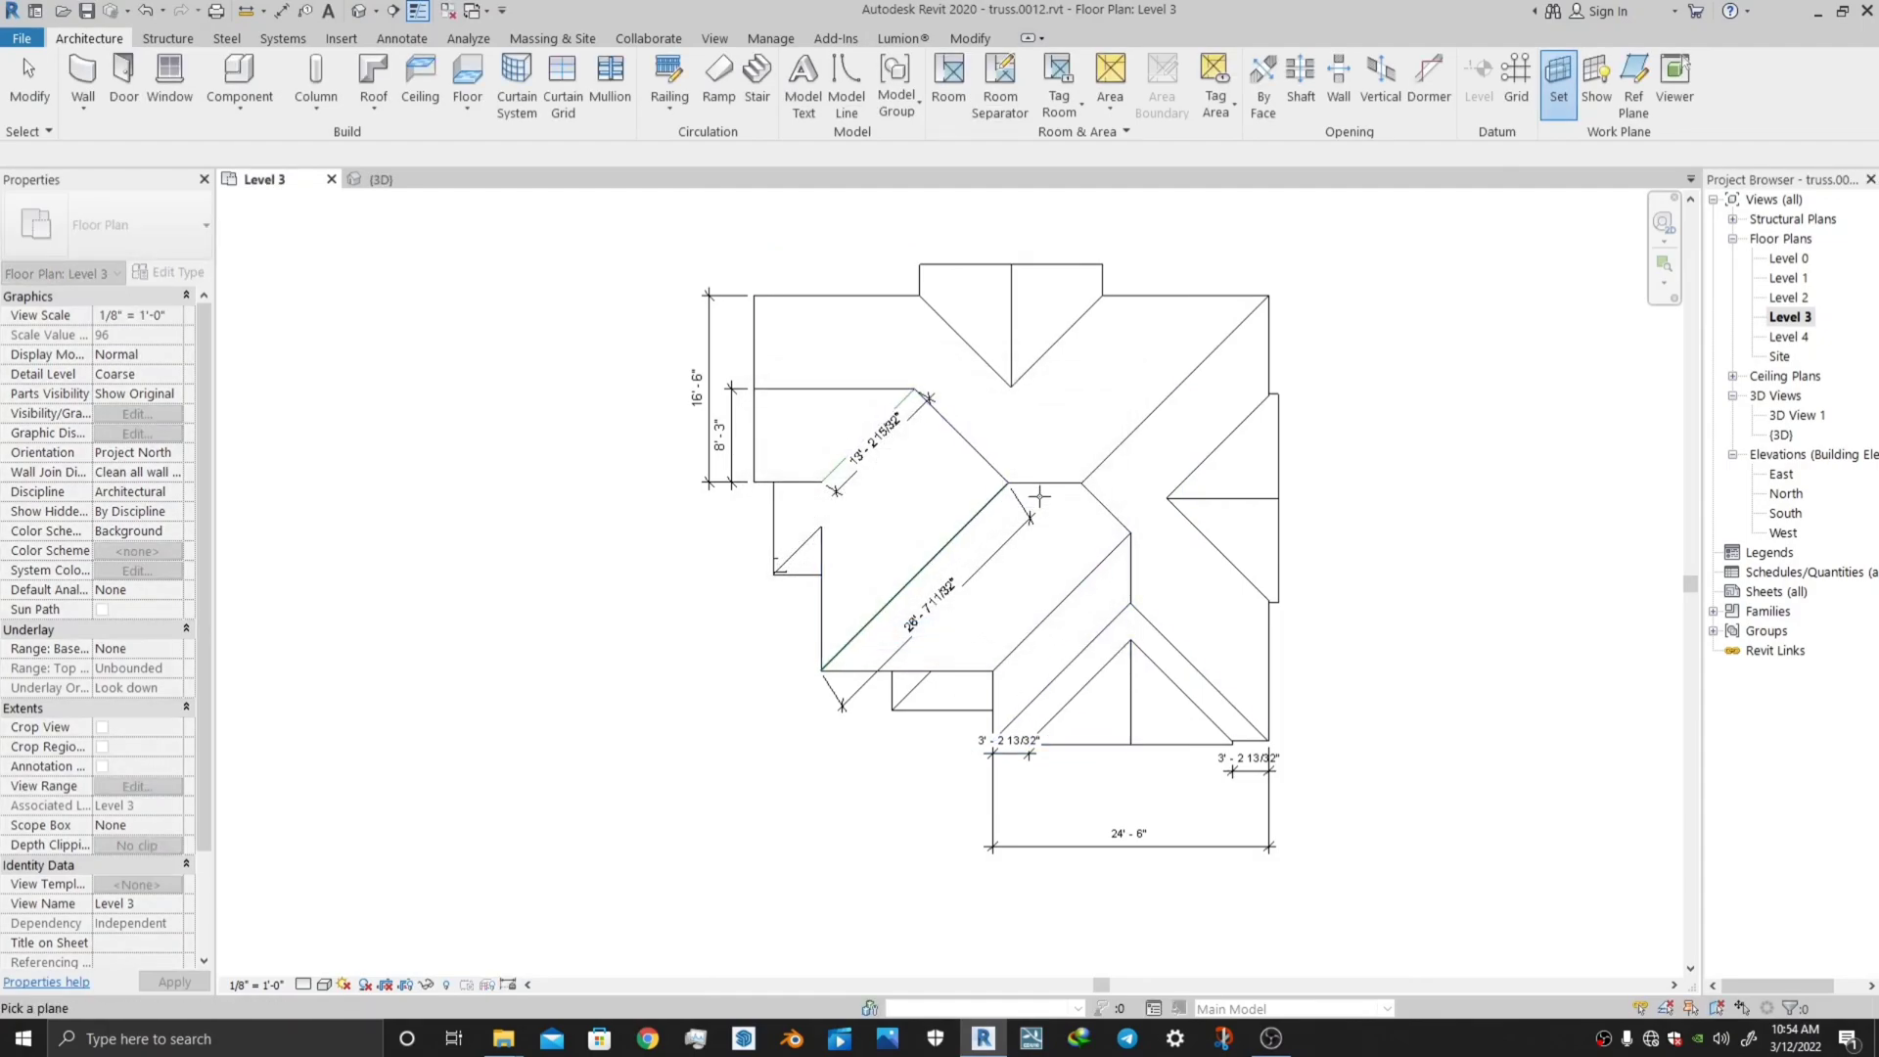
{"action": "left_click", "coordinate": [1039, 497]}
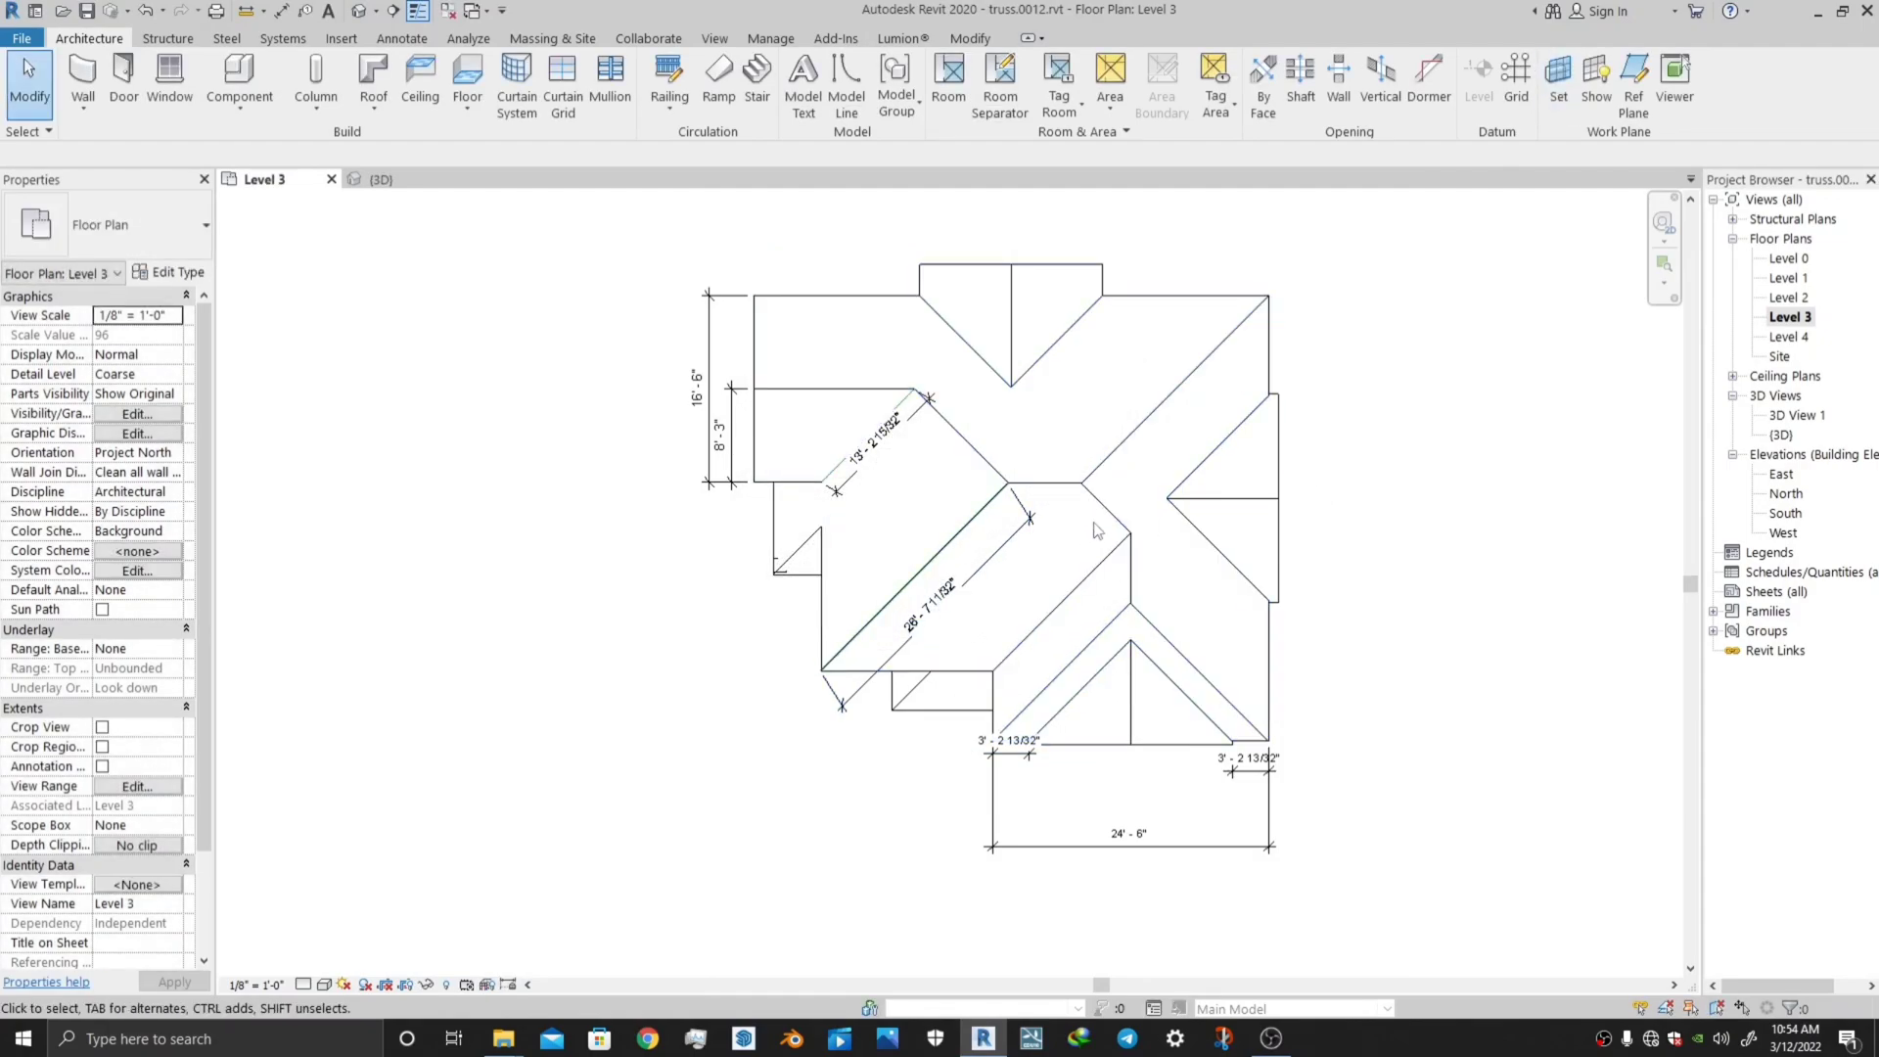
{"action": "left_click", "coordinate": [846, 88]}
{"action": "left_click", "coordinate": [1013, 432]}
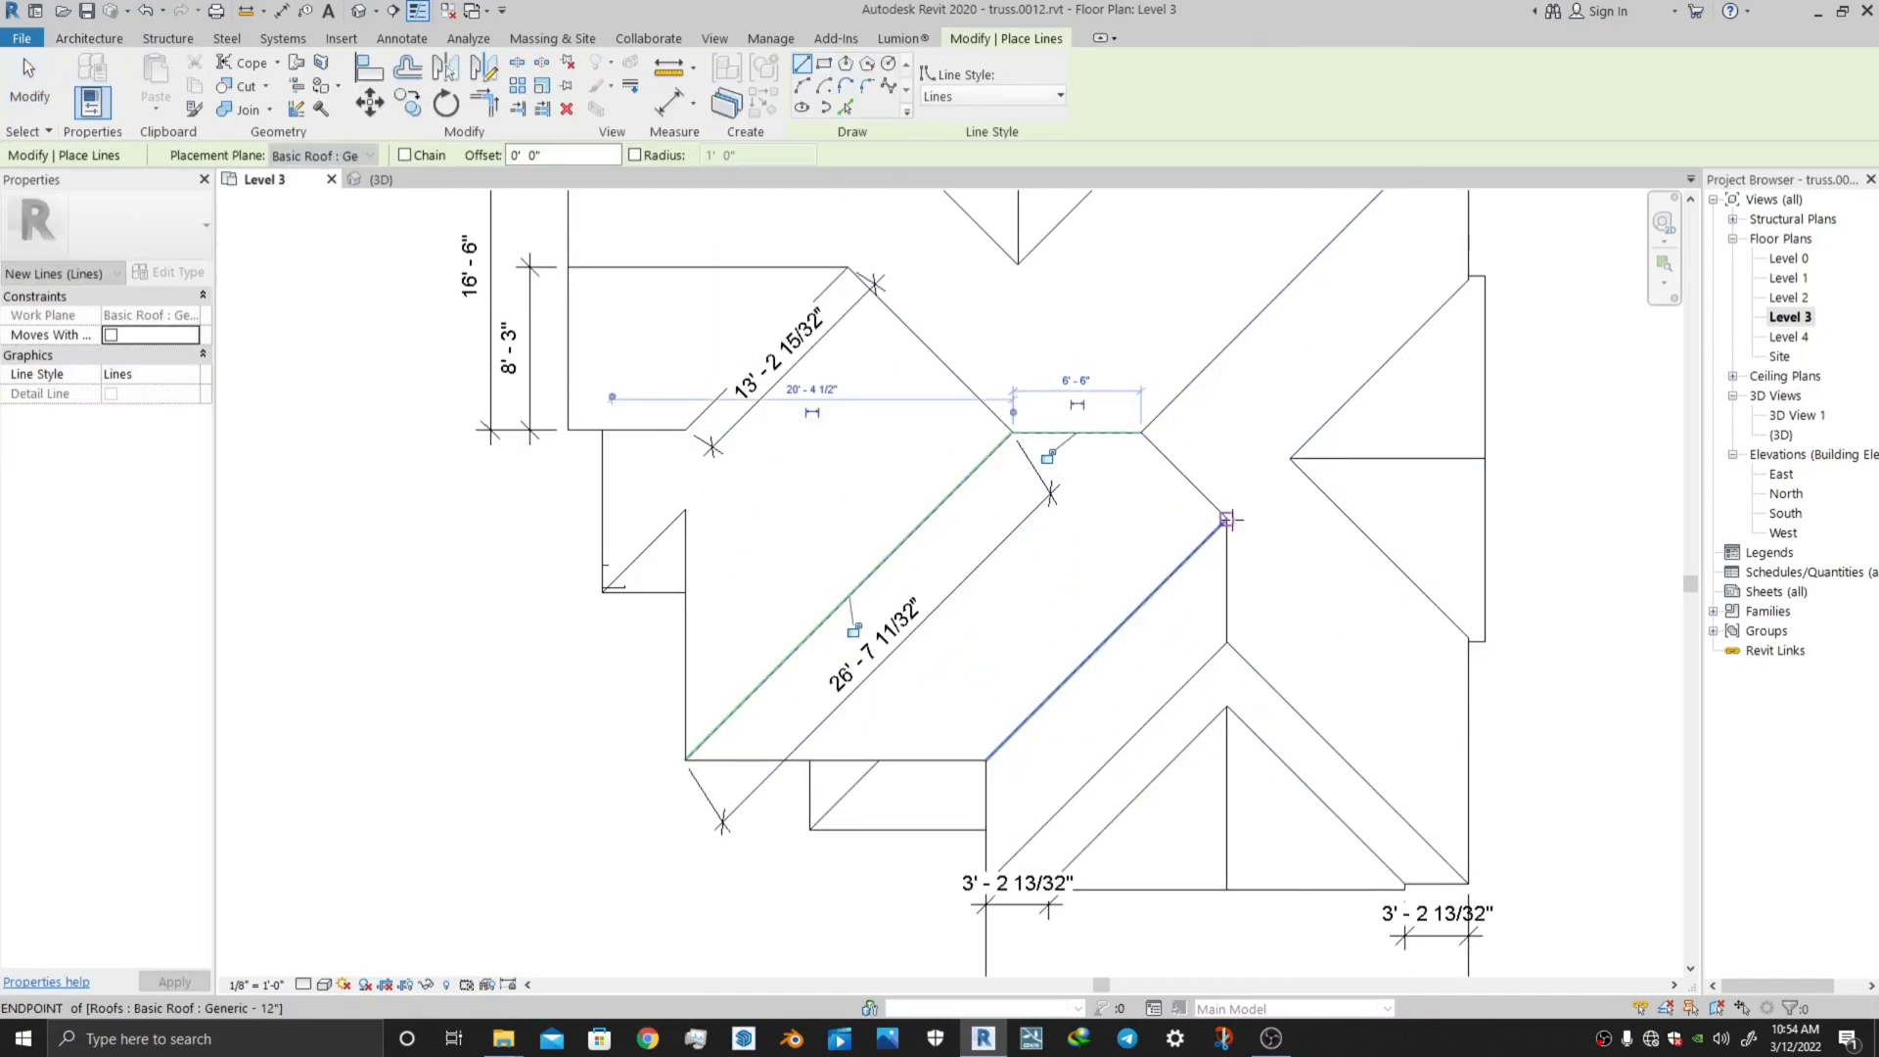